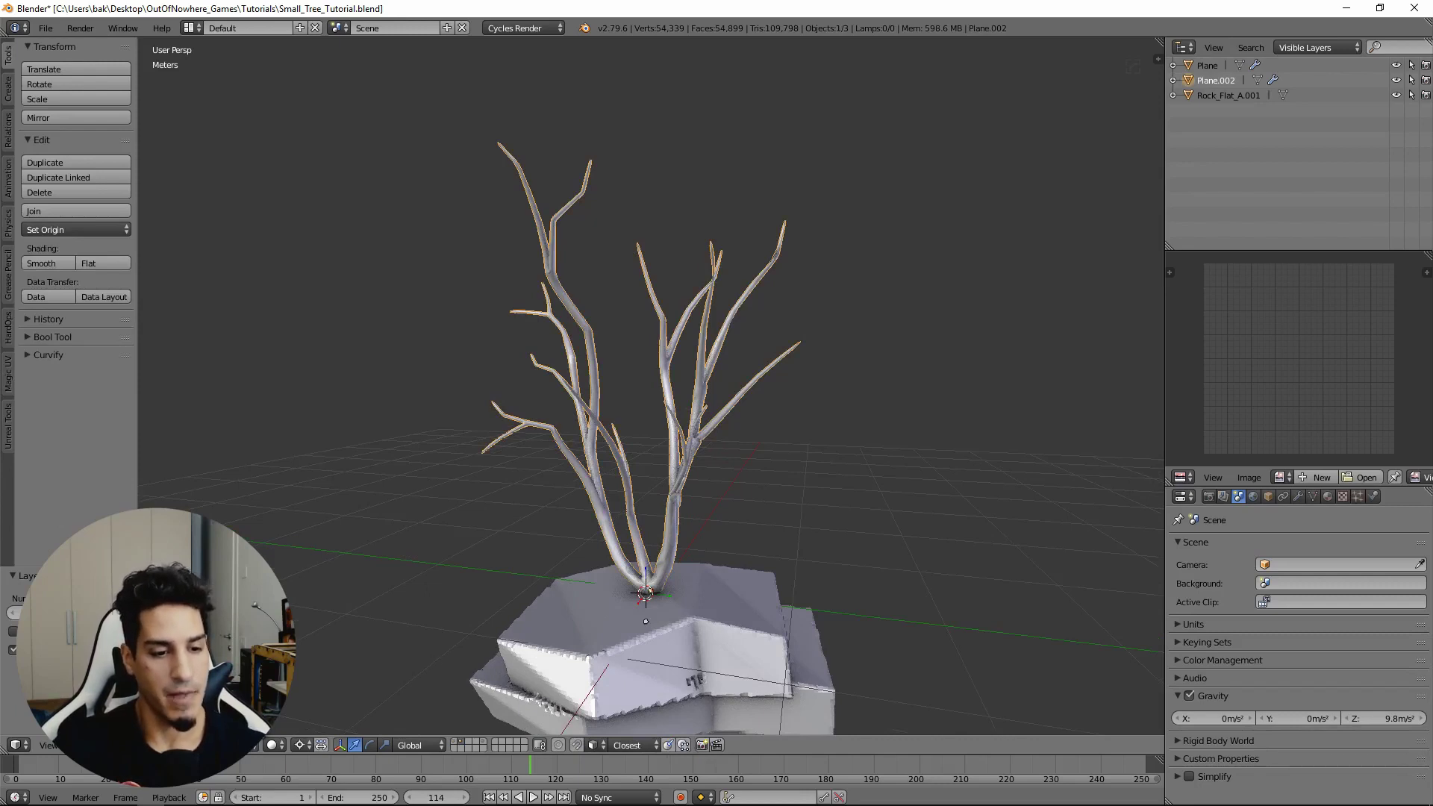
Step: Put the tree in Weight Paint mode and add a vertex group named Density to its mesh
{"action": "key", "text": "ctrl+Tab"}
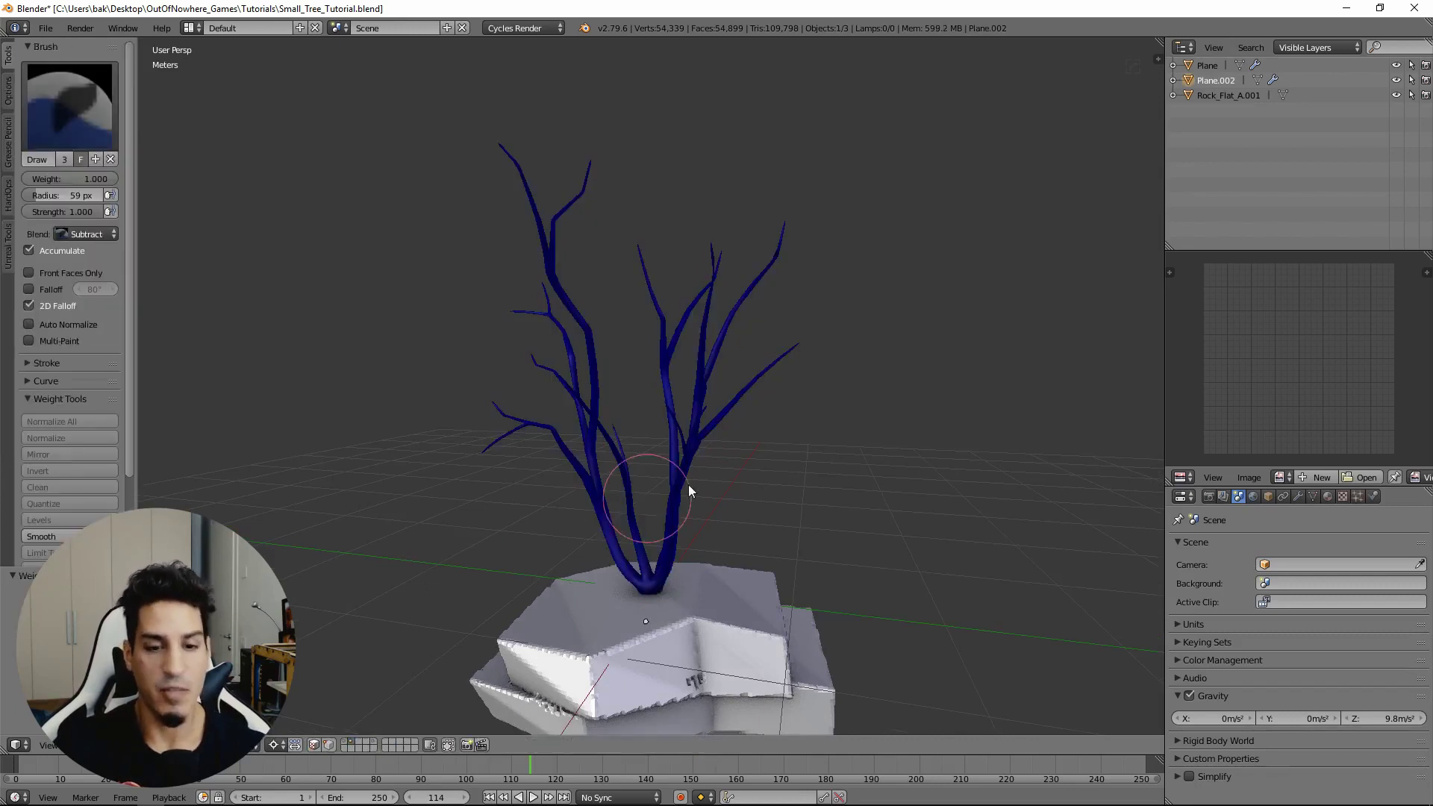
{"action": "left_click", "coordinate": [1313, 496]}
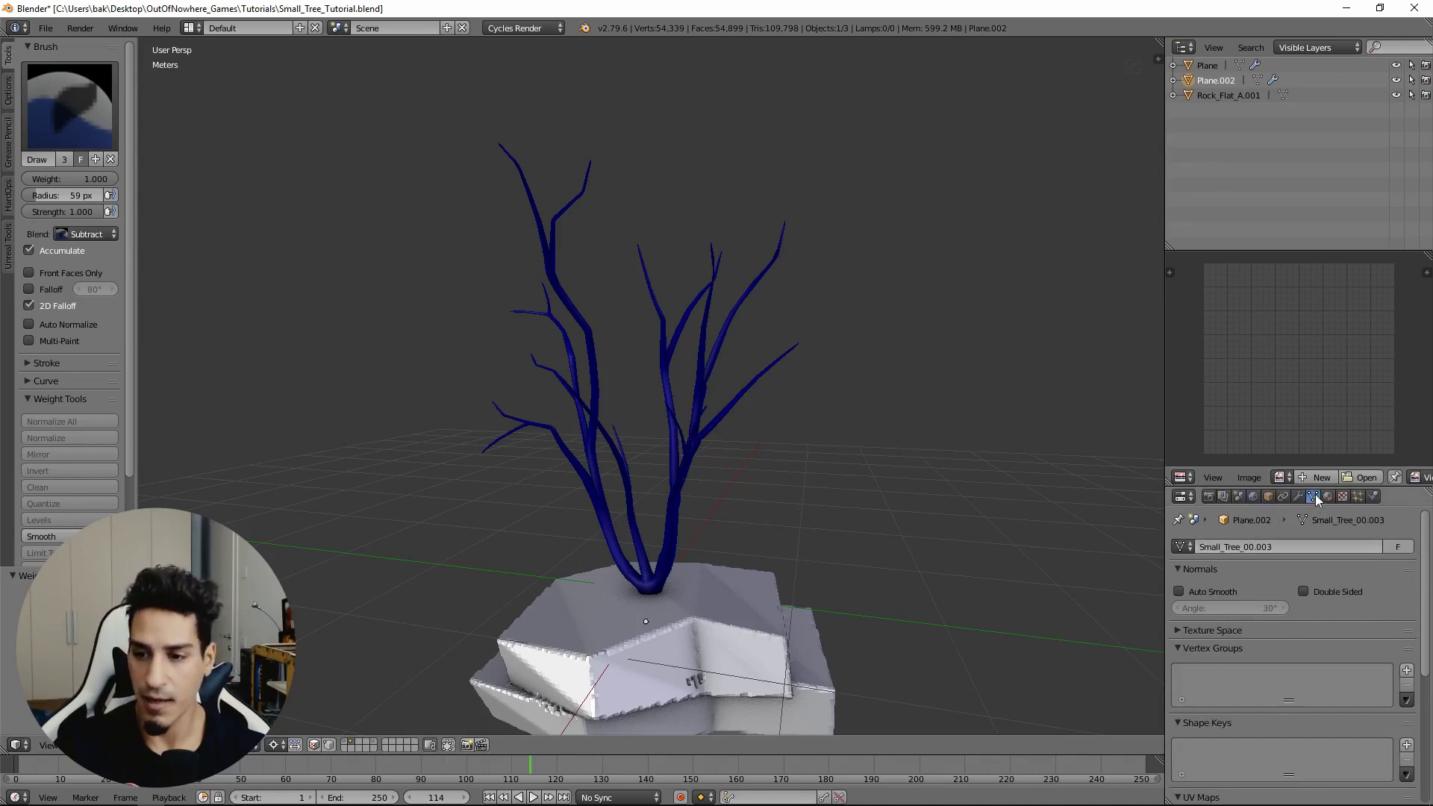
{"action": "left_click", "coordinate": [1406, 670]}
{"action": "double_click", "coordinate": [1229, 672]}
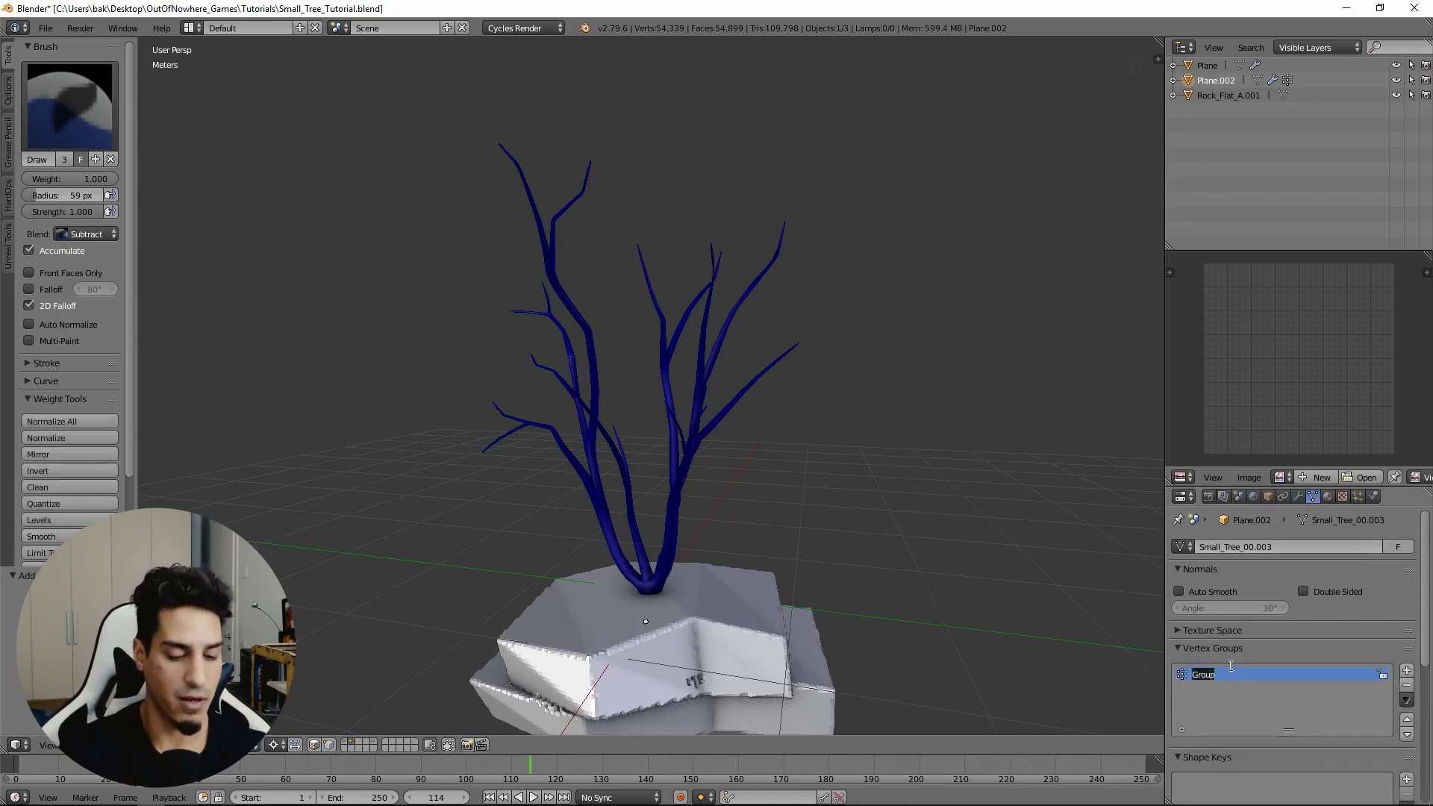
{"action": "type", "text": "Density"}
{"action": "key", "text": "Return"}
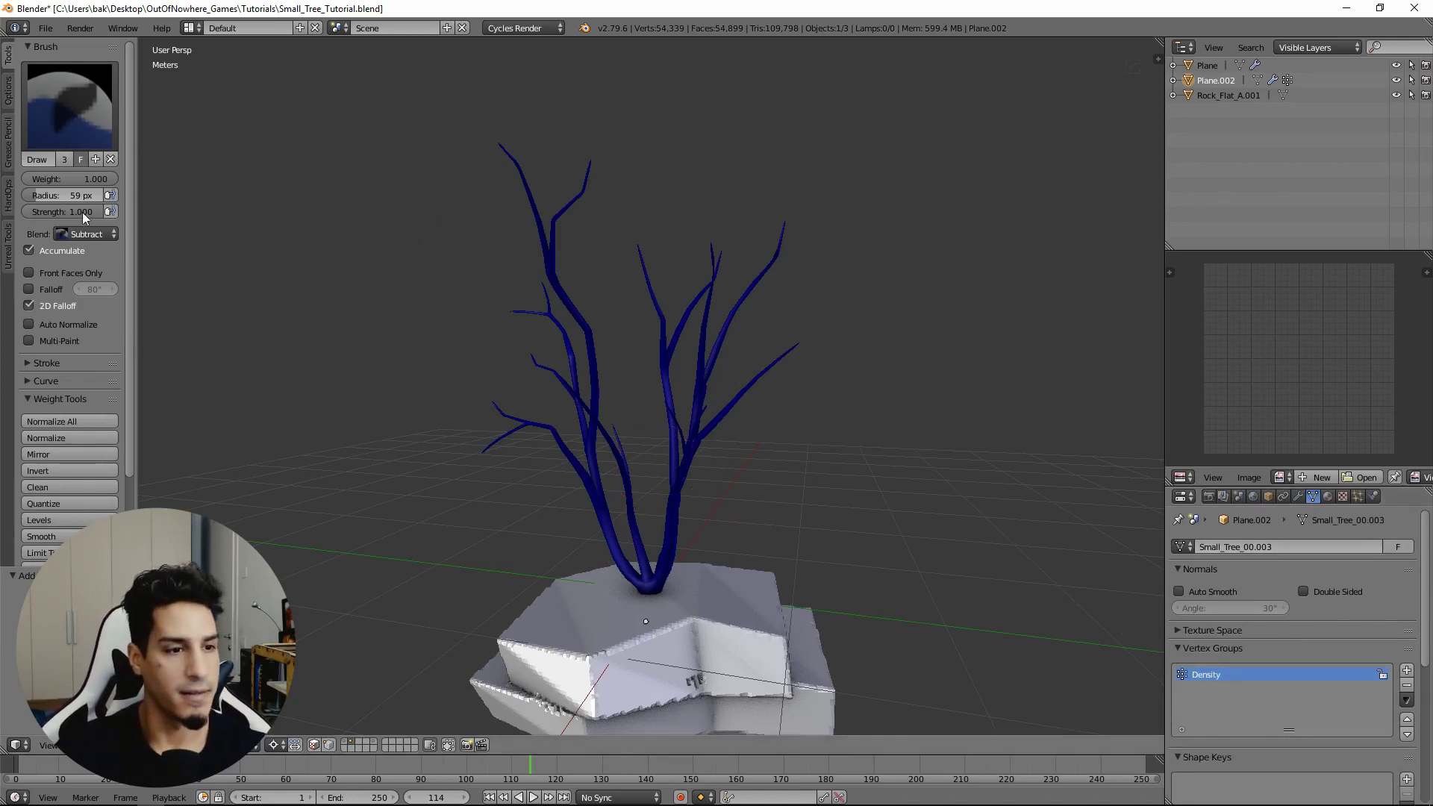
Step: Set the brush blend to Add and paint full weight on the outer ends of the tree's branches
{"action": "left_click", "coordinate": [97, 234]}
{"action": "left_click", "coordinate": [86, 265]}
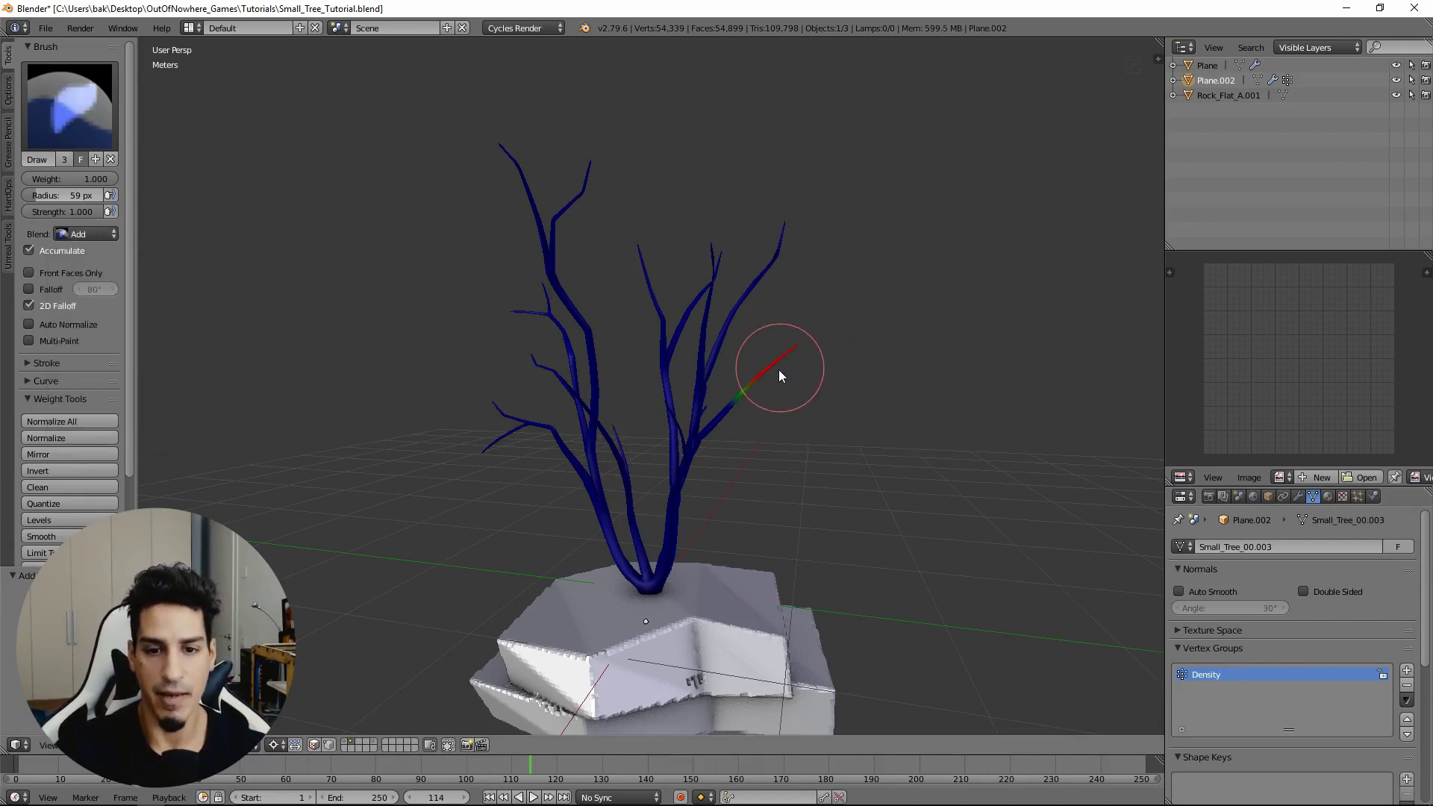
{"action": "mouse_move", "coordinate": [790, 225]}
{"action": "left_mouse_down"}
{"action": "mouse_move", "coordinate": [781, 241]}
{"action": "mouse_move", "coordinate": [710, 233]}
{"action": "left_mouse_up"}
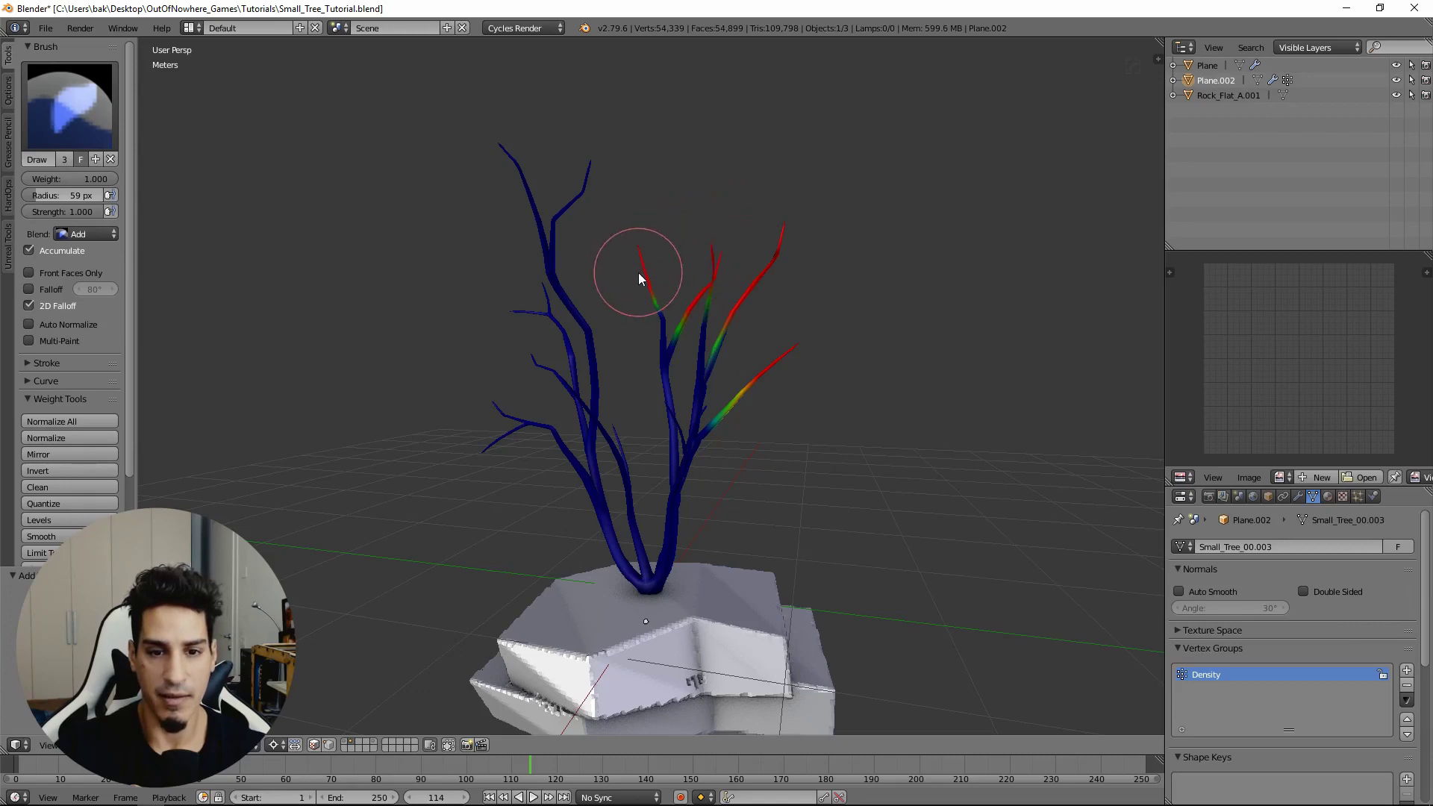
{"action": "left_click_drag", "start_coordinate": [654, 322], "coordinate": [656, 362]}
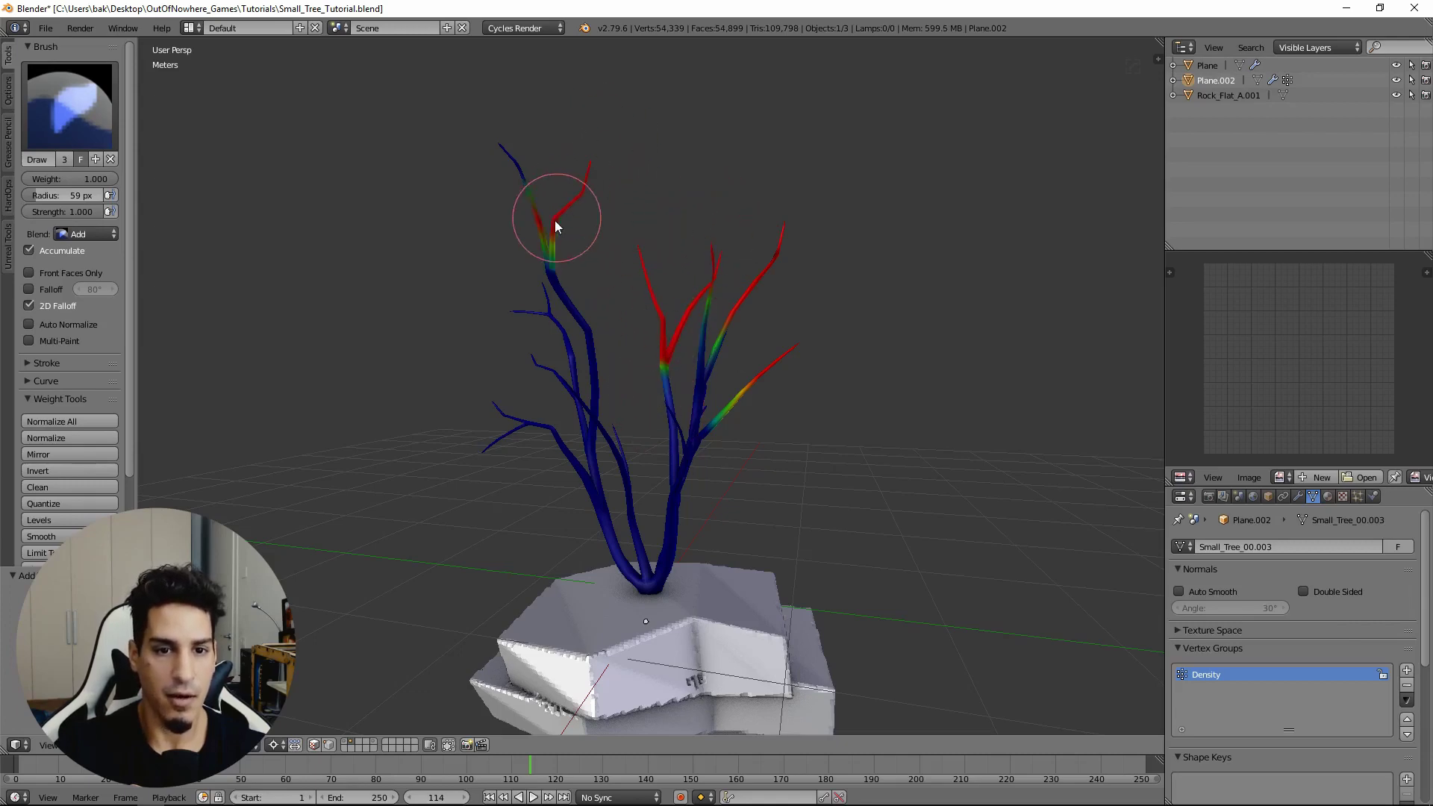
{"action": "left_click_drag", "start_coordinate": [516, 187], "coordinate": [521, 261]}
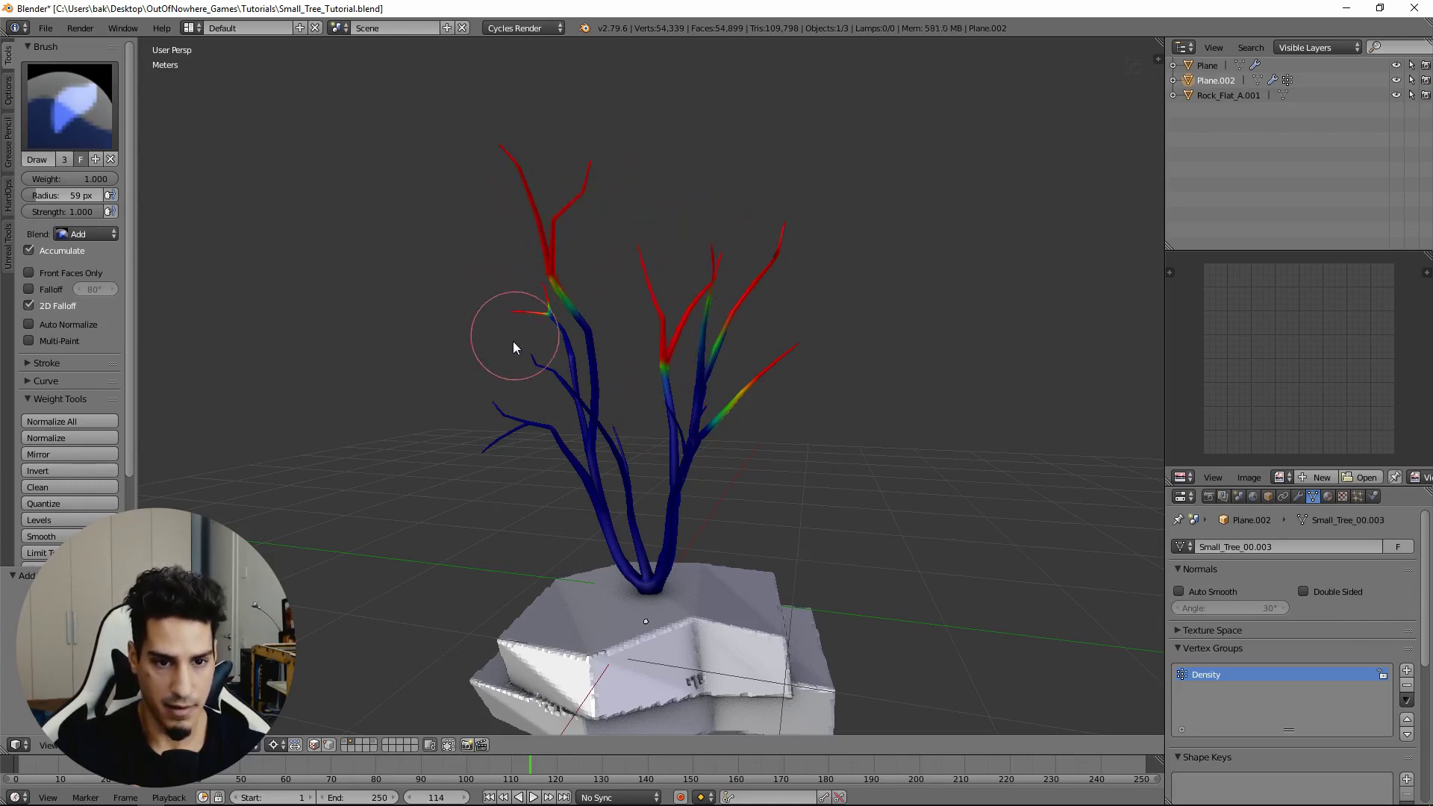
{"action": "left_click_drag", "start_coordinate": [526, 370], "coordinate": [544, 395]}
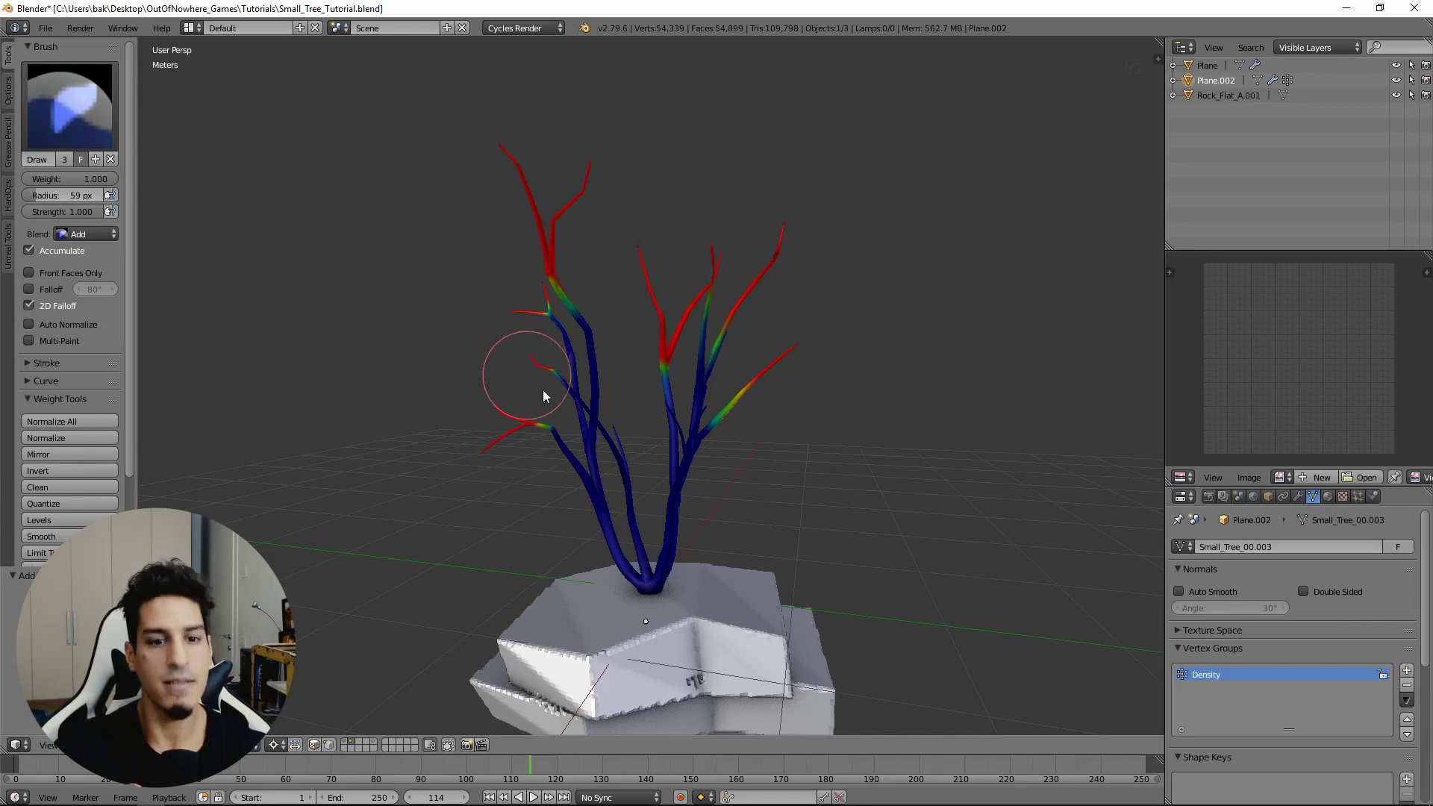
Step: Paint full weight on the remaining branch ends on the tree's other side and on the two thin inner branches
{"action": "middle_click_drag", "start_coordinate": [632, 424], "coordinate": [912, 408]}
{"action": "left_click_drag", "start_coordinate": [899, 448], "coordinate": [885, 376]}
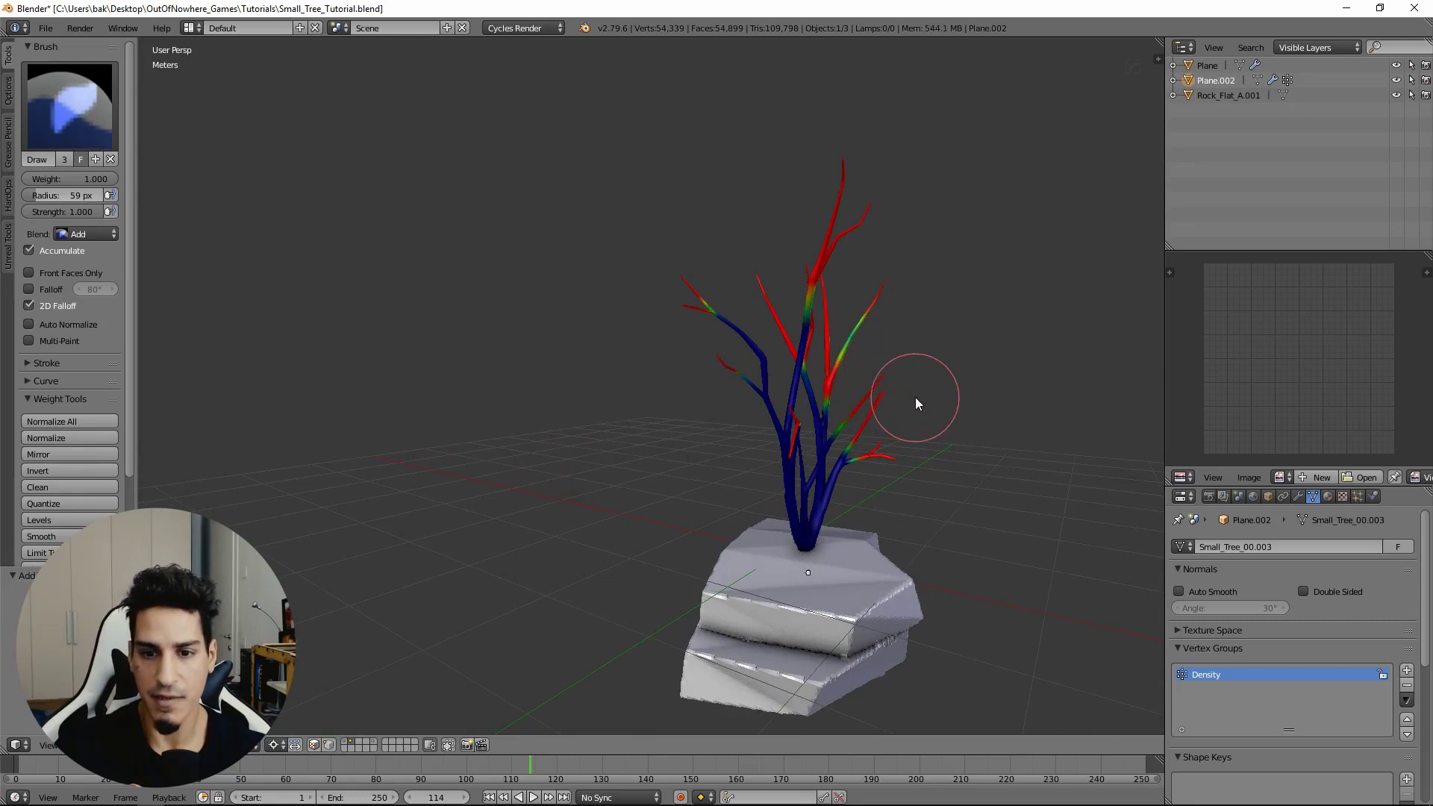
{"action": "middle_click_drag", "start_coordinate": [917, 403], "coordinate": [678, 410]}
{"action": "scroll", "coordinate": [675, 423], "scroll_direction": "up", "scroll_amount": 5}
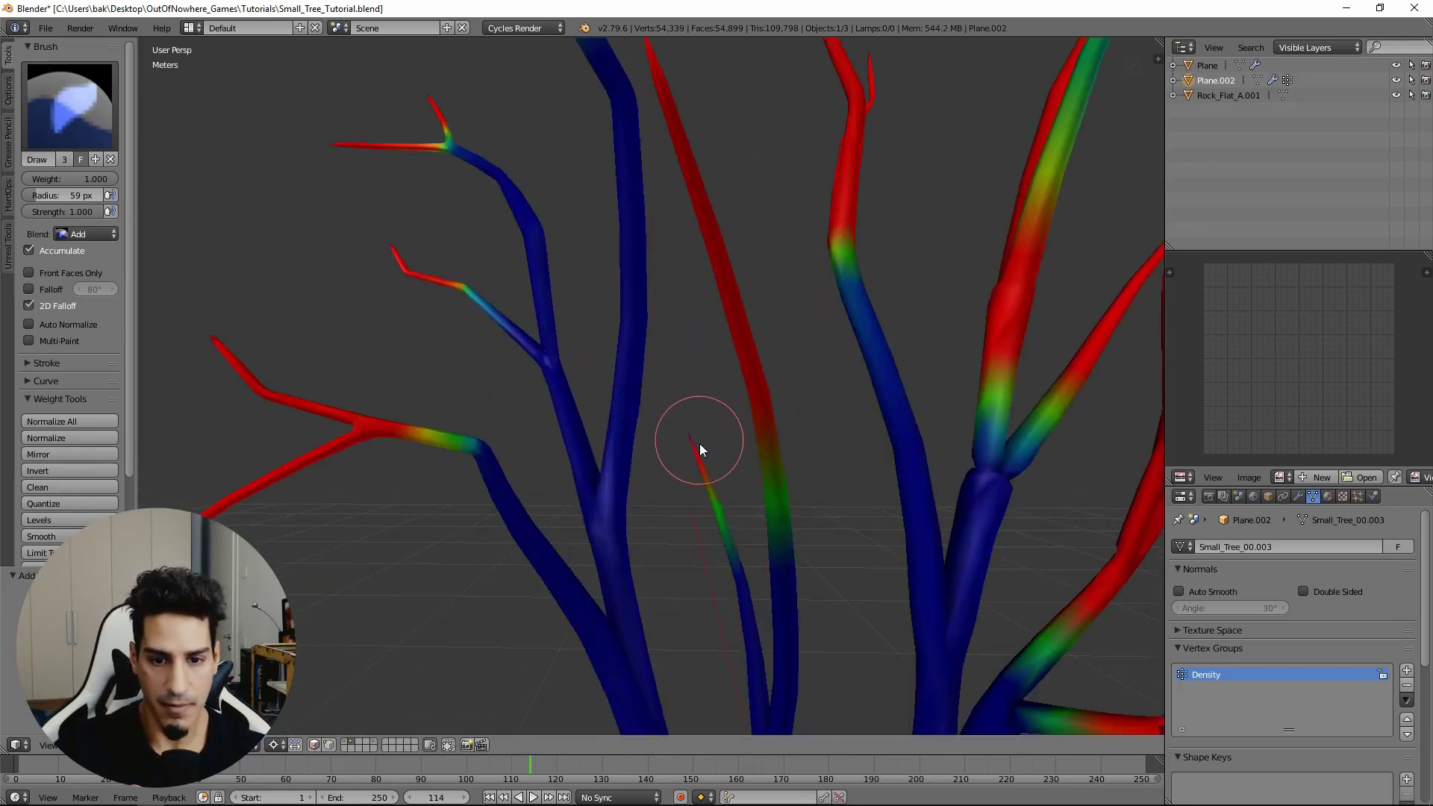
{"action": "left_click_drag", "start_coordinate": [700, 444], "coordinate": [785, 563]}
{"action": "scroll", "coordinate": [785, 563], "scroll_direction": "down", "scroll_amount": 4}
{"action": "middle_click_drag", "start_coordinate": [772, 454], "coordinate": [704, 521]}
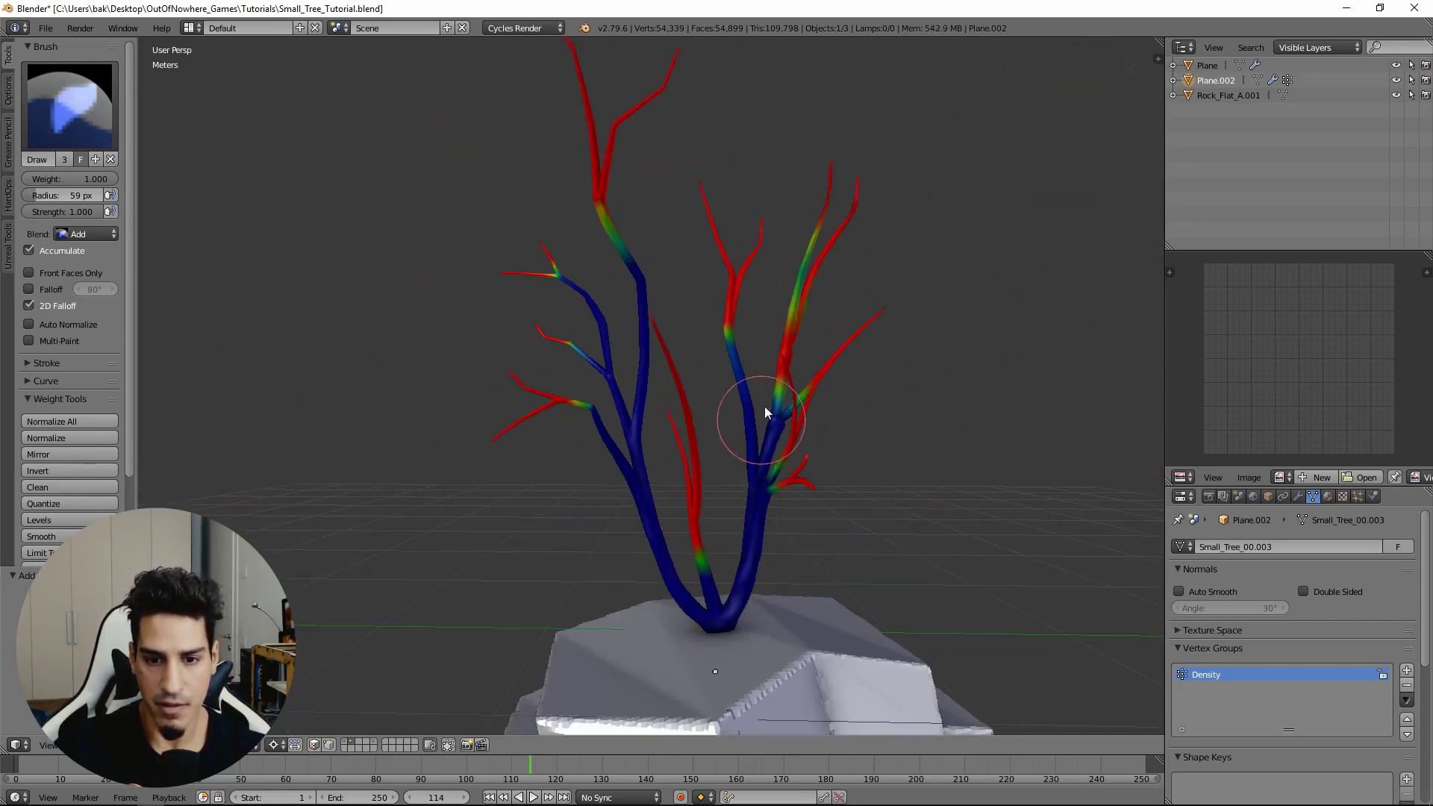
{"action": "scroll", "coordinate": [833, 409], "scroll_direction": "up", "scroll_amount": 4}
{"action": "scroll", "coordinate": [833, 410], "scroll_direction": "down", "scroll_amount": 1}
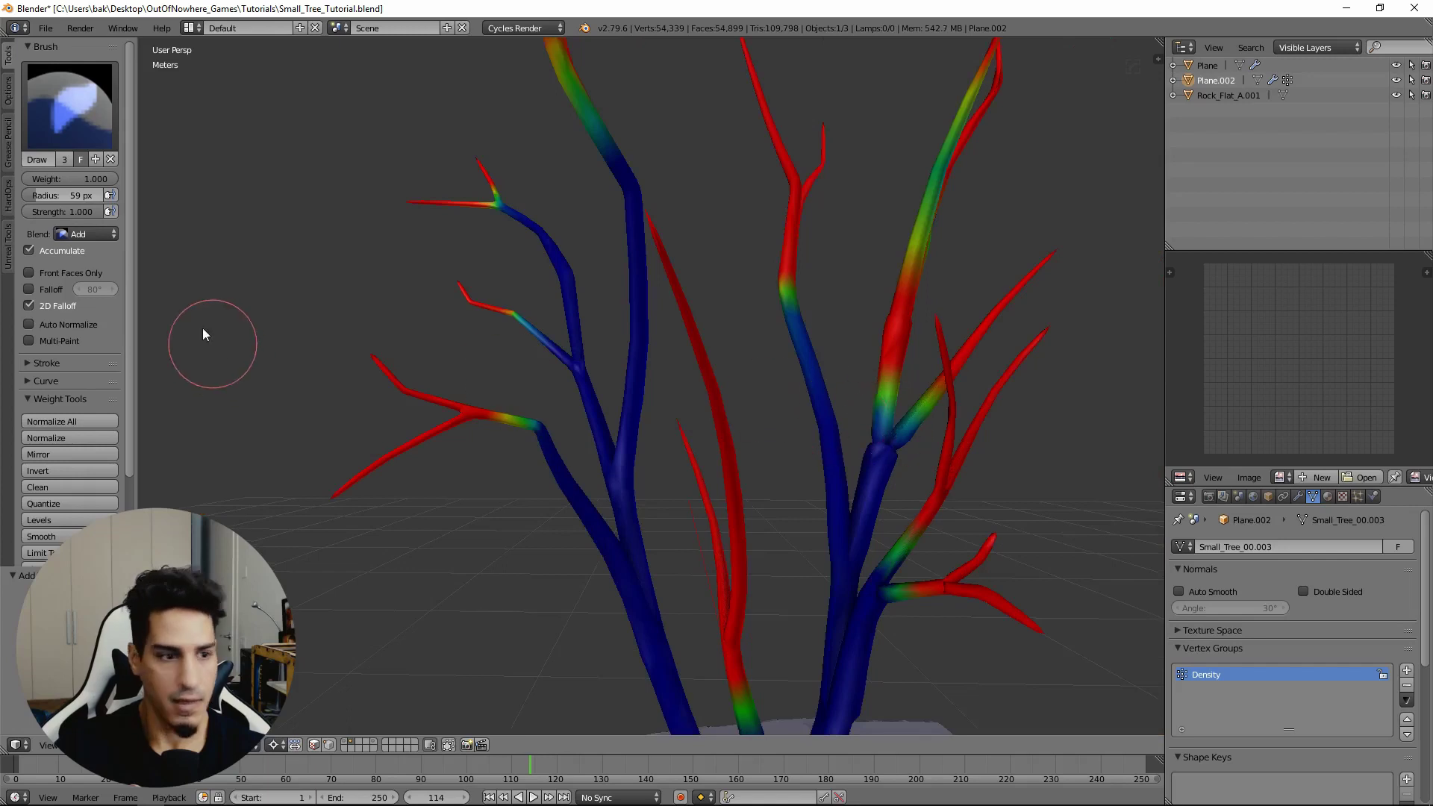
Step: Set the brush blend to Subtract and erase the weight from the thick lower part of the right-hand upright branch
{"action": "left_click", "coordinate": [88, 234]}
{"action": "left_click", "coordinate": [71, 285]}
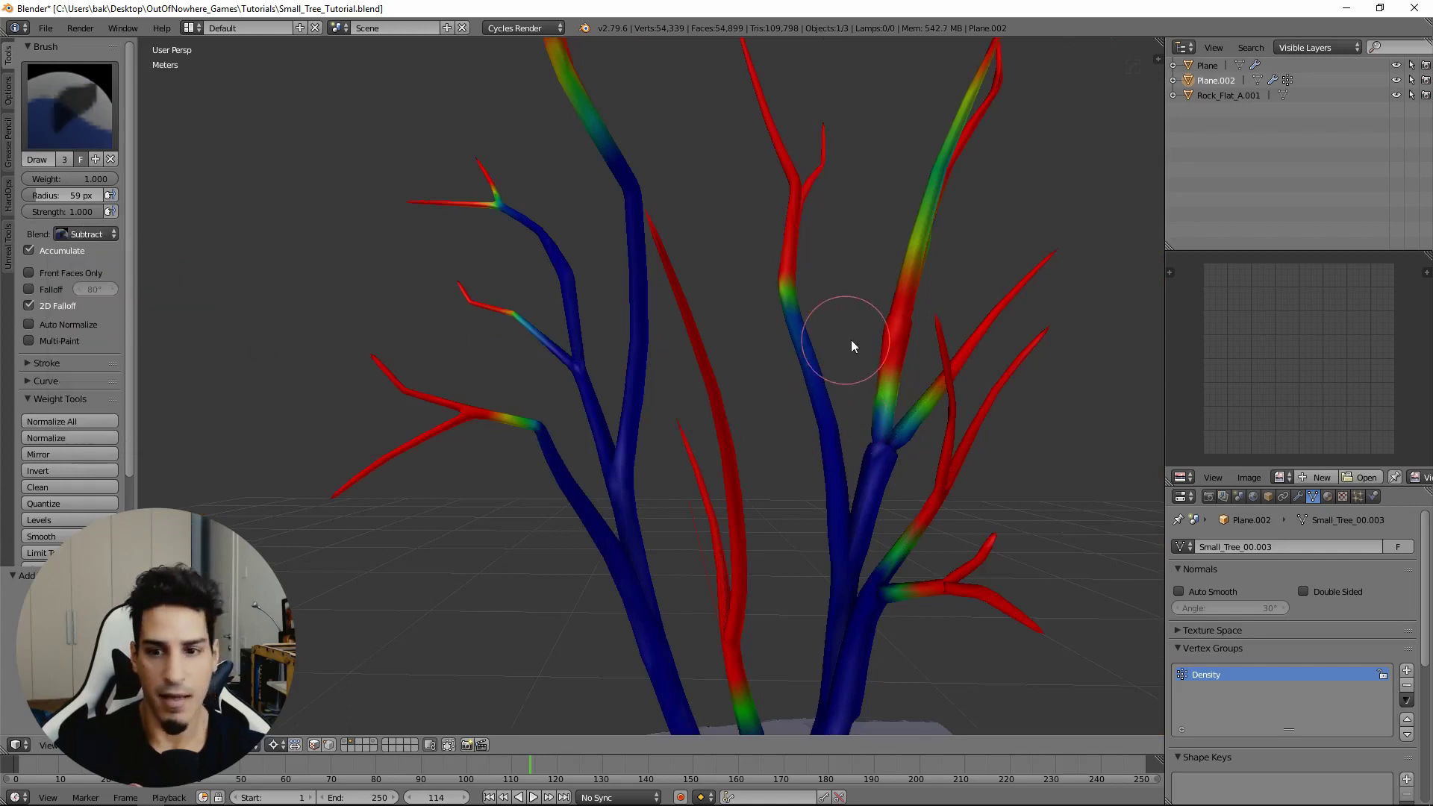
{"action": "mouse_move", "coordinate": [847, 342]}
{"action": "left_mouse_down"}
{"action": "mouse_move", "coordinate": [884, 370]}
{"action": "mouse_move", "coordinate": [878, 351]}
{"action": "left_mouse_up"}
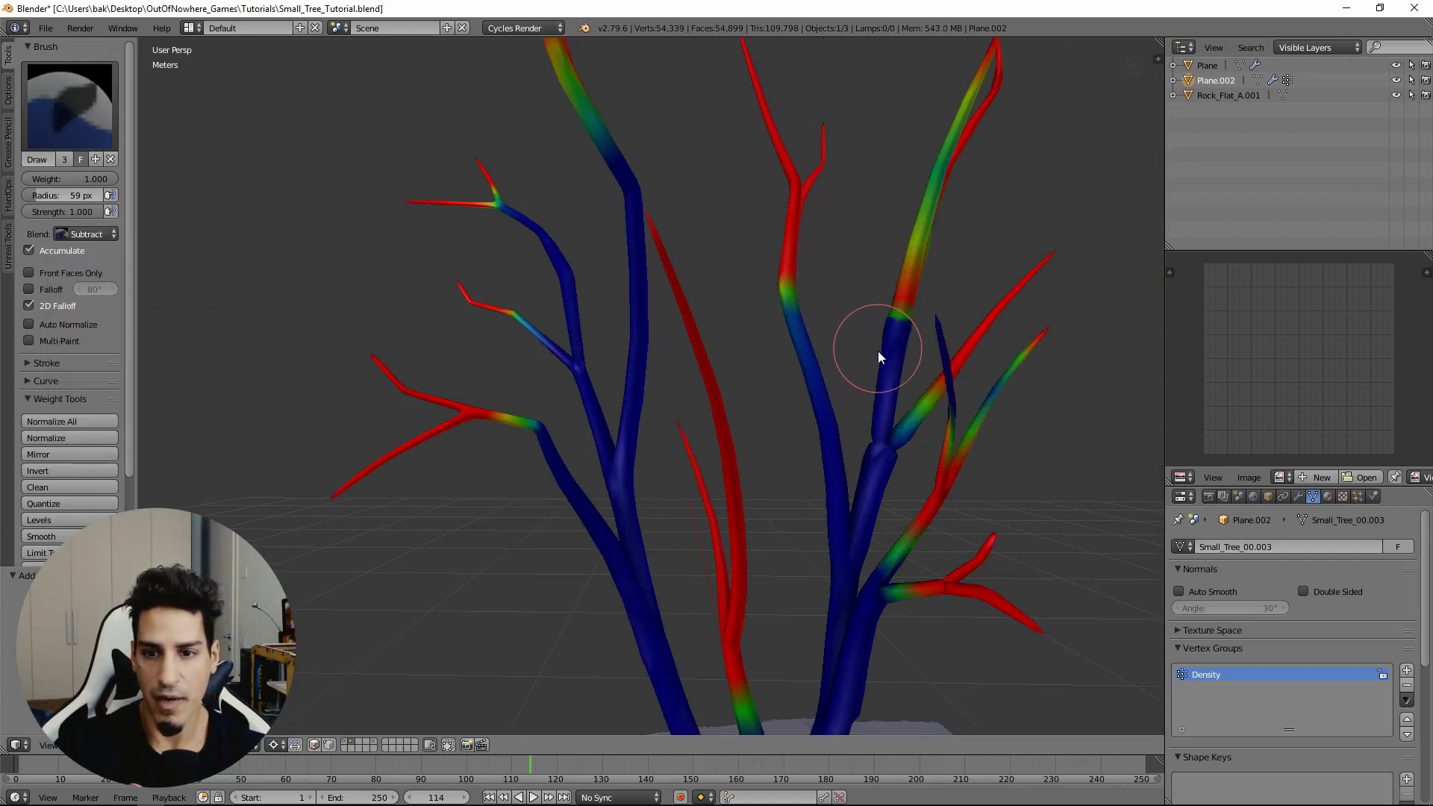
Step: Set the brush blend to Add, turn off 2D Falloff, and repaint full weight on the thin right-hand twigs
{"action": "left_click", "coordinate": [85, 235]}
{"action": "left_click", "coordinate": [97, 266]}
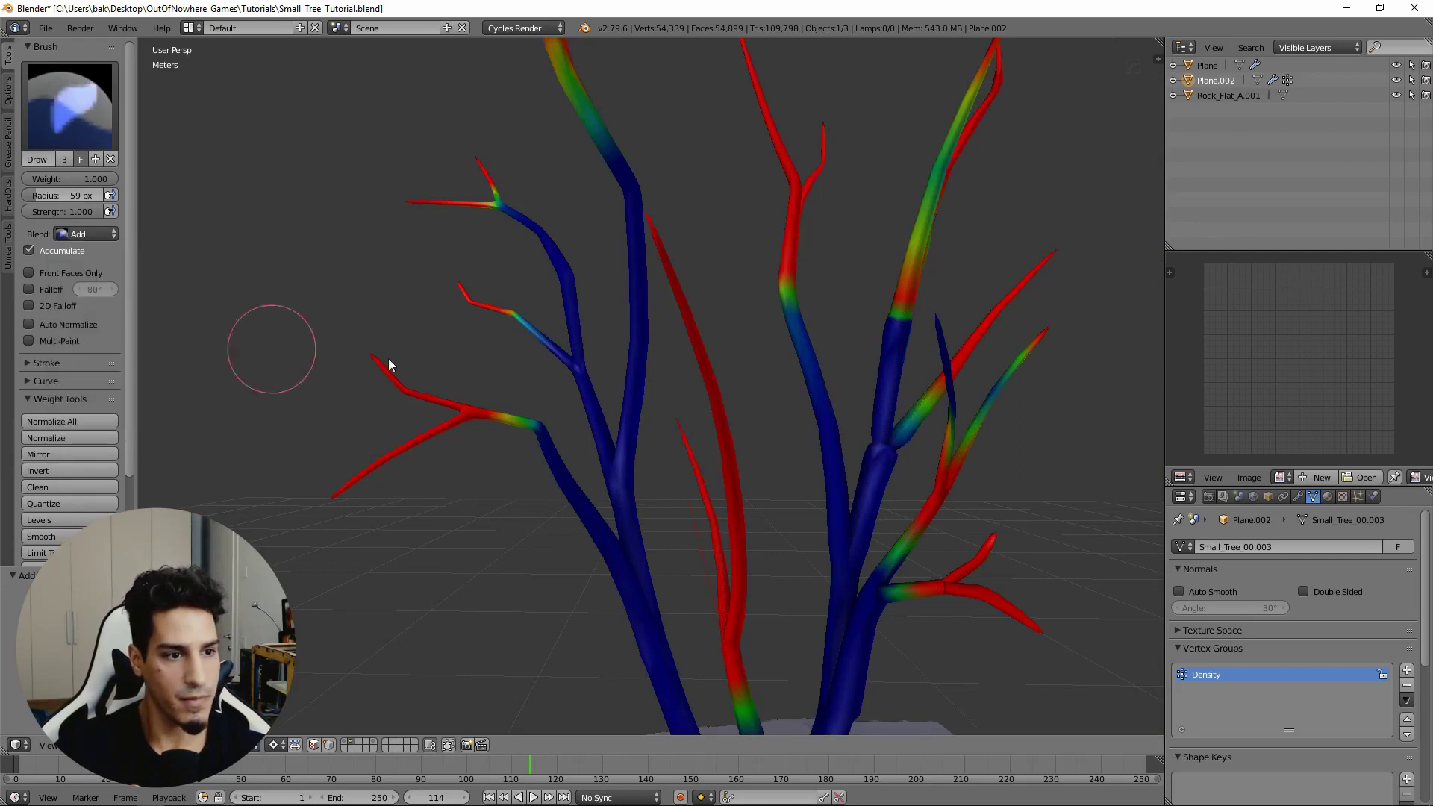
{"action": "middle_click_drag", "start_coordinate": [988, 450], "coordinate": [1103, 438]}
{"action": "scroll", "coordinate": [1060, 425], "scroll_direction": "down", "scroll_amount": 2}
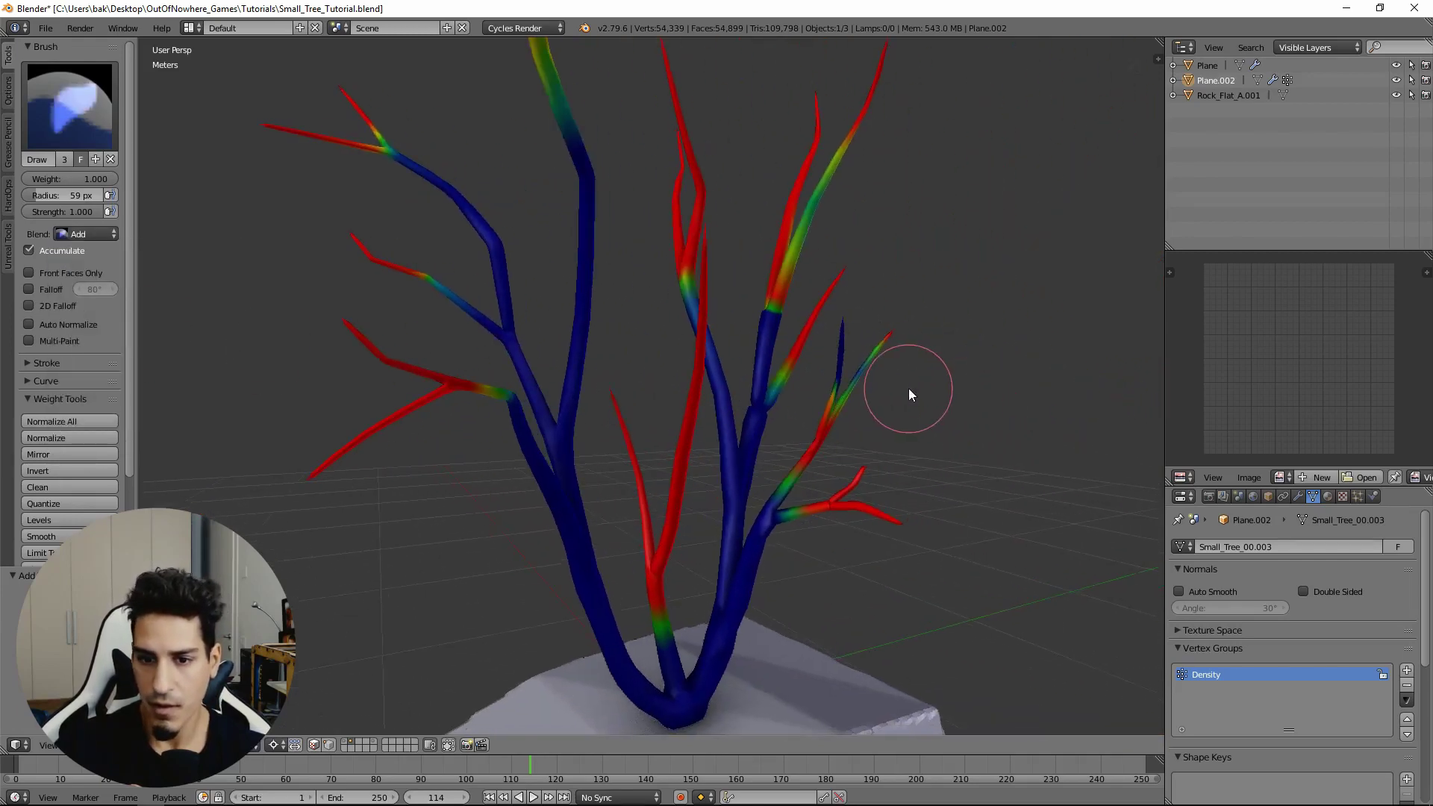
{"action": "scroll", "coordinate": [881, 385], "scroll_direction": "up", "scroll_amount": 2}
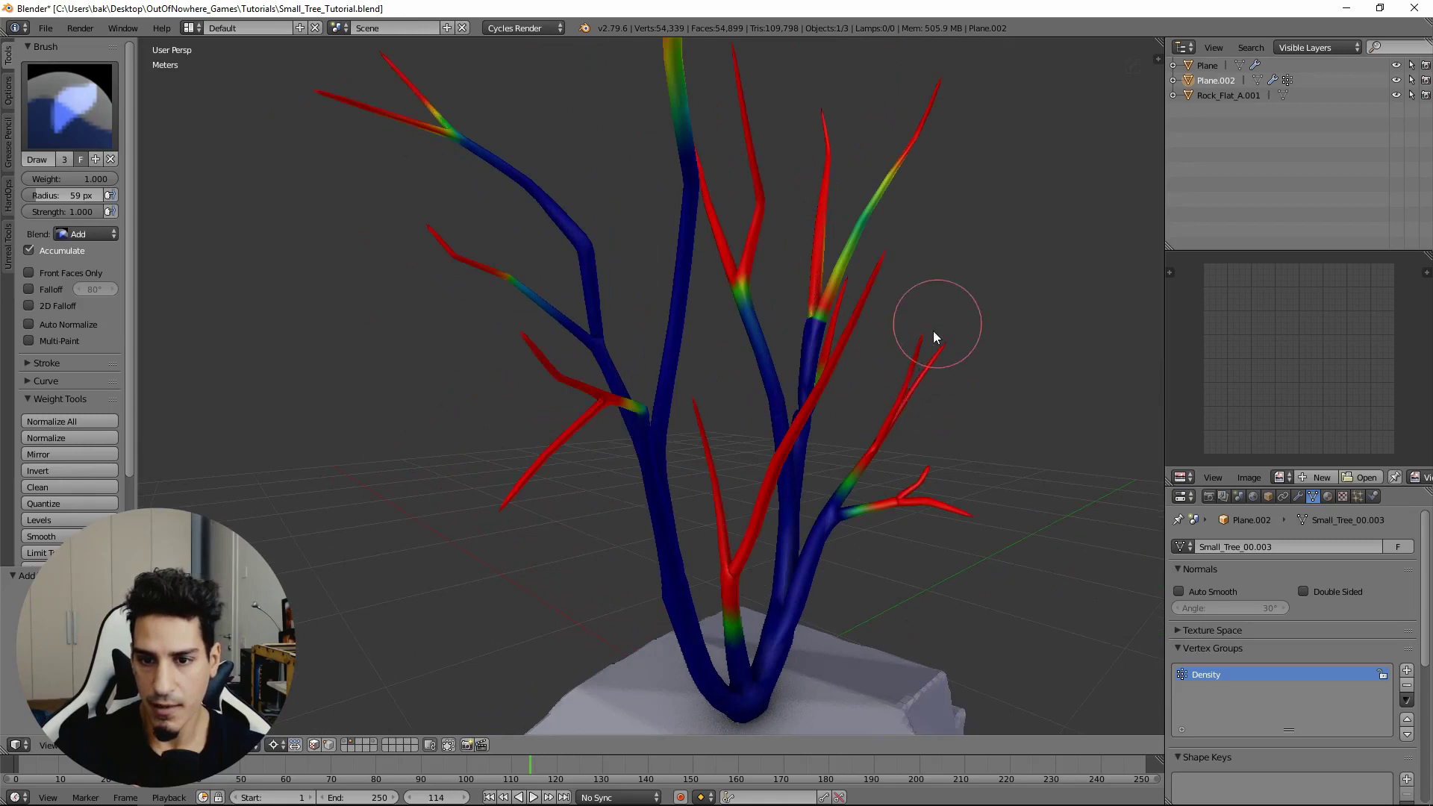
{"action": "scroll", "coordinate": [931, 327], "scroll_direction": "down", "scroll_amount": 5}
{"action": "middle_click_drag", "start_coordinate": [961, 378], "coordinate": [903, 384]}
{"action": "scroll", "coordinate": [522, 361], "scroll_direction": "up", "scroll_amount": 4}
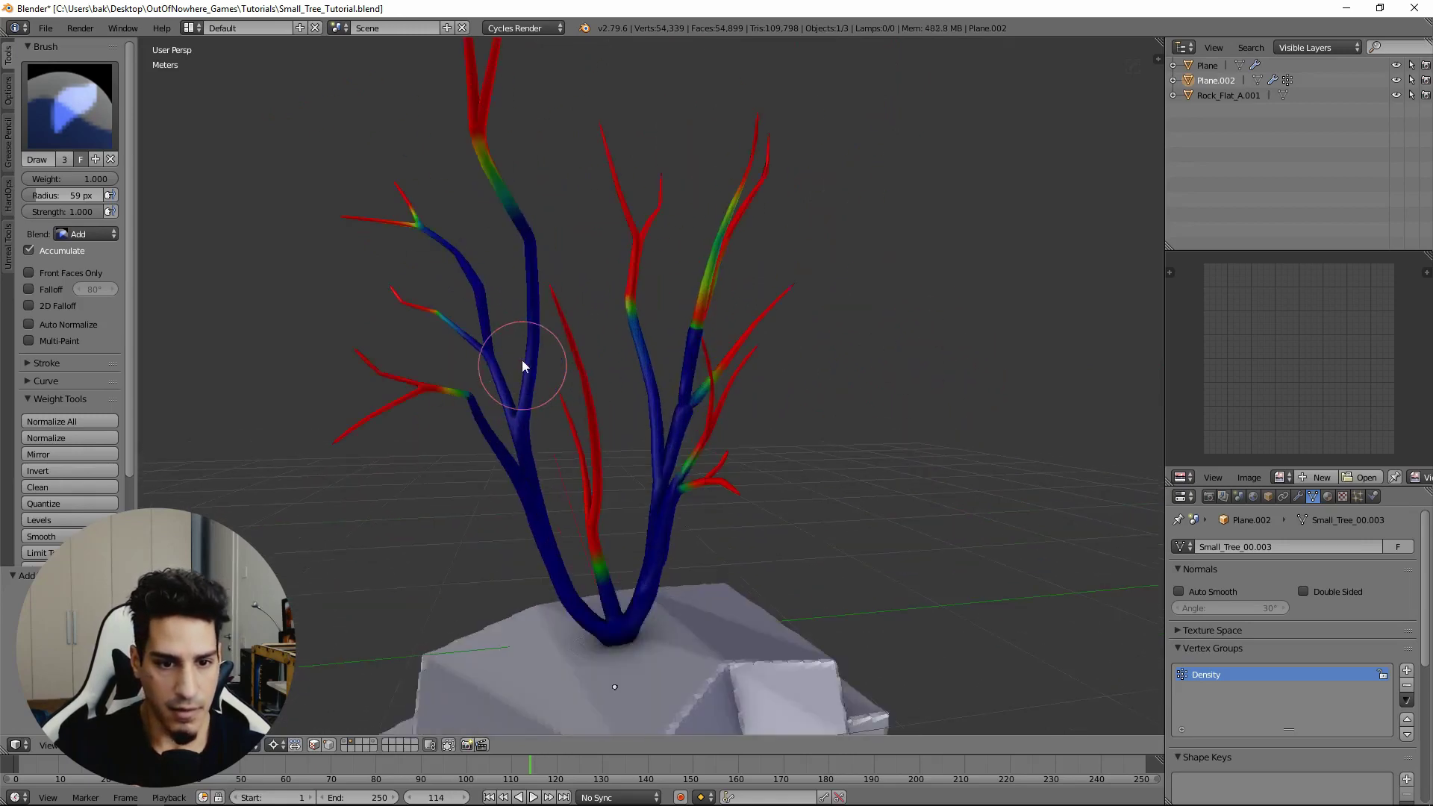
Step: Extend the full weight farther down the left-hand side branches and the tallest branch
{"action": "mouse_move", "coordinate": [451, 277]}
{"action": "left_mouse_down"}
{"action": "mouse_move", "coordinate": [439, 333]}
{"action": "mouse_move", "coordinate": [464, 410]}
{"action": "left_mouse_up"}
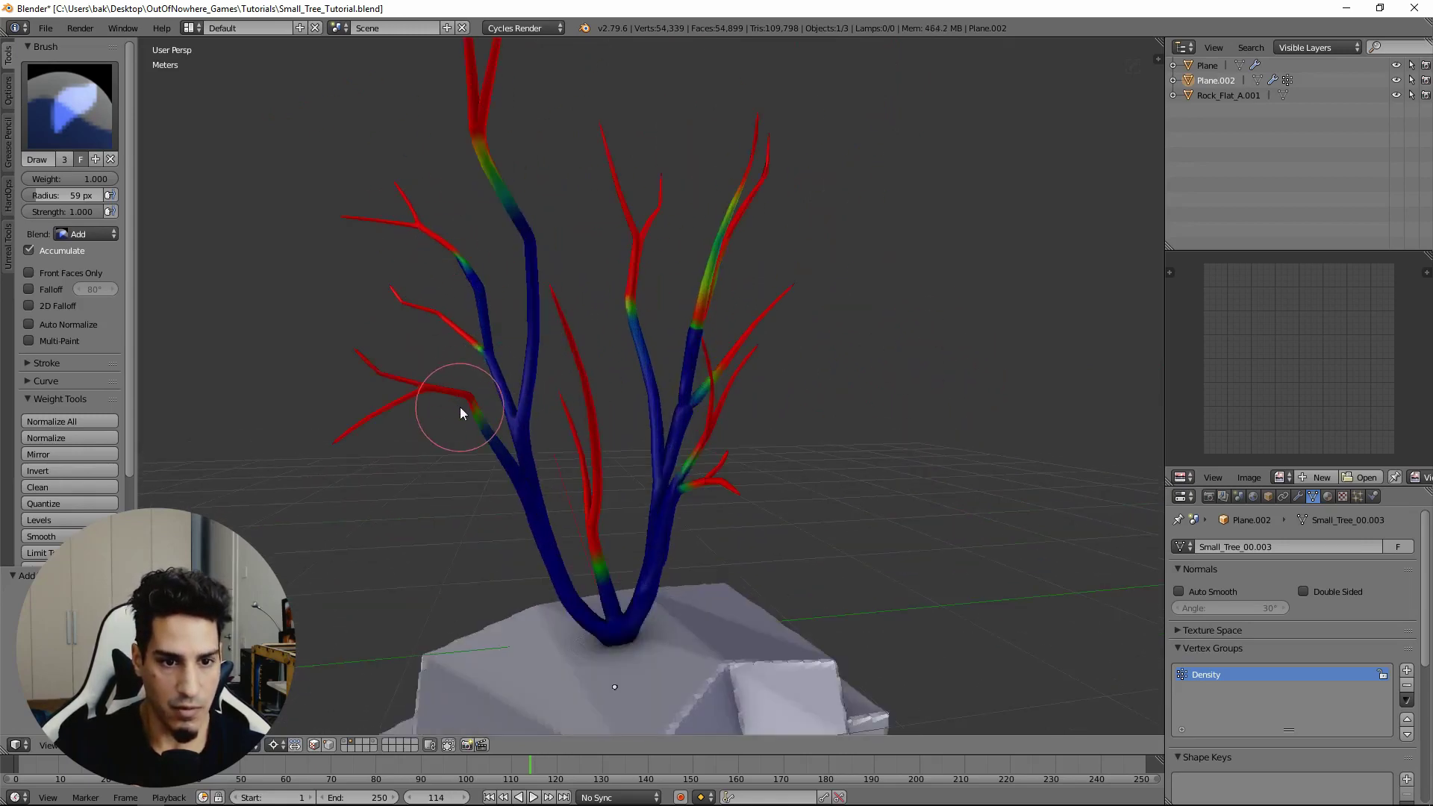
{"action": "left_click_drag", "start_coordinate": [495, 177], "coordinate": [505, 181]}
{"action": "scroll", "coordinate": [505, 182], "scroll_direction": "down", "scroll_amount": 4}
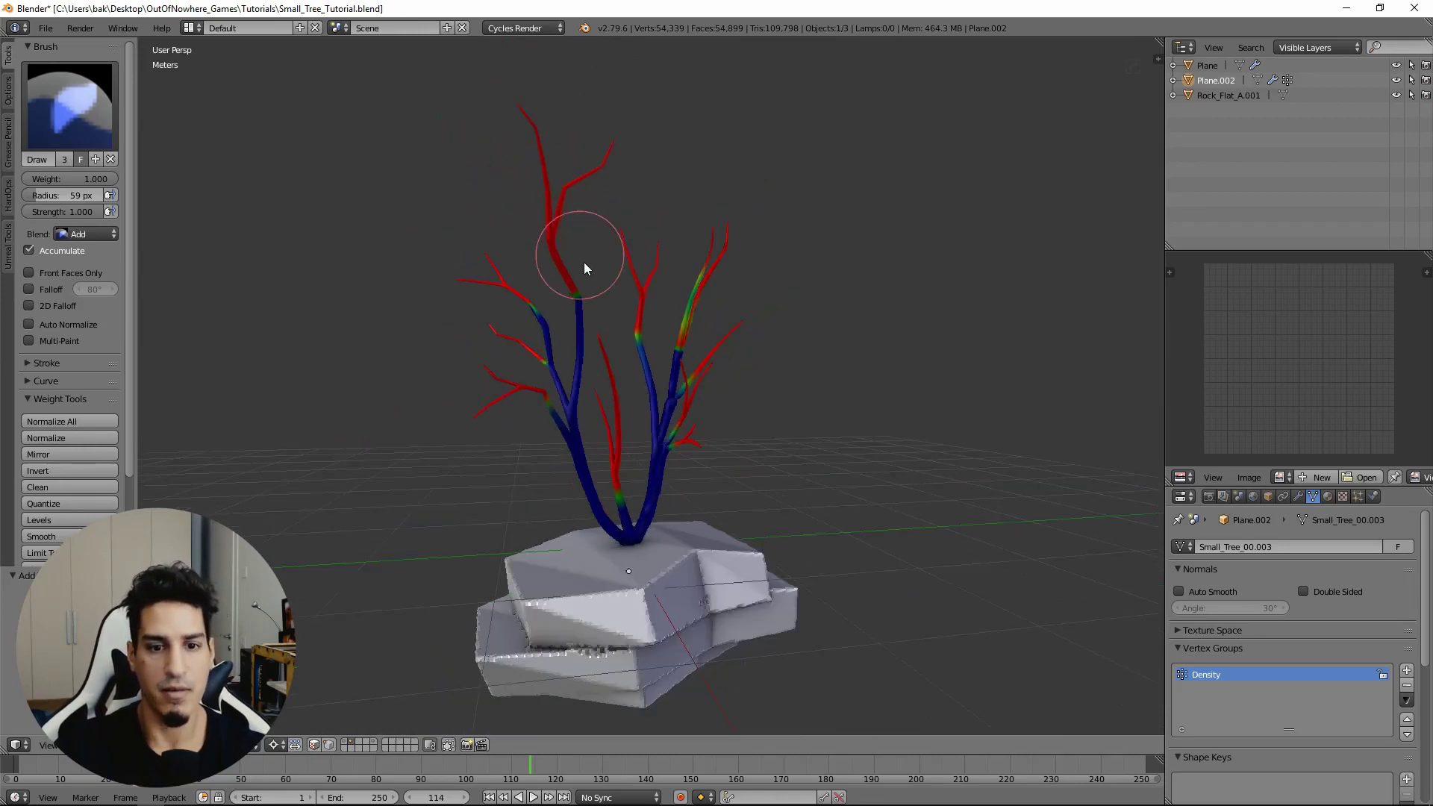
Step: Leave Weight Paint mode and return to Object mode with the tree selected
{"action": "key", "text": "Tab"}
{"action": "middle_click_drag", "start_coordinate": [624, 318], "coordinate": [733, 471]}
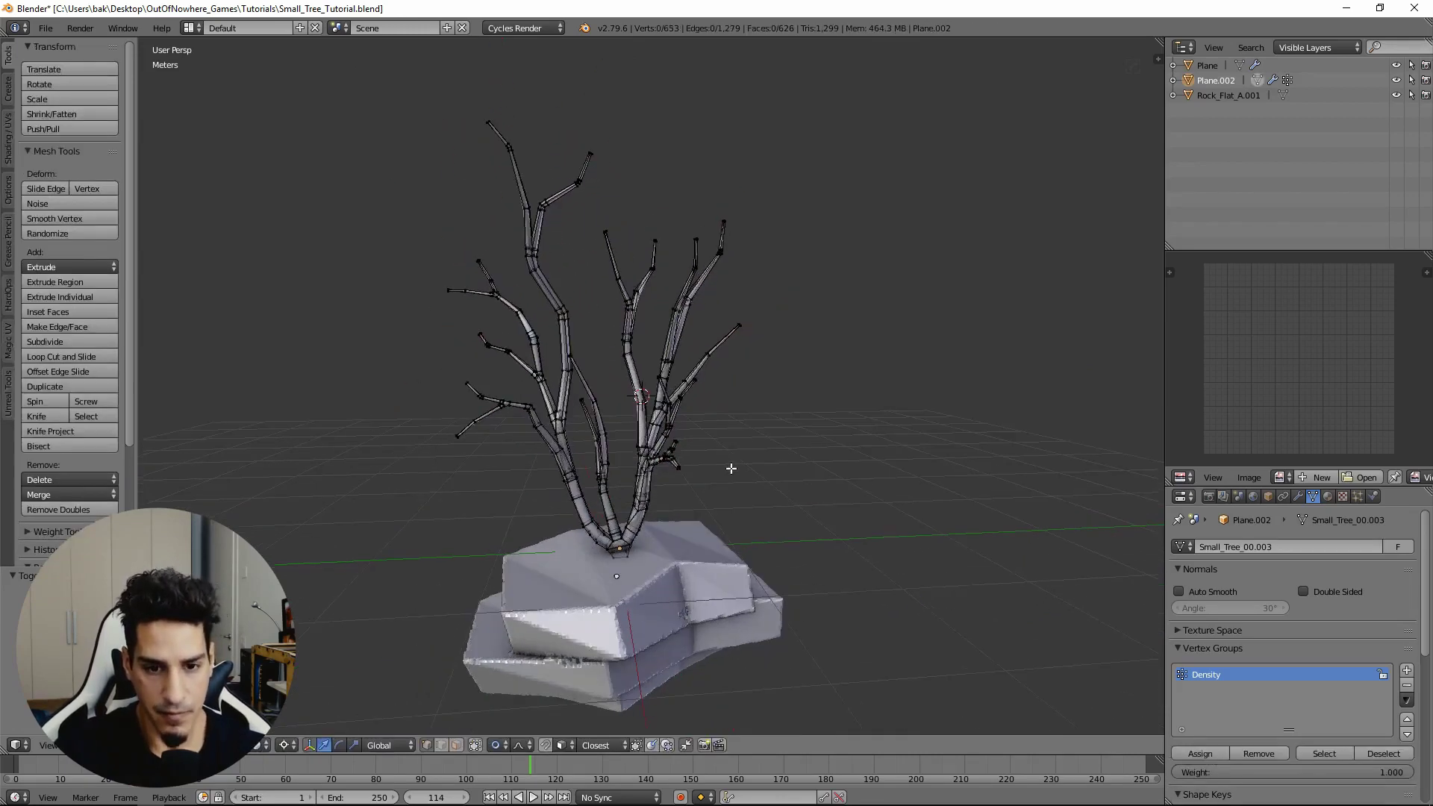
{"action": "key", "text": "Tab"}
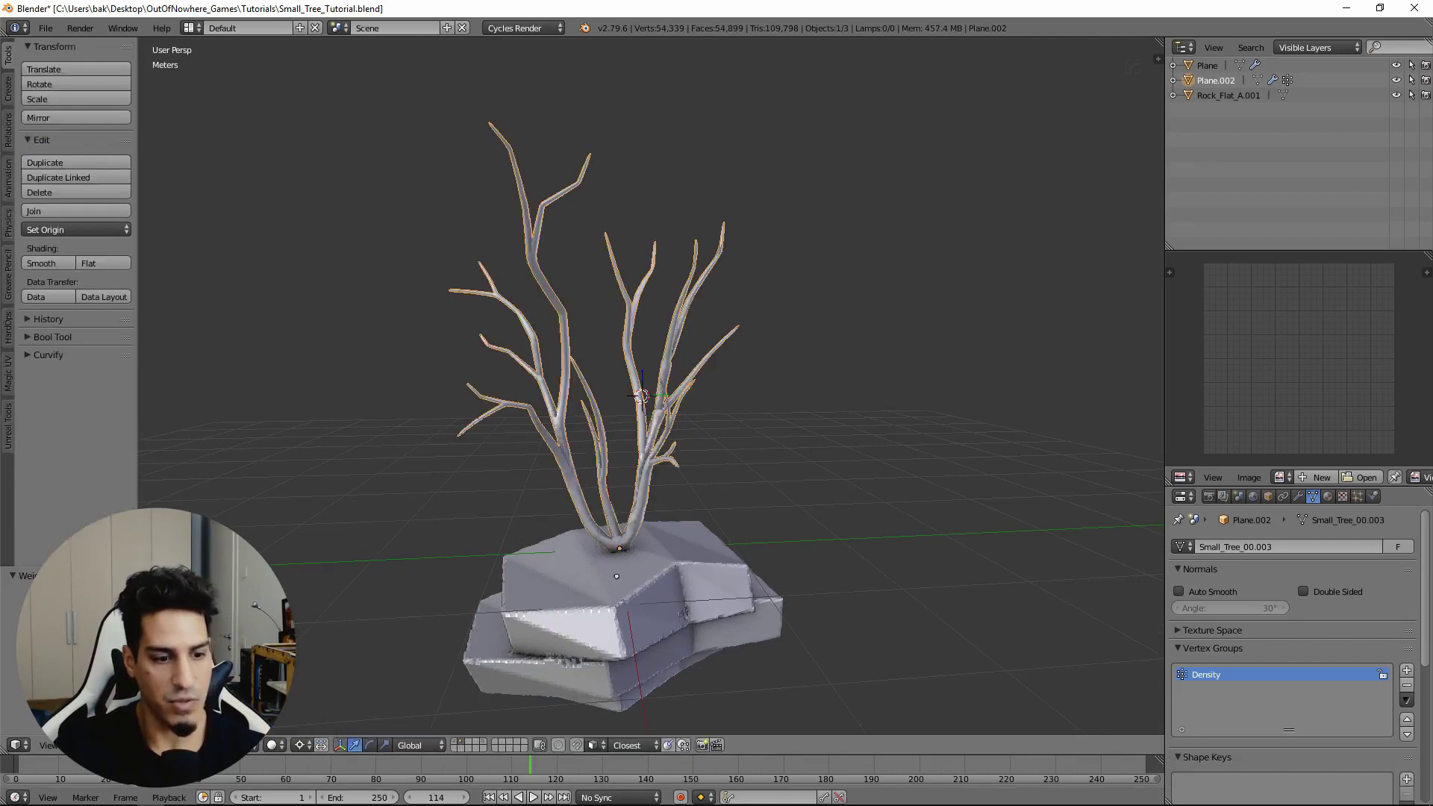
{"action": "key", "text": "ctrl+Tab"}
{"action": "middle_click_drag", "start_coordinate": [741, 383], "coordinate": [752, 461]}
{"action": "key", "text": "a"}
{"action": "key", "text": "a"}
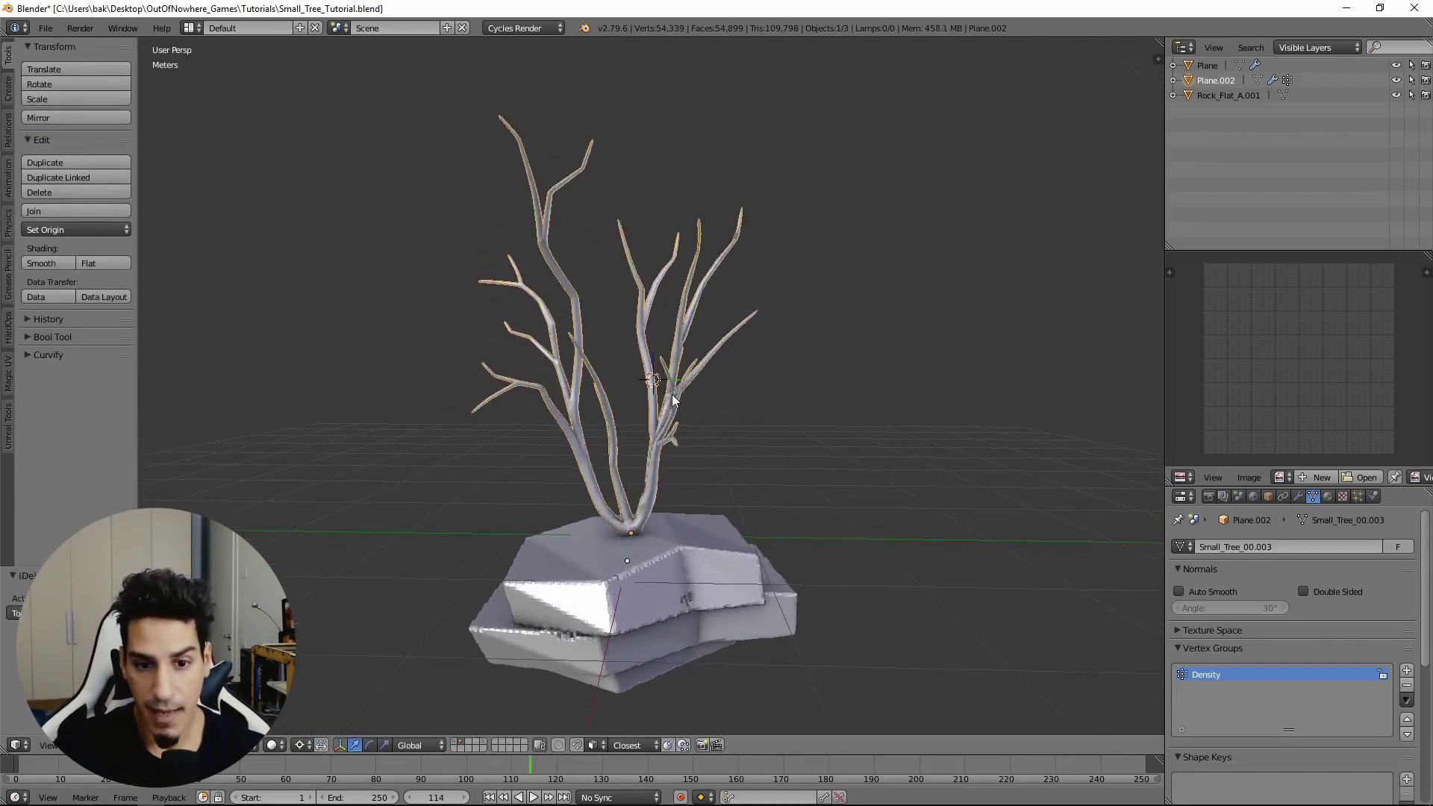
Step: Add a new particle system to the tree and name it Leaves
{"action": "left_click", "coordinate": [1359, 497]}
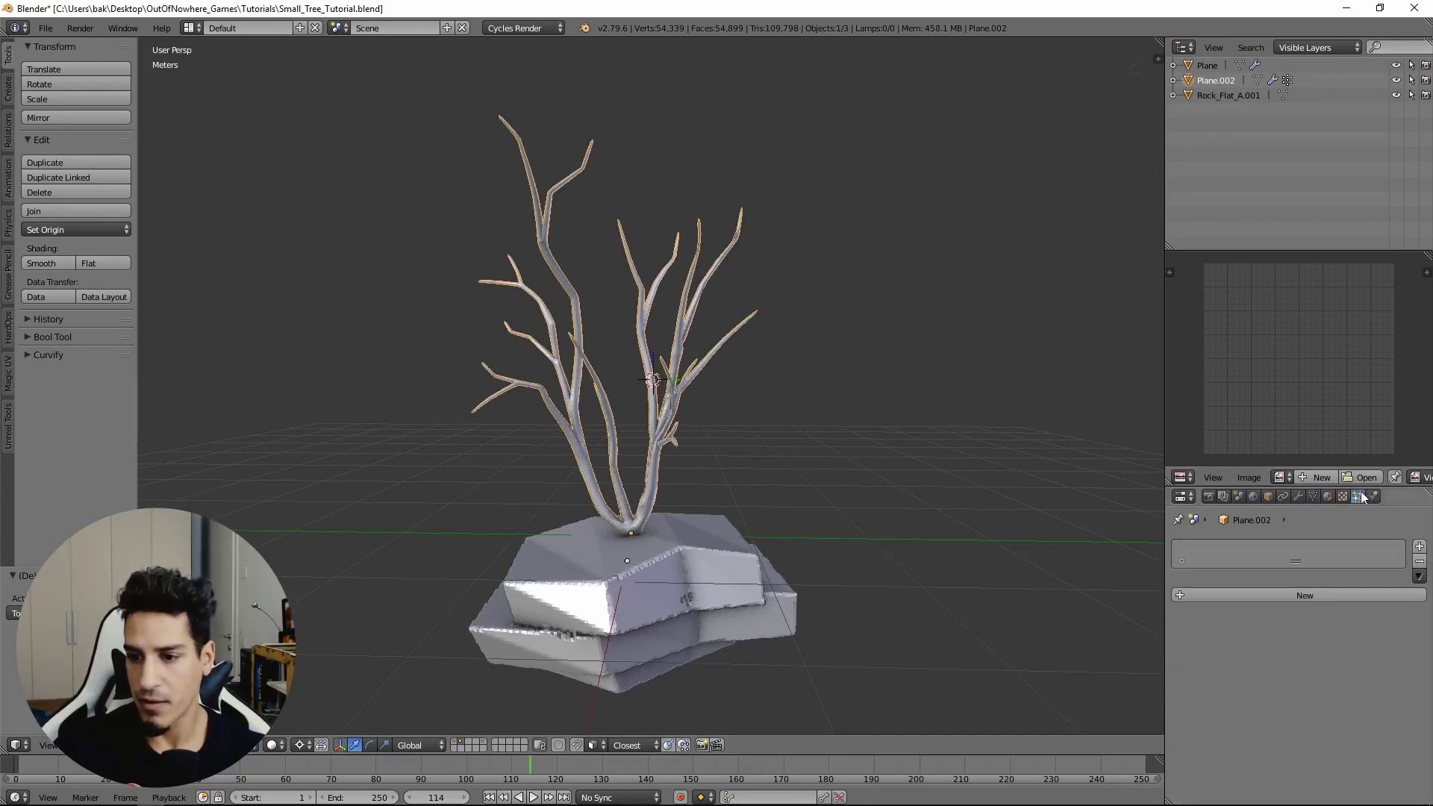
{"action": "left_click", "coordinate": [1302, 597]}
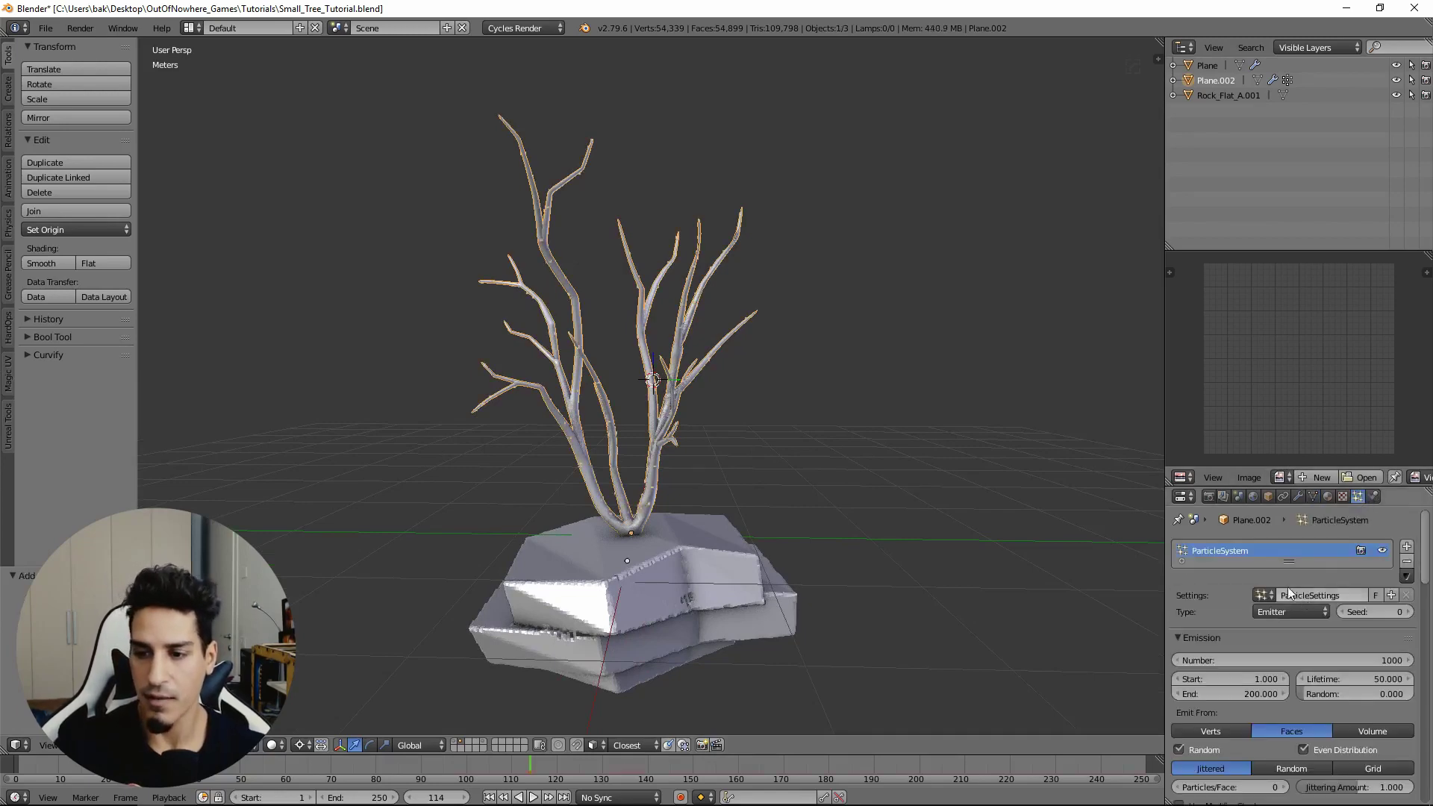
{"action": "double_click", "coordinate": [1243, 550]}
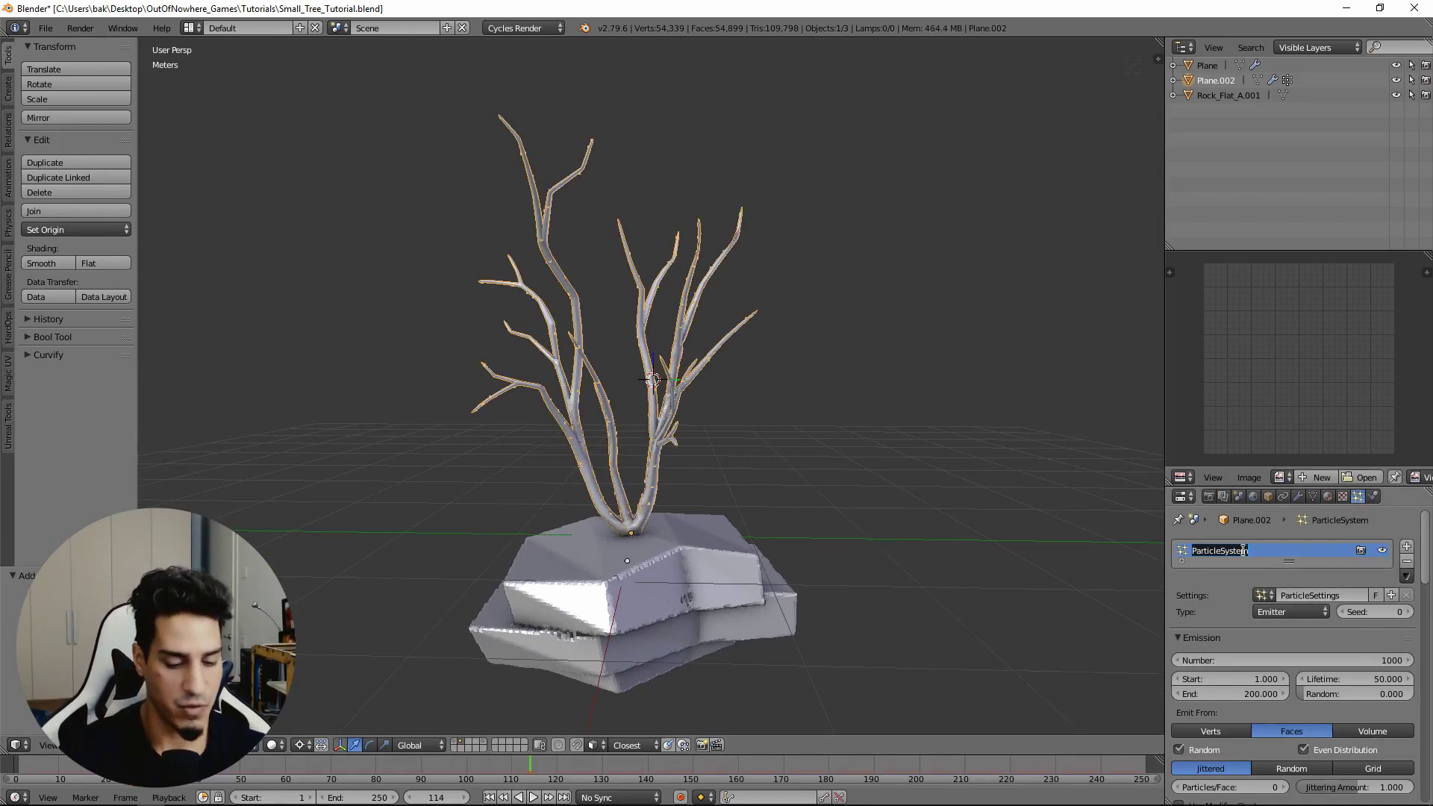
{"action": "type", "text": "Leaves"}
{"action": "key", "text": "Return"}
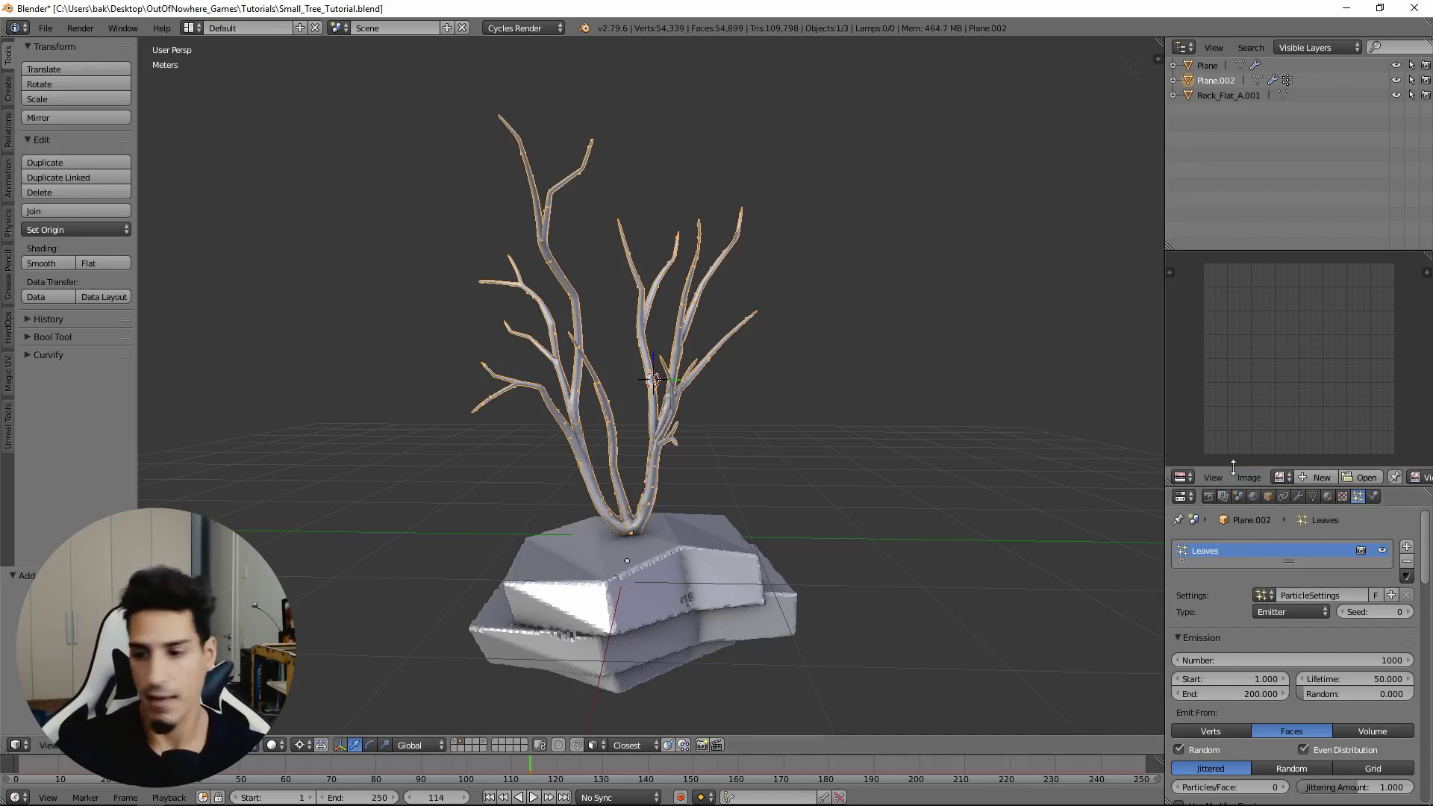
Step: Change the Leaves particle system's type to Hair, with a hair length of 1 and a particle number of 200
{"action": "left_click", "coordinate": [1317, 611]}
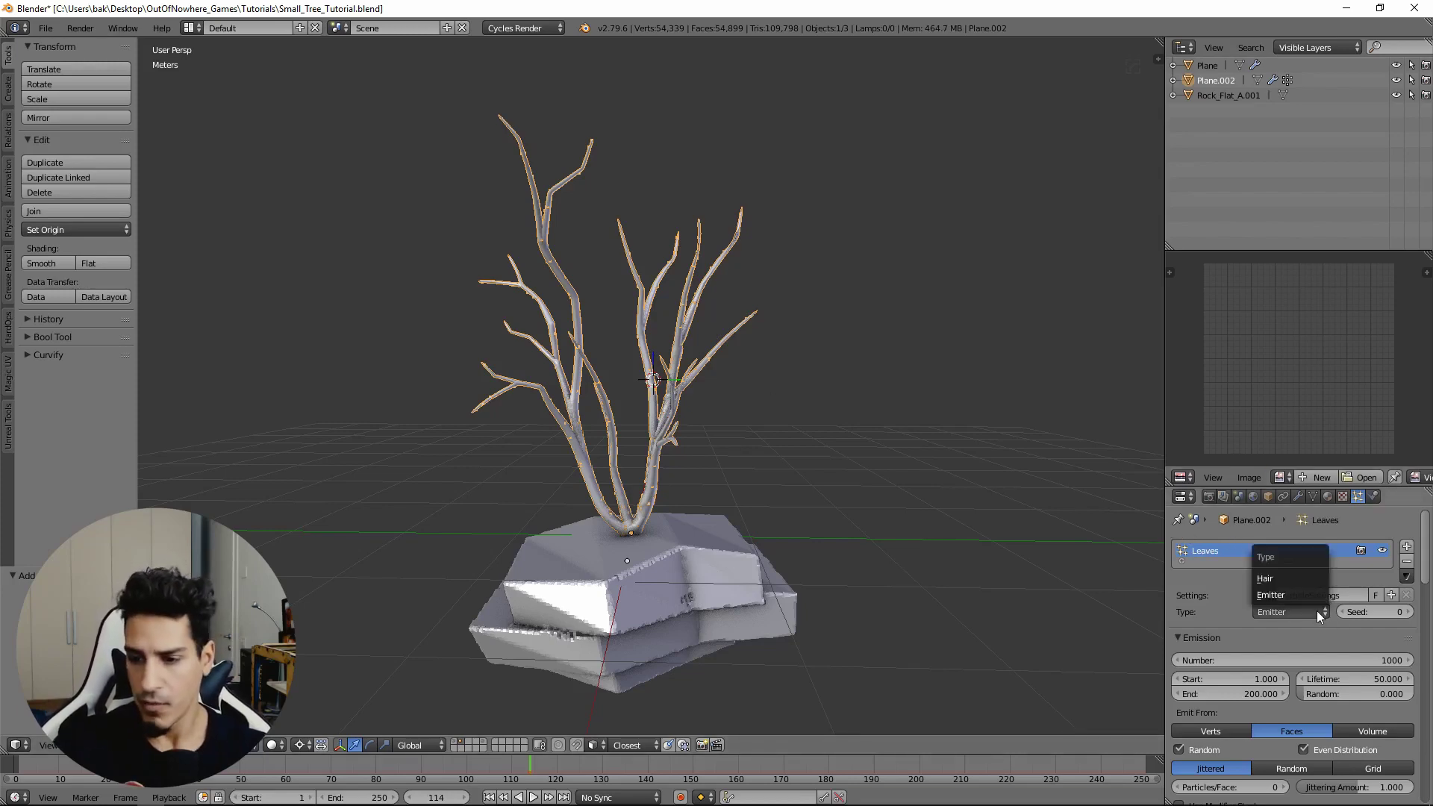
{"action": "left_click", "coordinate": [1284, 578]}
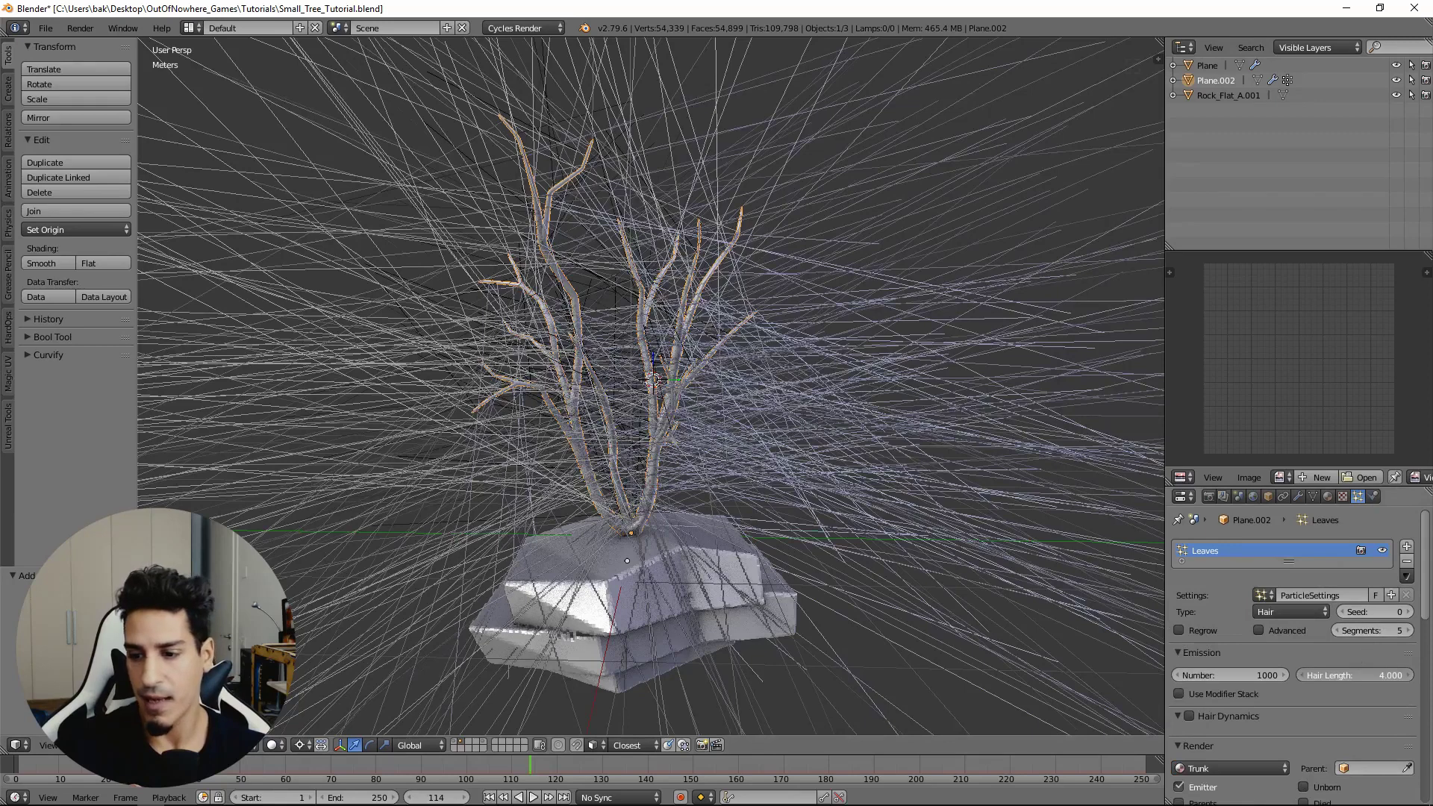
{"action": "left_click", "coordinate": [1349, 633]}
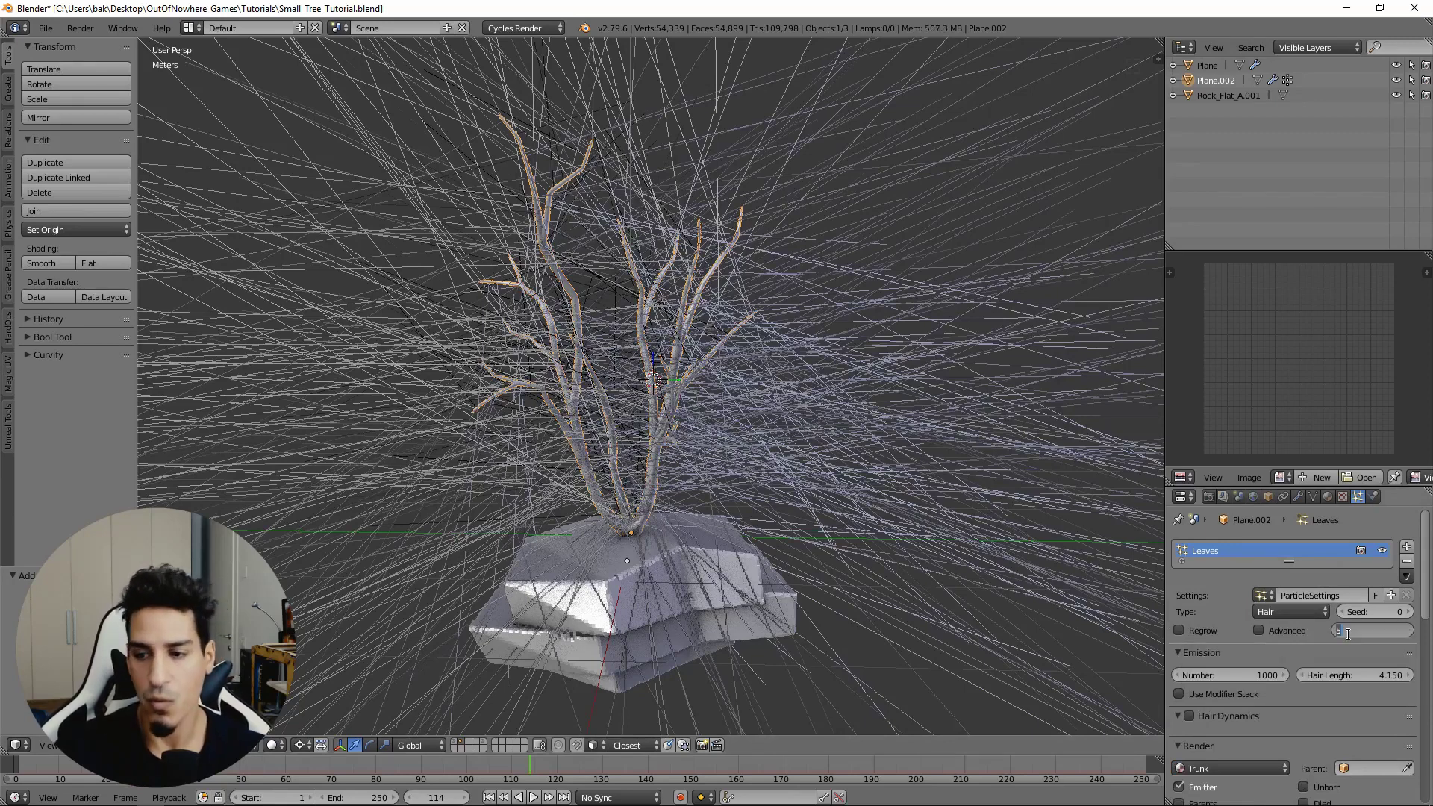
{"action": "key", "text": "Return"}
{"action": "left_click", "coordinate": [1323, 675]}
{"action": "type", "text": "1"}
{"action": "key", "text": "Return"}
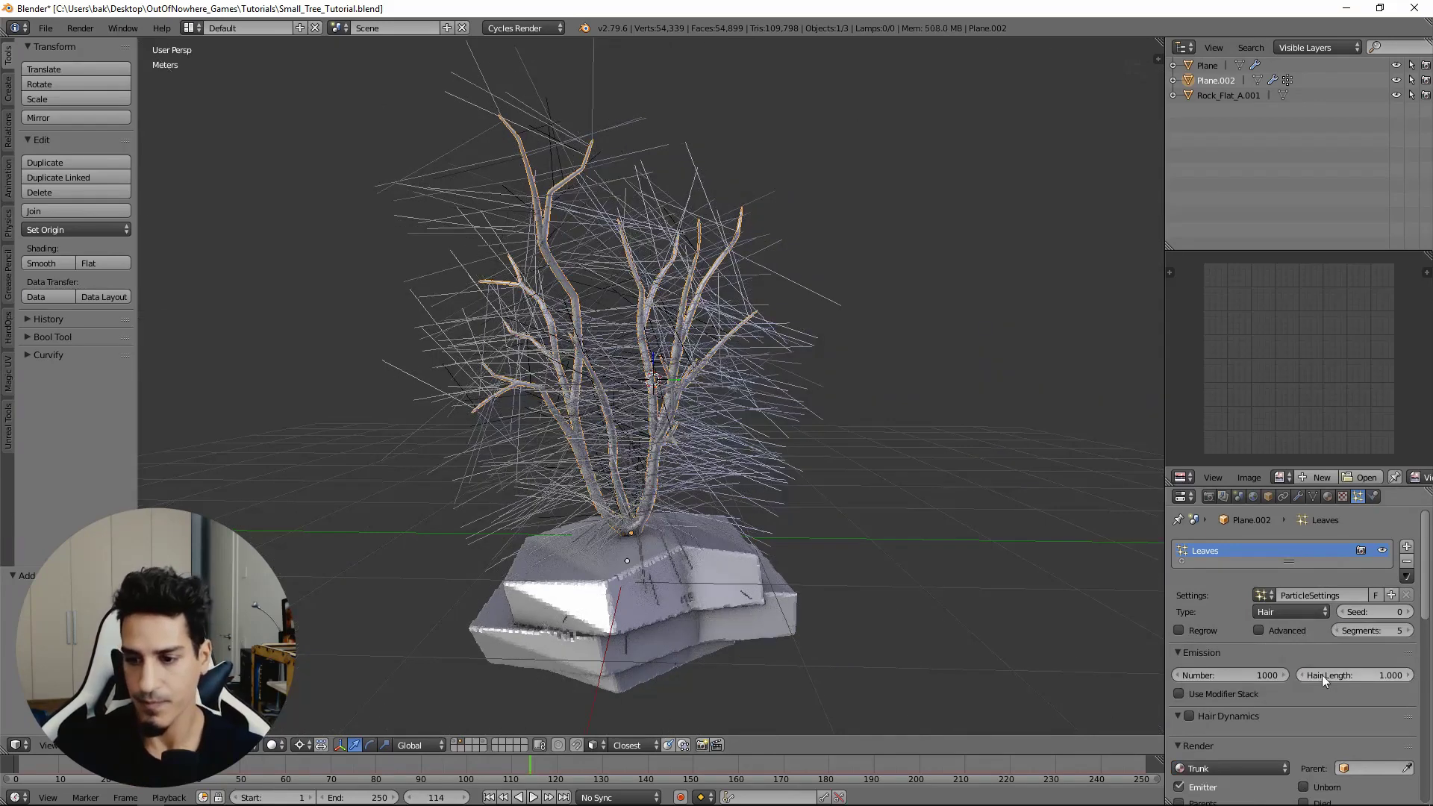
{"action": "left_click", "coordinate": [1227, 675]}
{"action": "type", "text": "200"}
{"action": "key", "text": "Return"}
Step: Assign the Density vertex group to control the density of the Leaves particles
{"action": "scroll", "coordinate": [1242, 660], "scroll_direction": "down", "scroll_amount": 10}
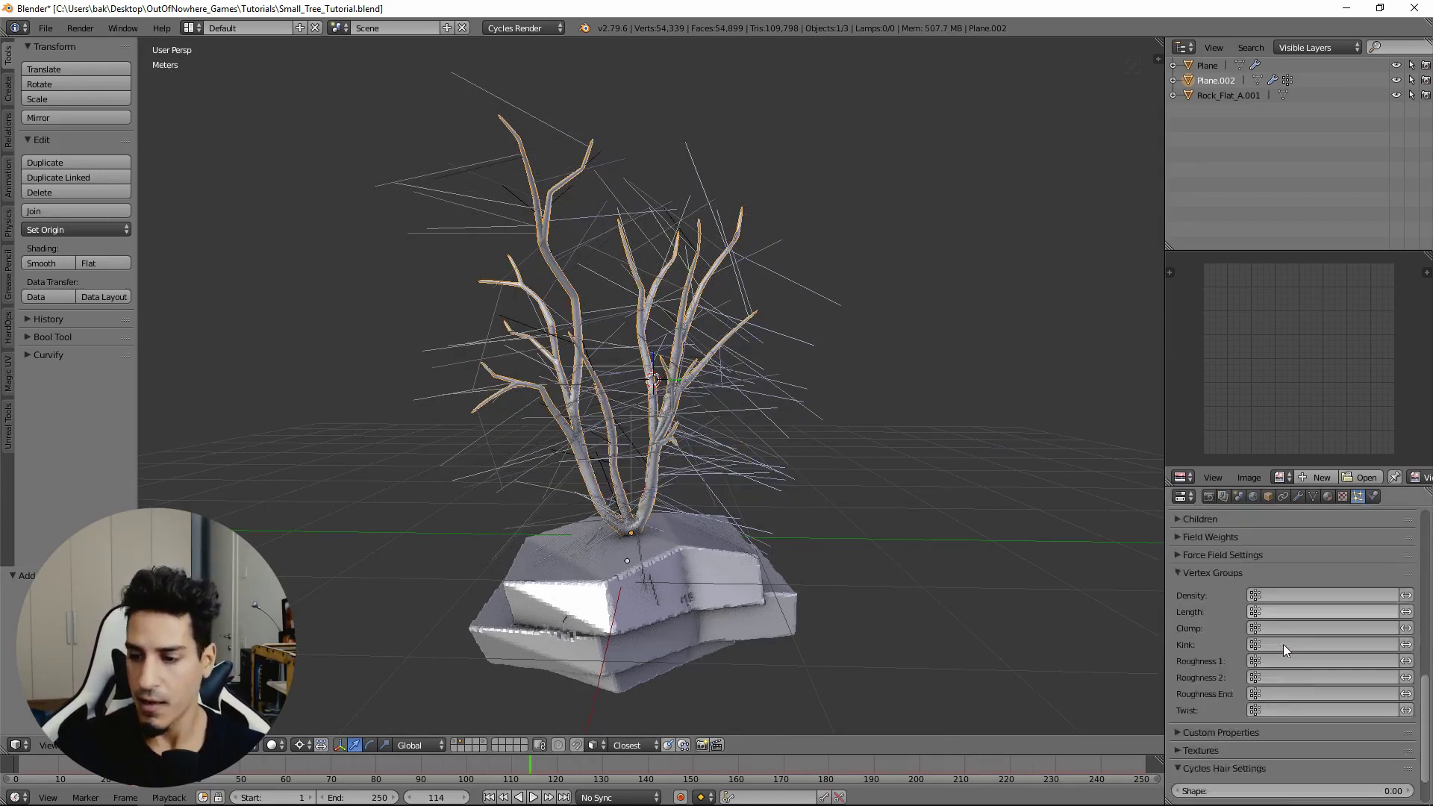
{"action": "scroll", "coordinate": [1283, 644], "scroll_direction": "down", "scroll_amount": 2}
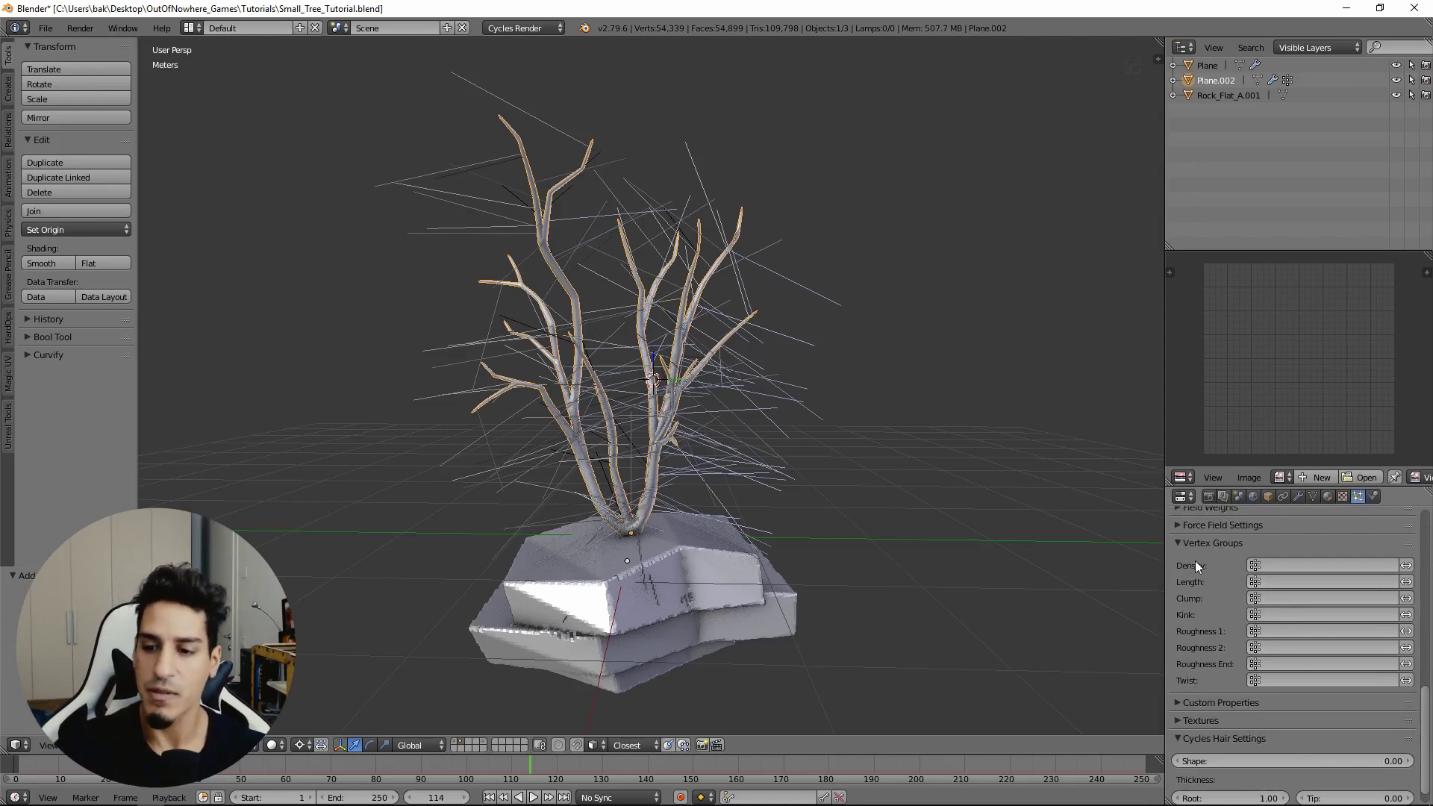
{"action": "left_click", "coordinate": [1284, 565]}
{"action": "left_click", "coordinate": [1272, 588]}
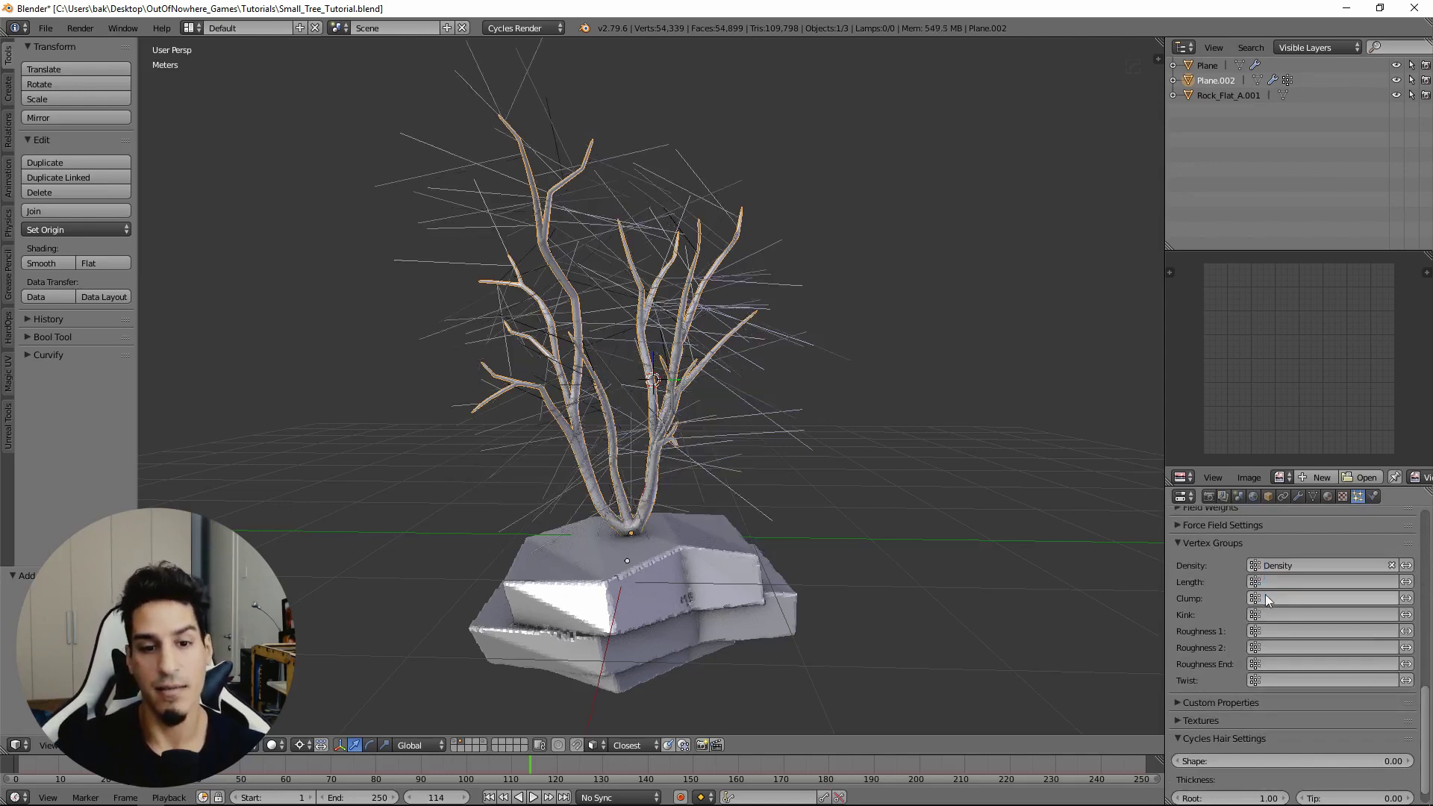
Step: Apply the tree's Subsurf modifier so only the particle system remains in its modifier stack
{"action": "scroll", "coordinate": [826, 456], "scroll_direction": "up", "scroll_amount": 2}
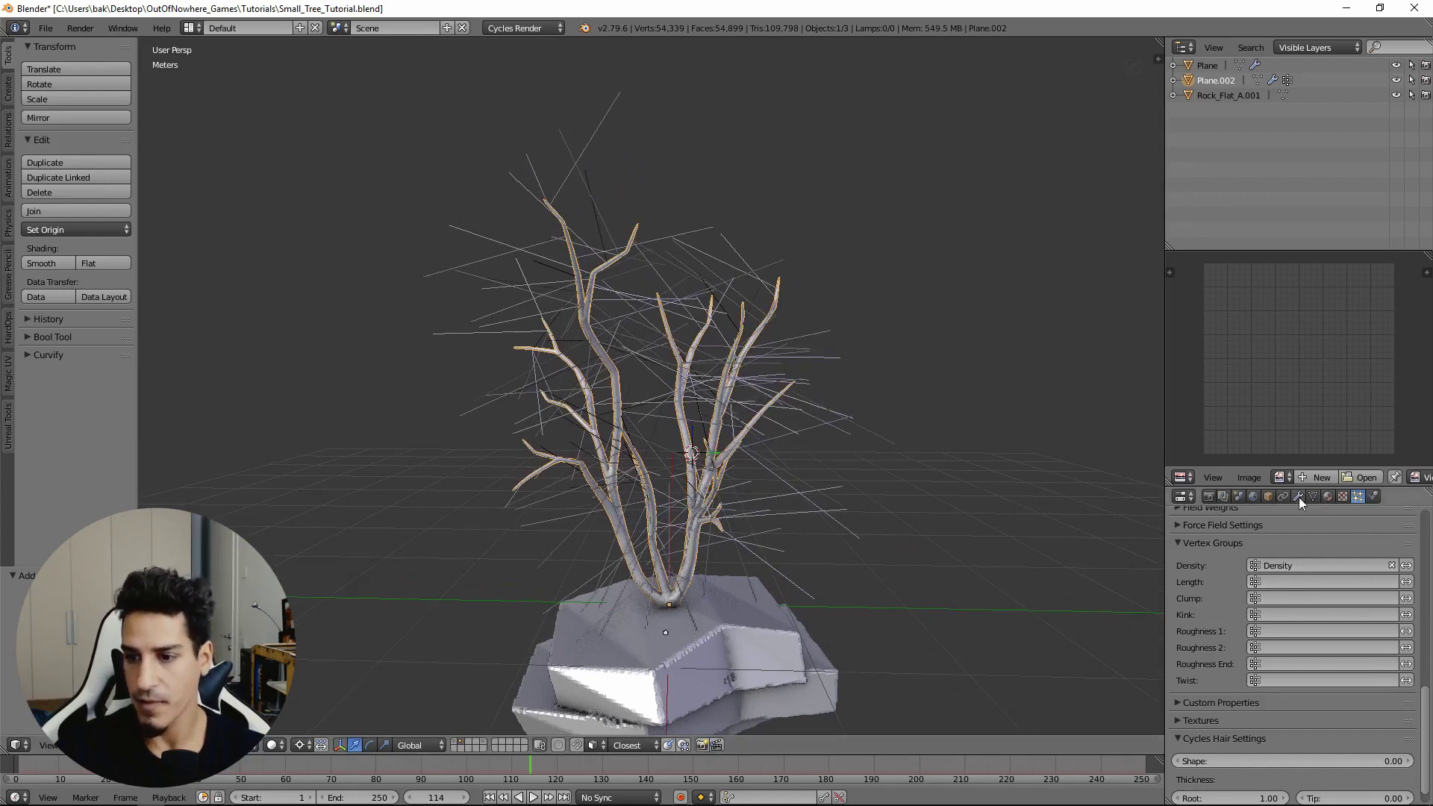
{"action": "scroll", "coordinate": [1299, 523], "scroll_direction": "up", "scroll_amount": 15}
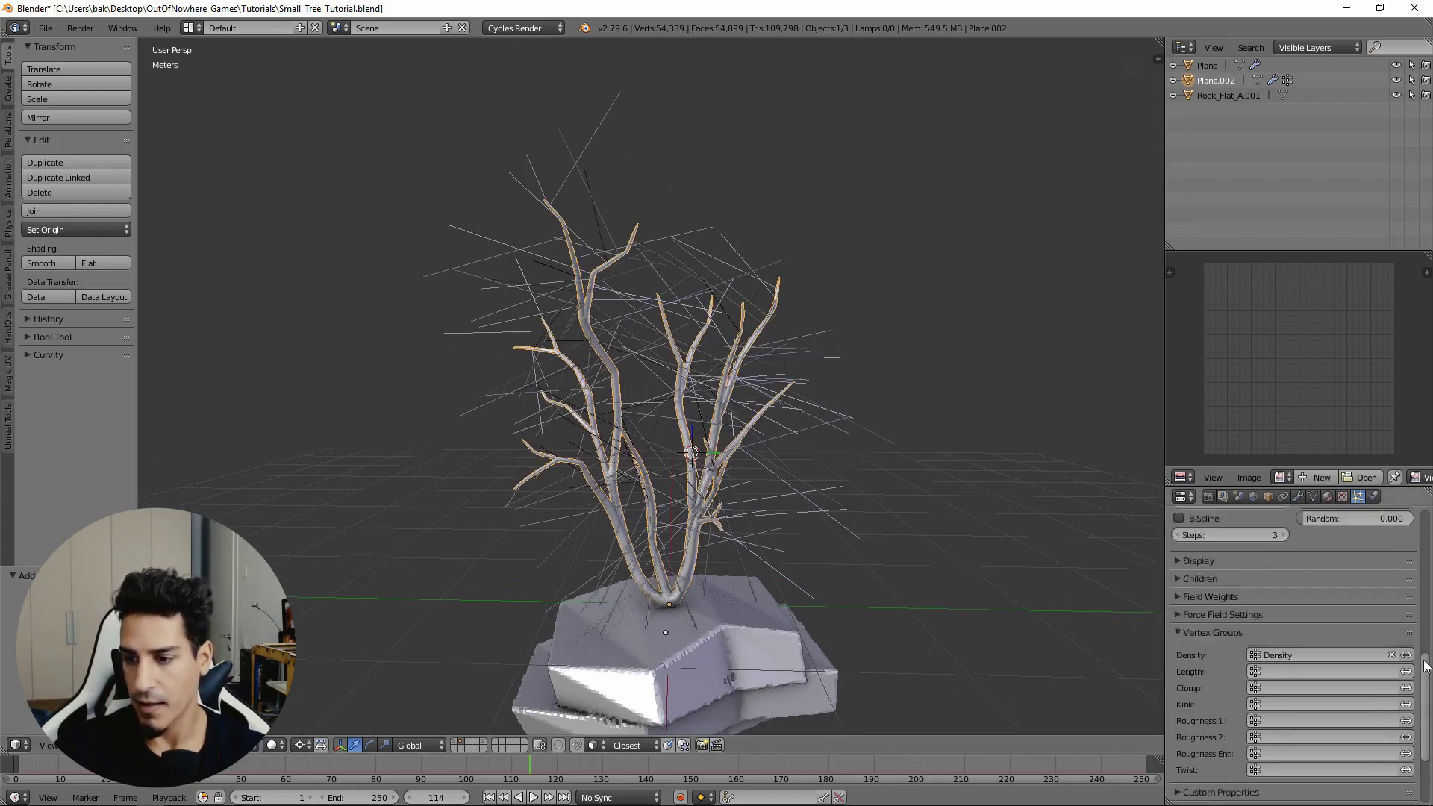
{"action": "left_click", "coordinate": [1298, 496]}
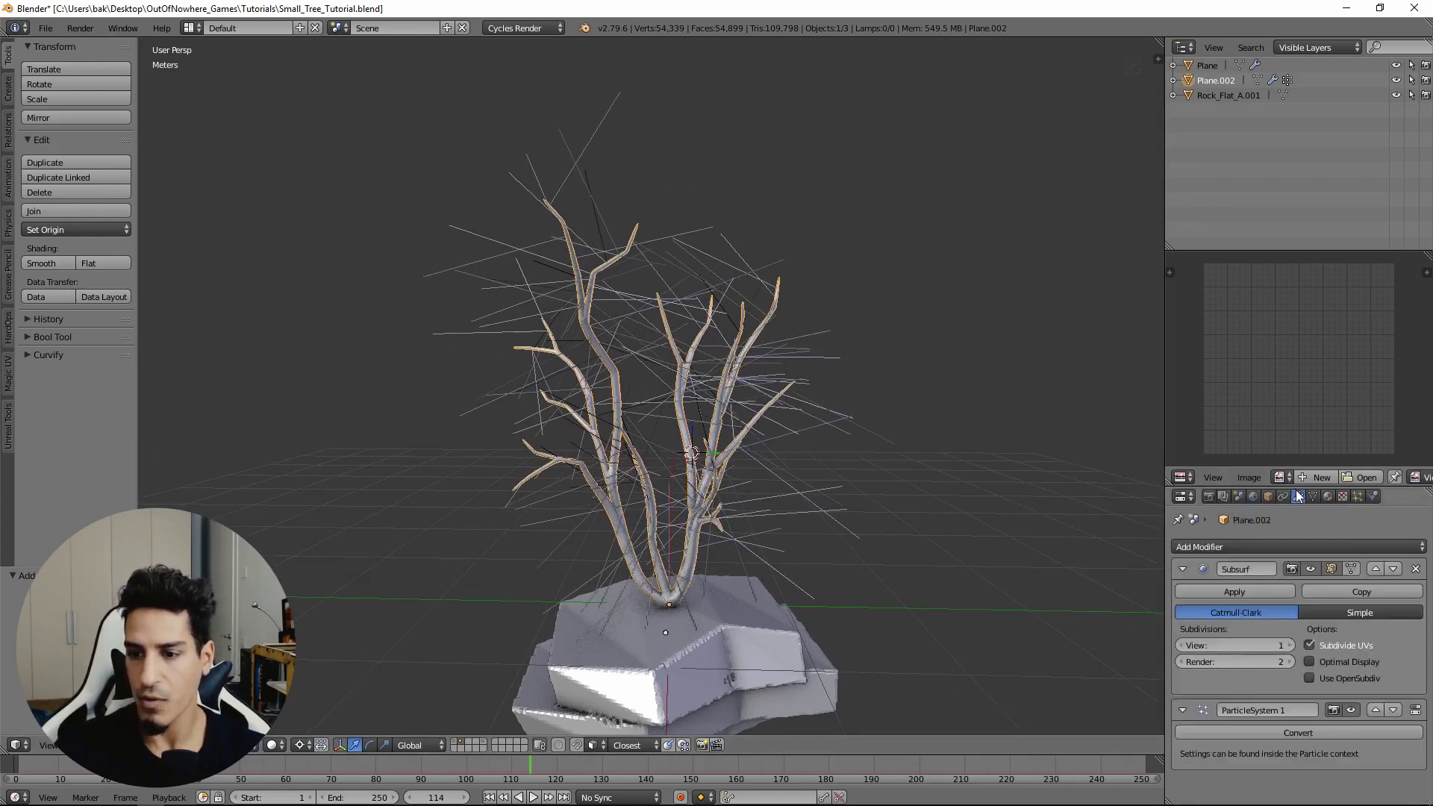
{"action": "left_click", "coordinate": [1208, 588]}
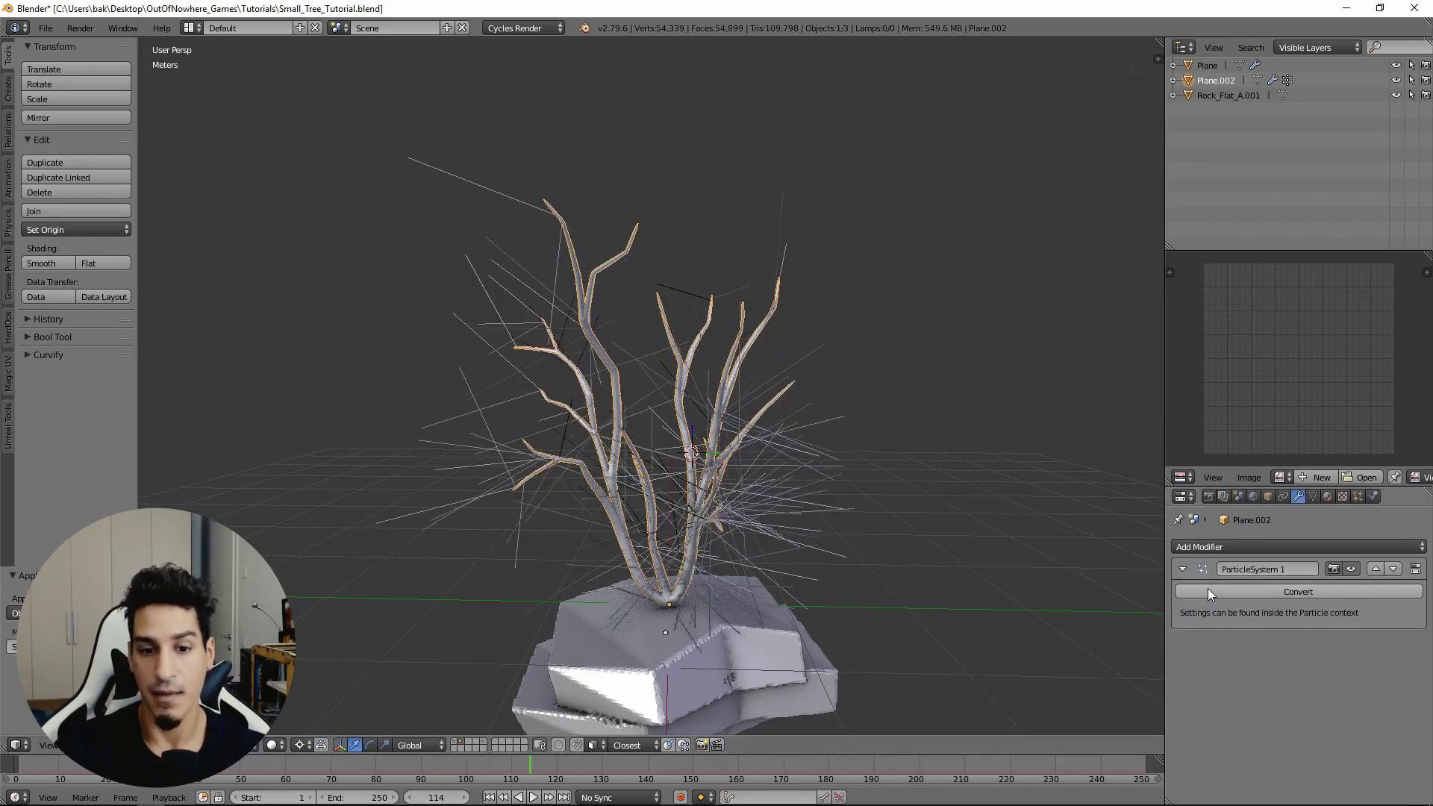
Step: Enable Hair Dynamics for the Leaves particle system
{"action": "left_click", "coordinate": [1359, 497]}
{"action": "scroll", "coordinate": [1429, 572], "scroll_direction": "down", "scroll_amount": 4}
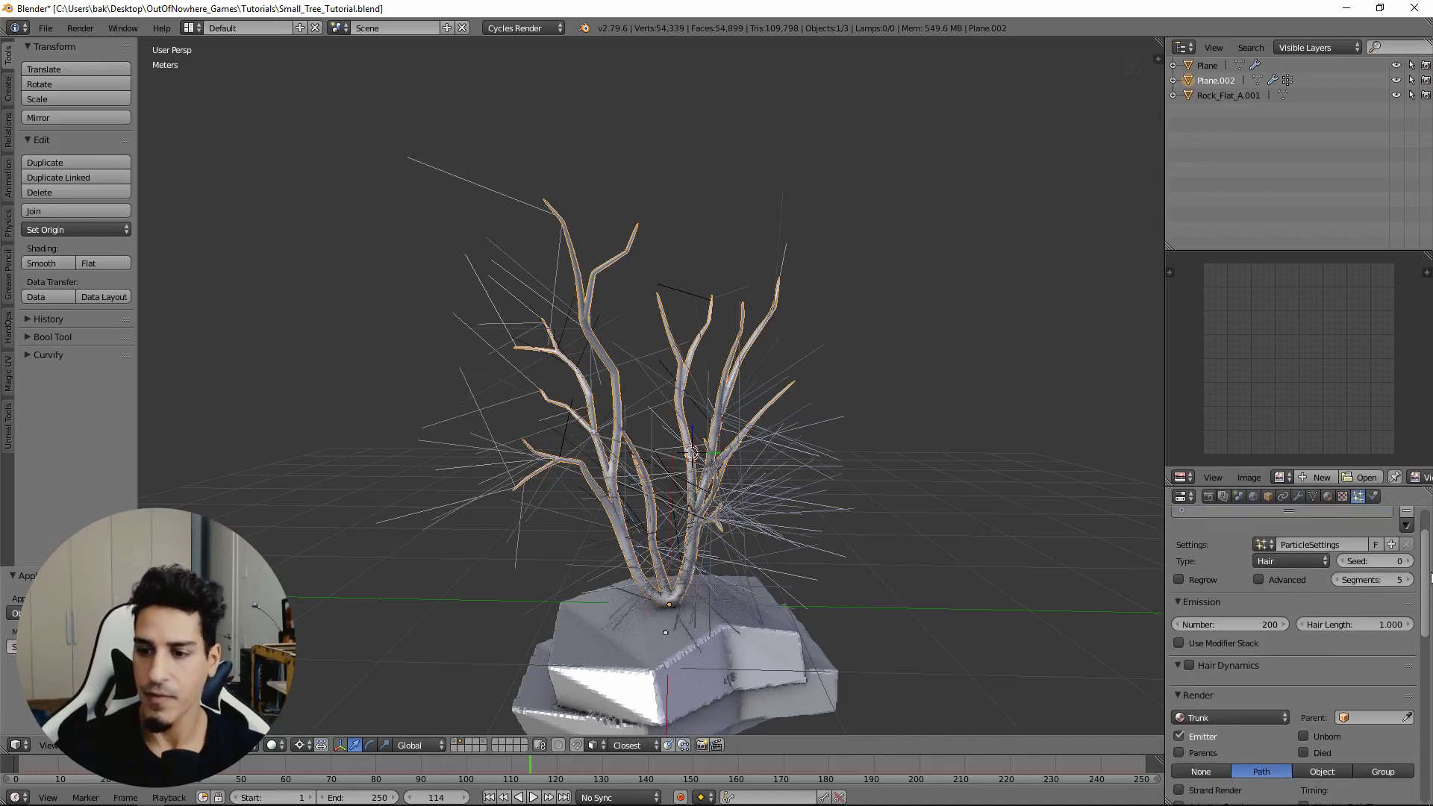
{"action": "left_click_drag", "start_coordinate": [1431, 577], "coordinate": [1426, 629]}
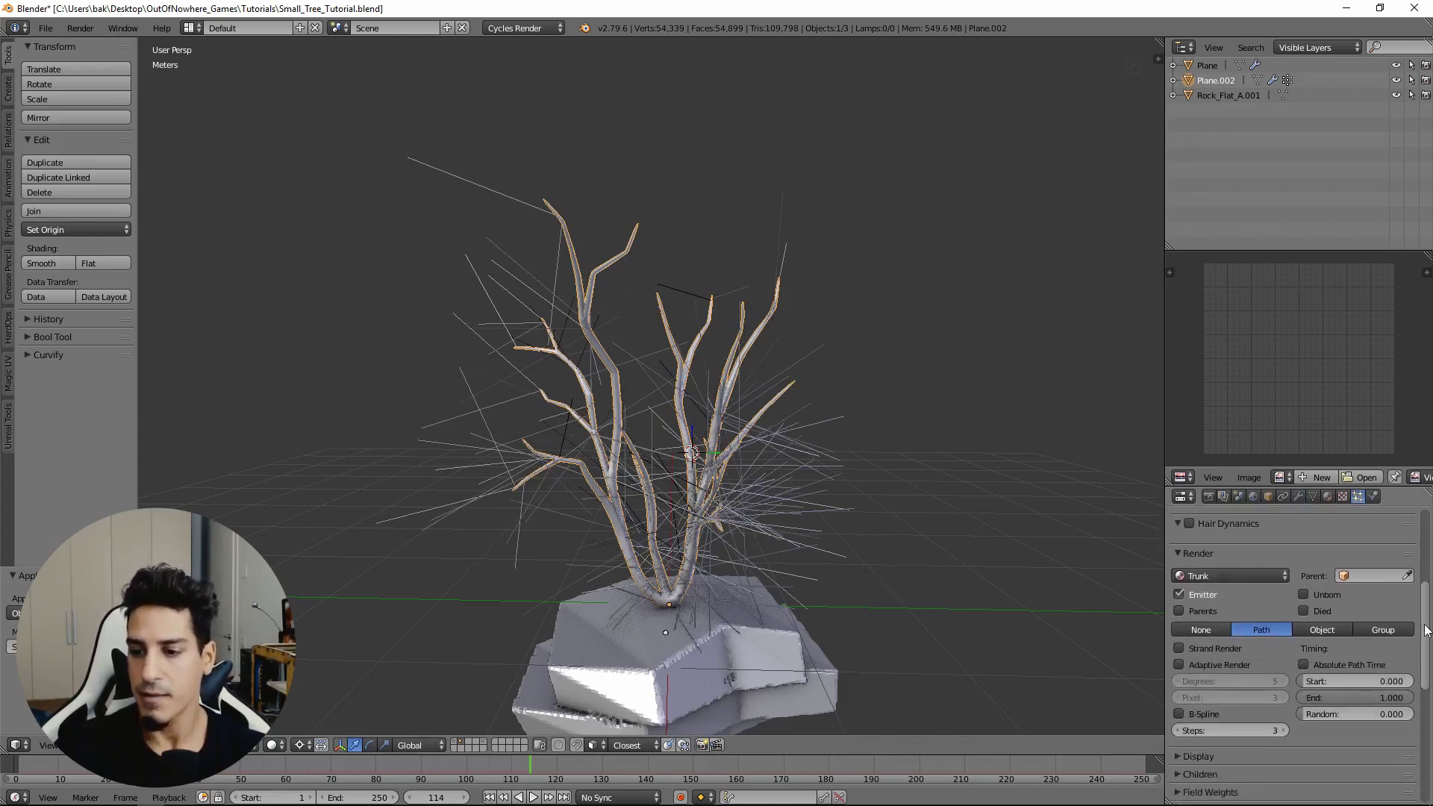
{"action": "scroll", "coordinate": [1426, 629], "scroll_direction": "up", "scroll_amount": 5}
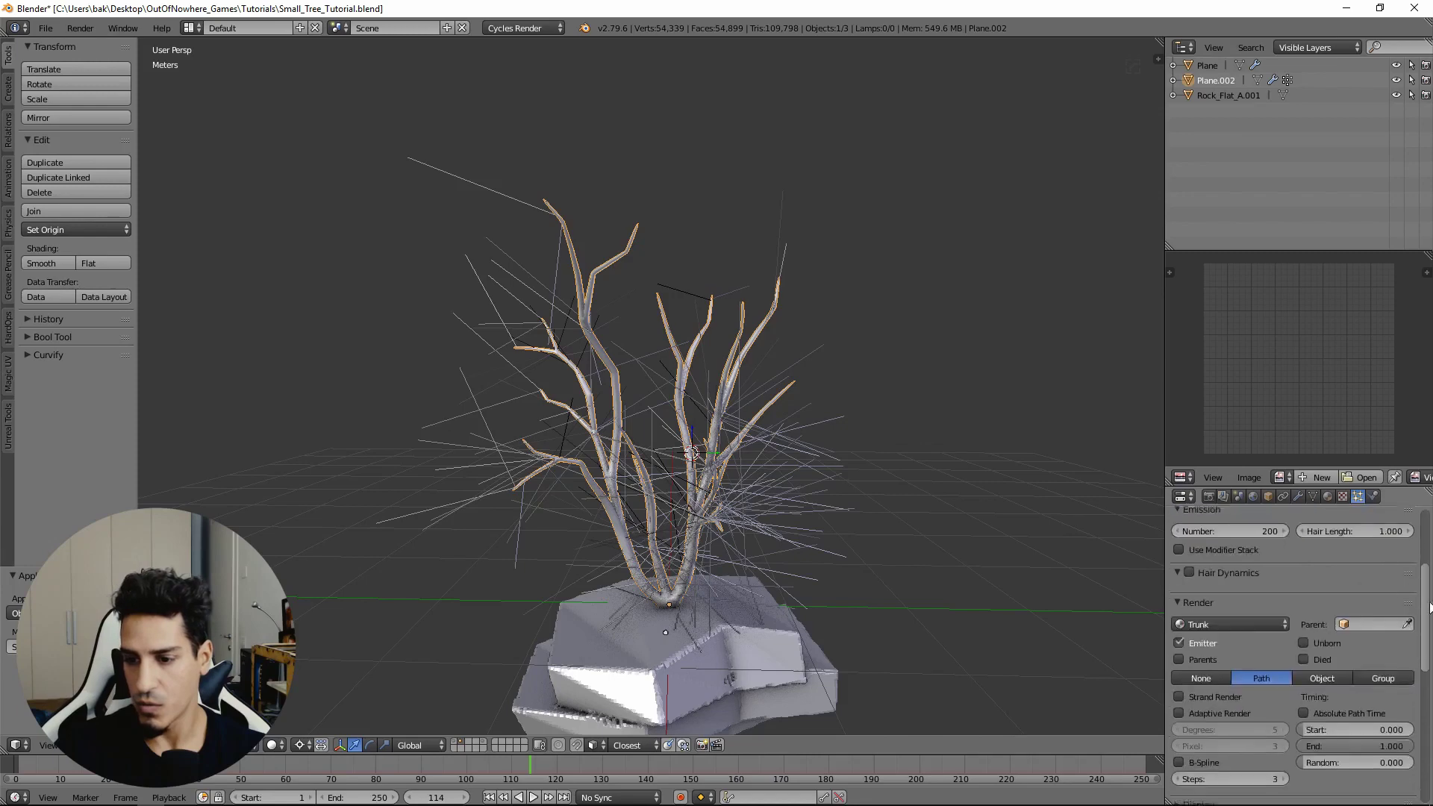
{"action": "left_click", "coordinate": [1190, 639]}
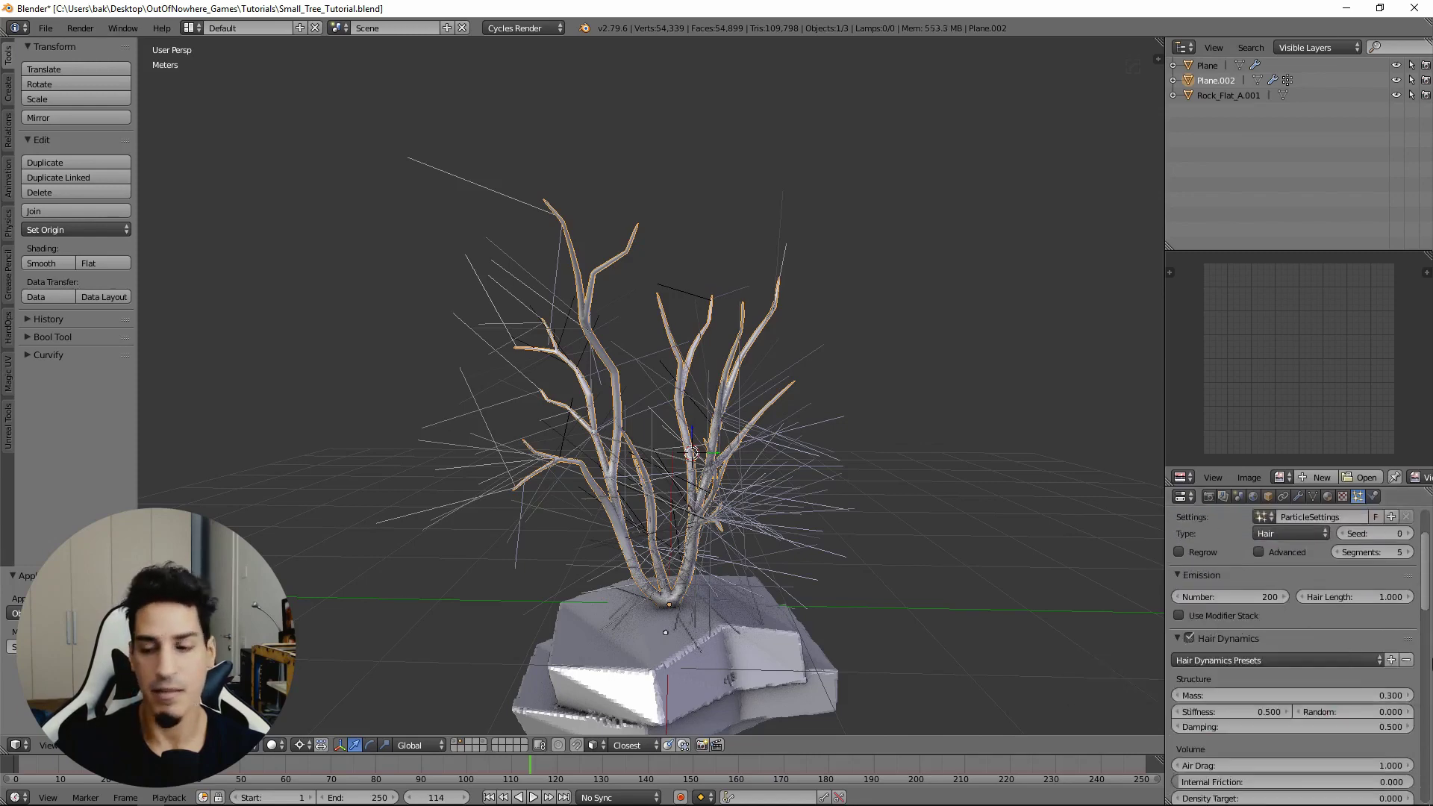
{"action": "scroll", "coordinate": [1429, 581], "scroll_direction": "down", "scroll_amount": 15}
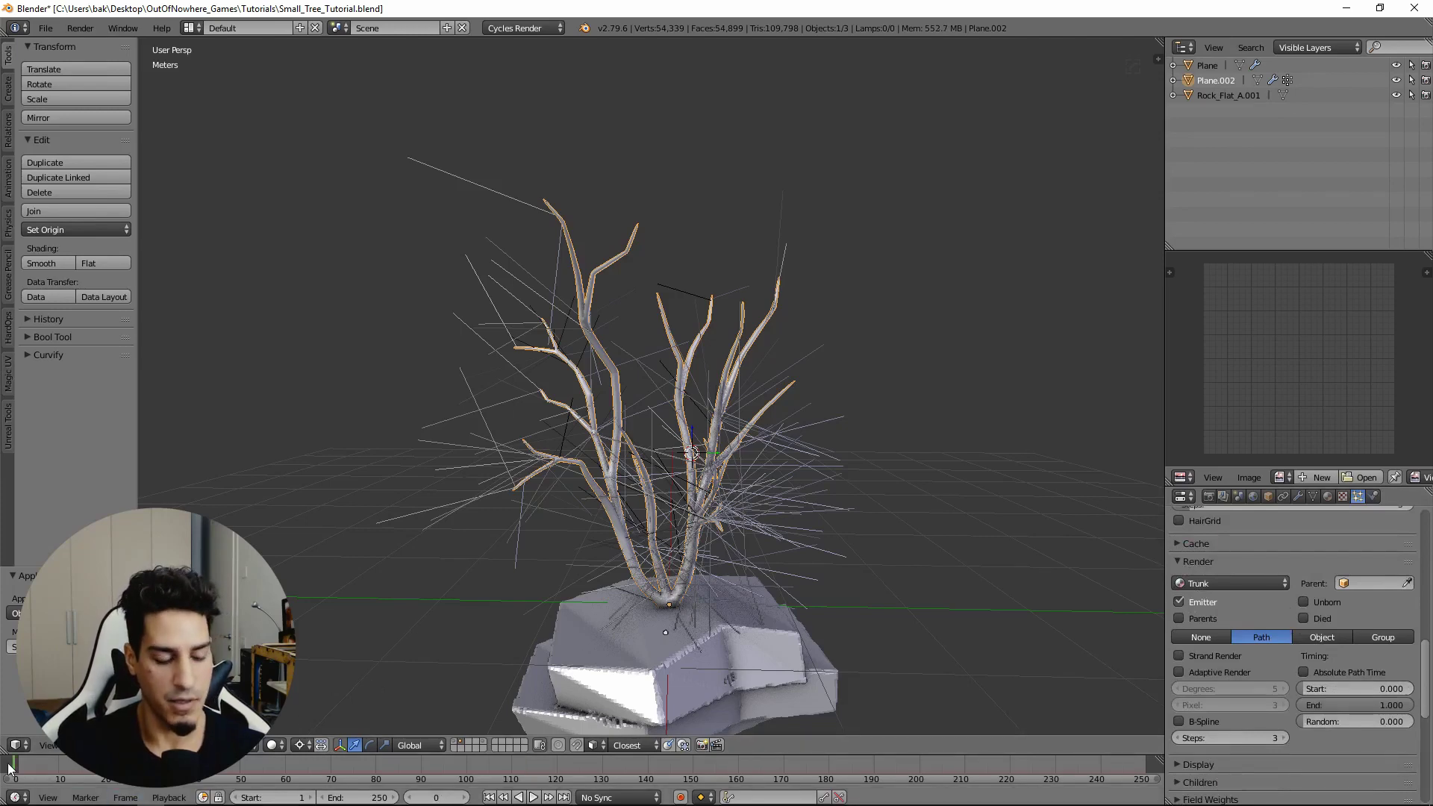
Step: Play the hair simulation from frame 0 and stop it at frame 91 to check how the strands bend
{"action": "middle_click_drag", "start_coordinate": [551, 508], "coordinate": [577, 516]}
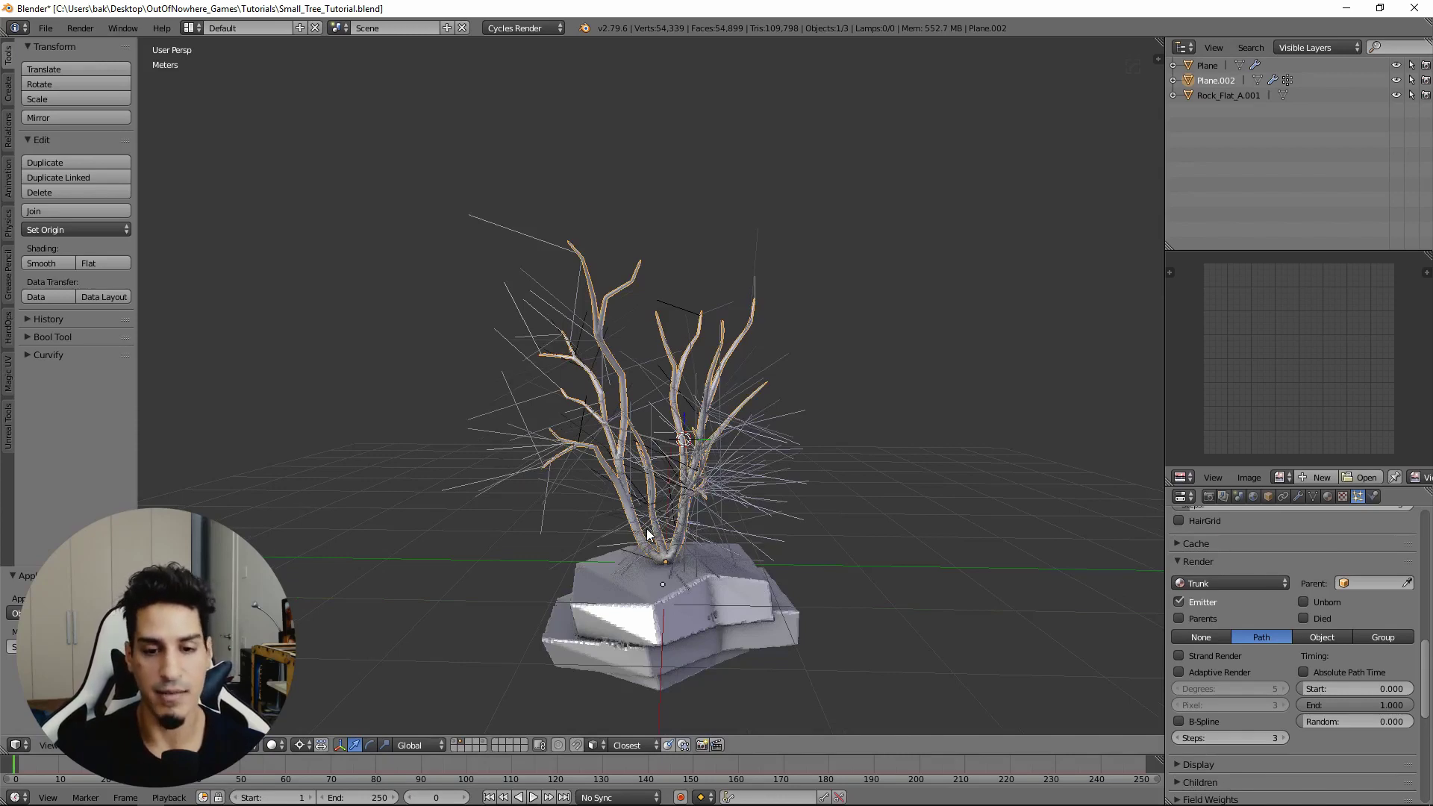
{"action": "key", "text": "alt+a"}
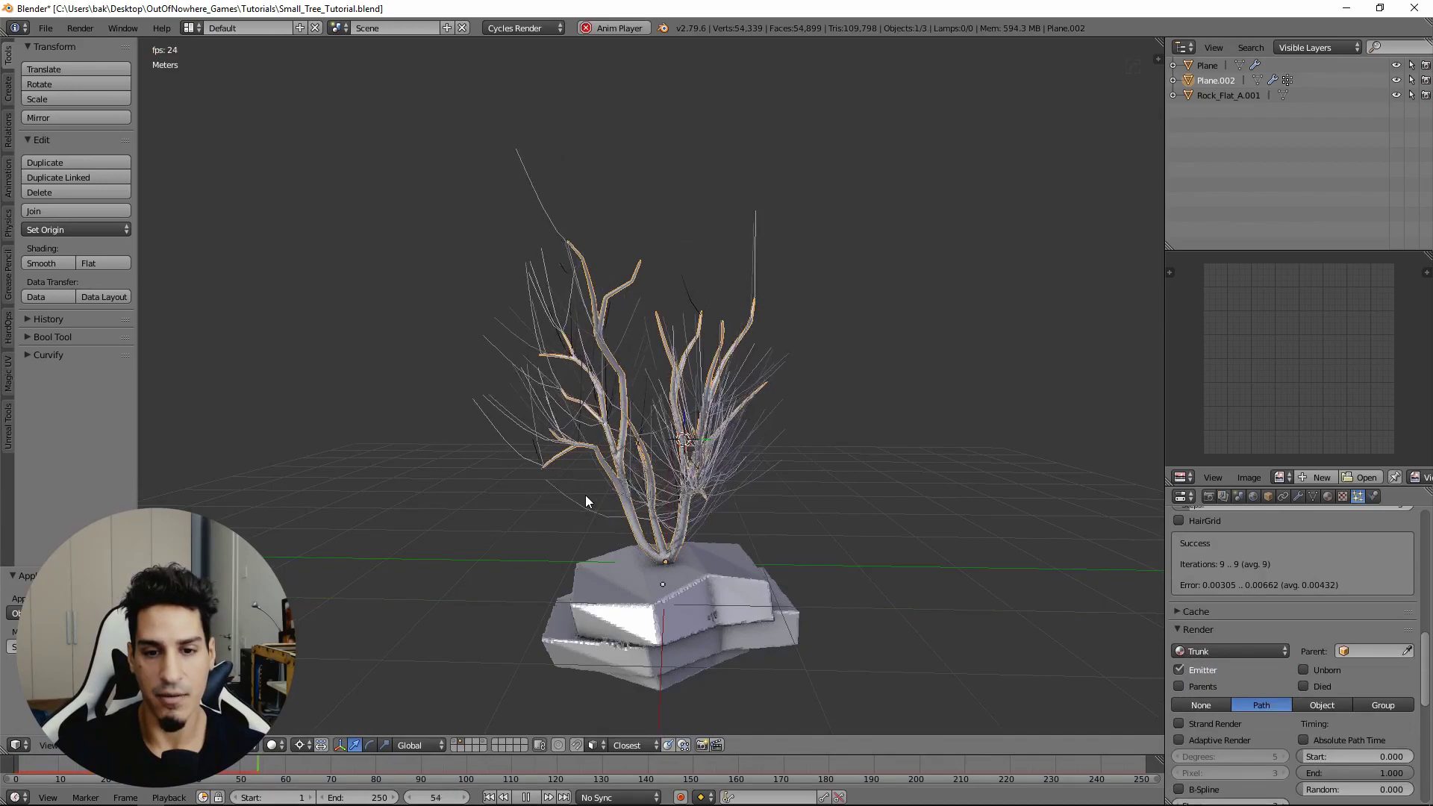
{"action": "key", "text": "alt+a"}
{"action": "mouse_move", "coordinate": [643, 481]}
{"action": "middle_mouse_down"}
{"action": "mouse_move", "coordinate": [805, 502]}
{"action": "mouse_move", "coordinate": [742, 524]}
{"action": "mouse_move", "coordinate": [647, 481]}
{"action": "mouse_move", "coordinate": [634, 499]}
{"action": "middle_mouse_up"}
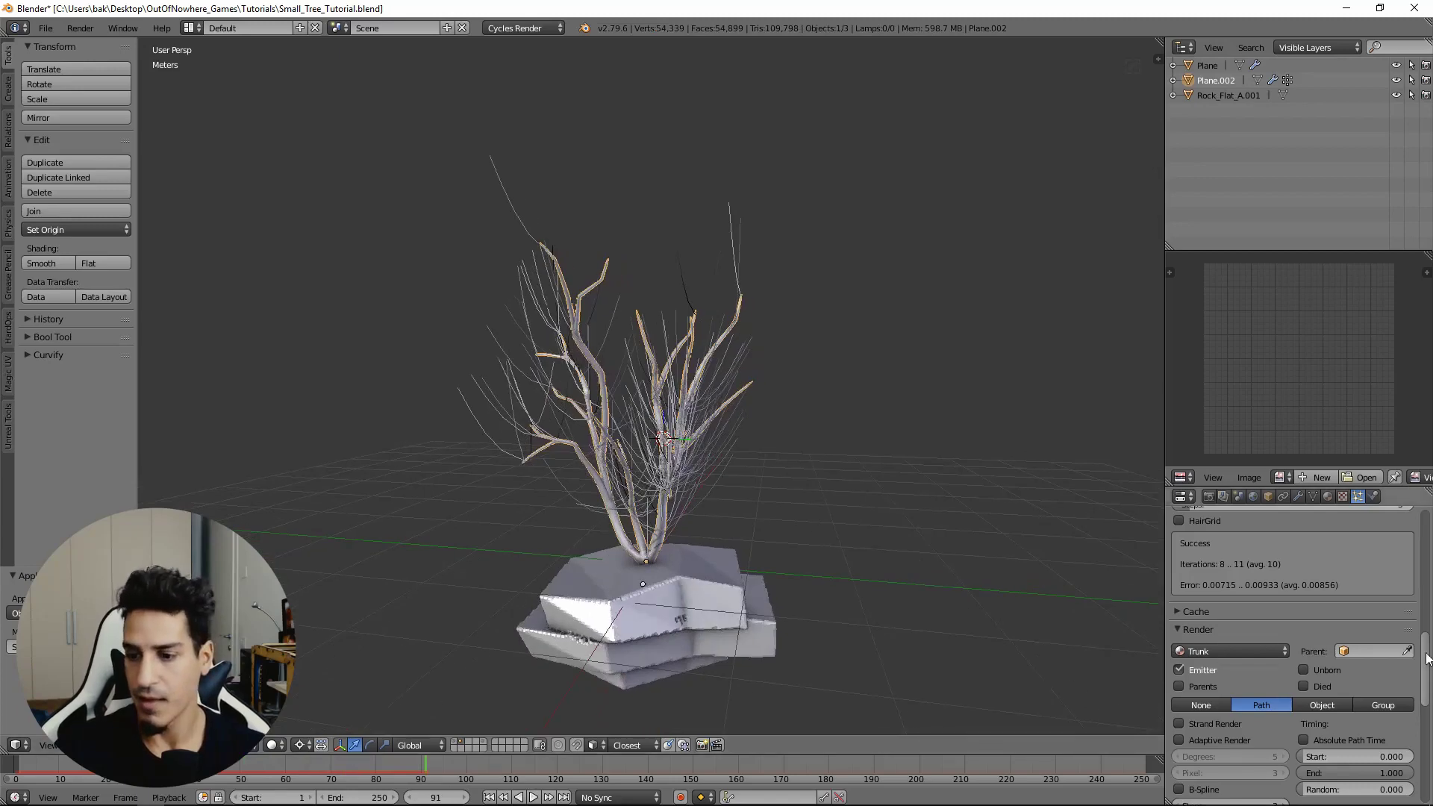
Step: Set the Leaves particle system's seed to 3
{"action": "scroll", "coordinate": [1432, 585], "scroll_direction": "up", "scroll_amount": 15}
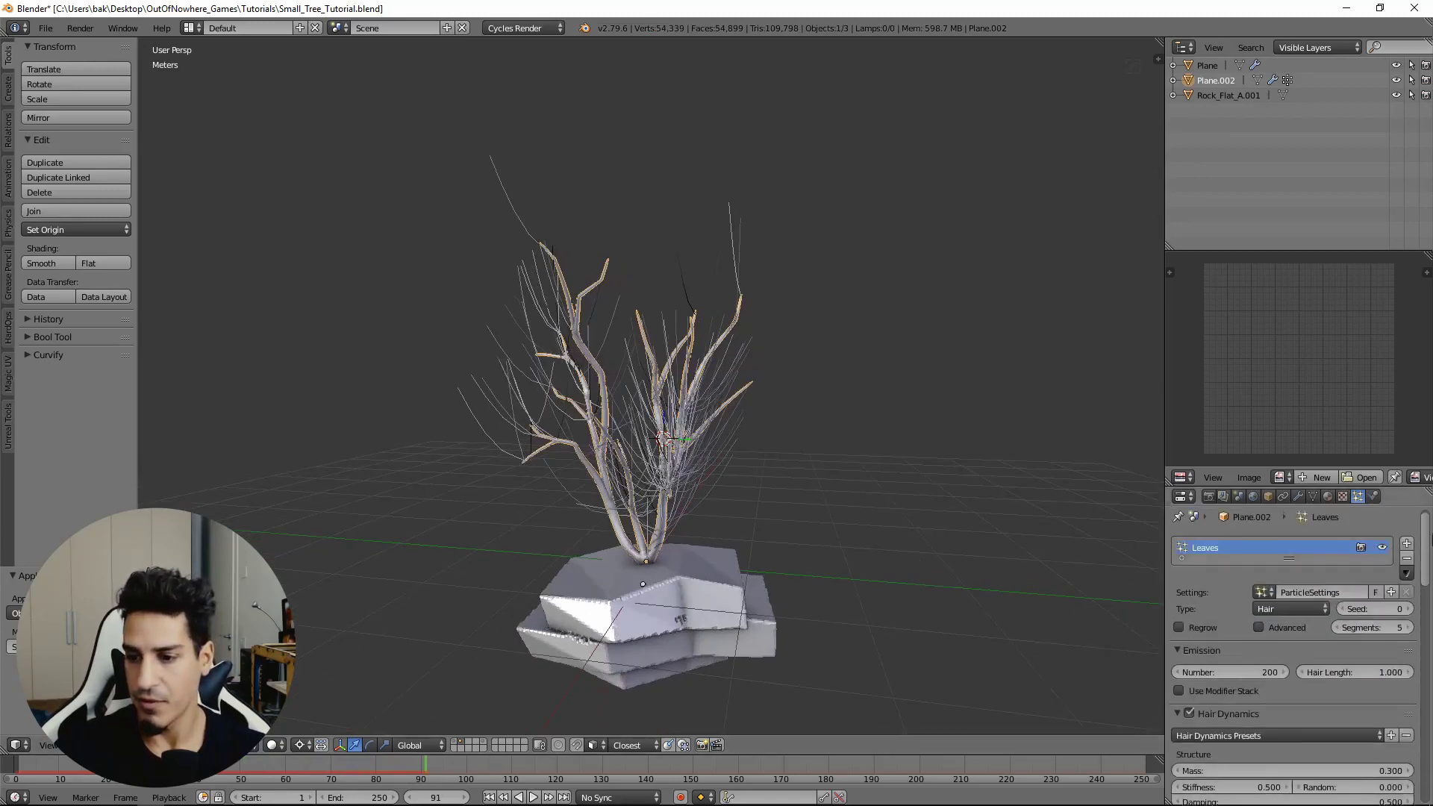
{"action": "left_click", "coordinate": [1410, 613]}
{"action": "left_click", "coordinate": [1410, 612]}
{"action": "left_click", "coordinate": [1410, 612]}
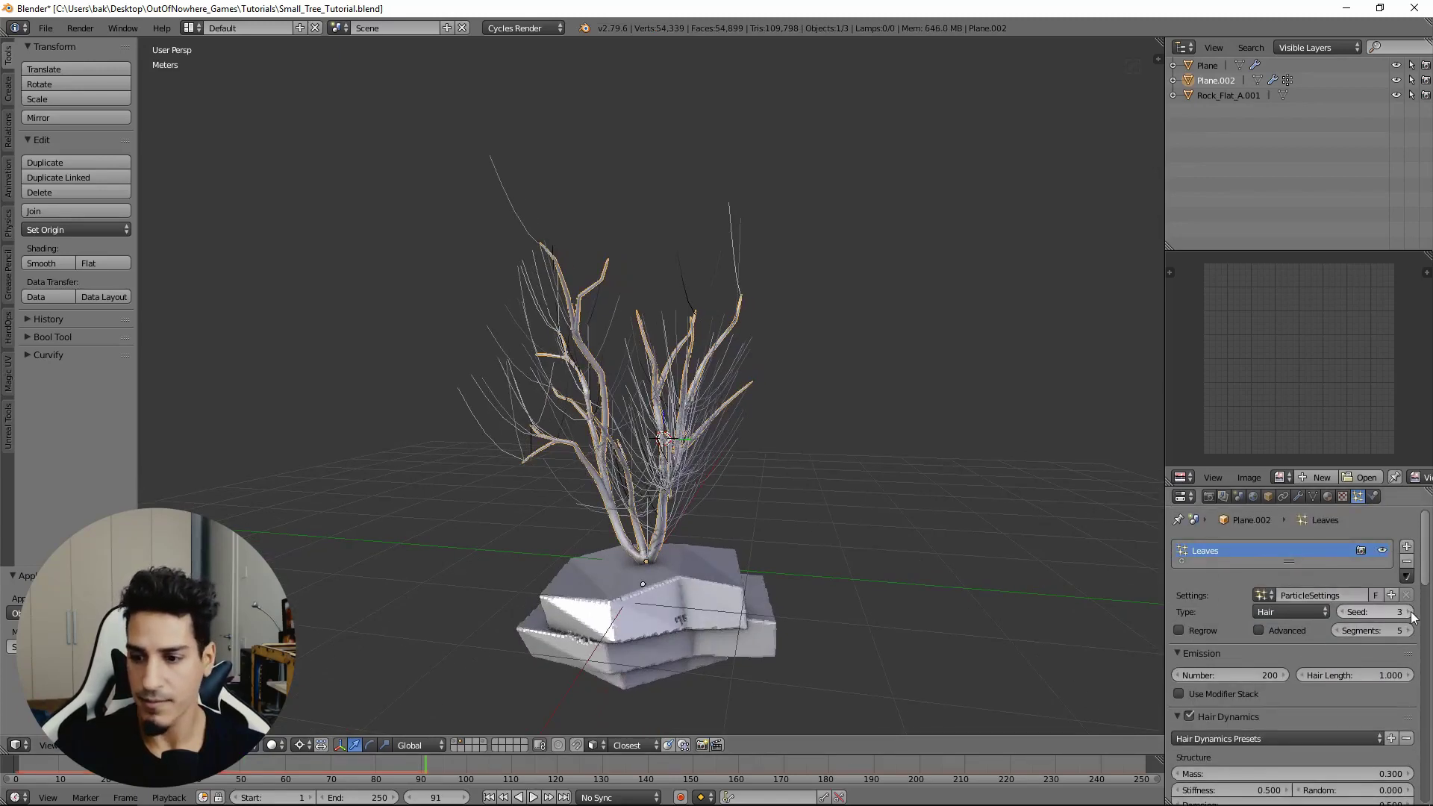
Step: Enable the Advanced hair settings and set the face emission distribution to Random
{"action": "left_click", "coordinate": [1269, 629]}
{"action": "scroll", "coordinate": [1296, 665], "scroll_direction": "down", "scroll_amount": 1}
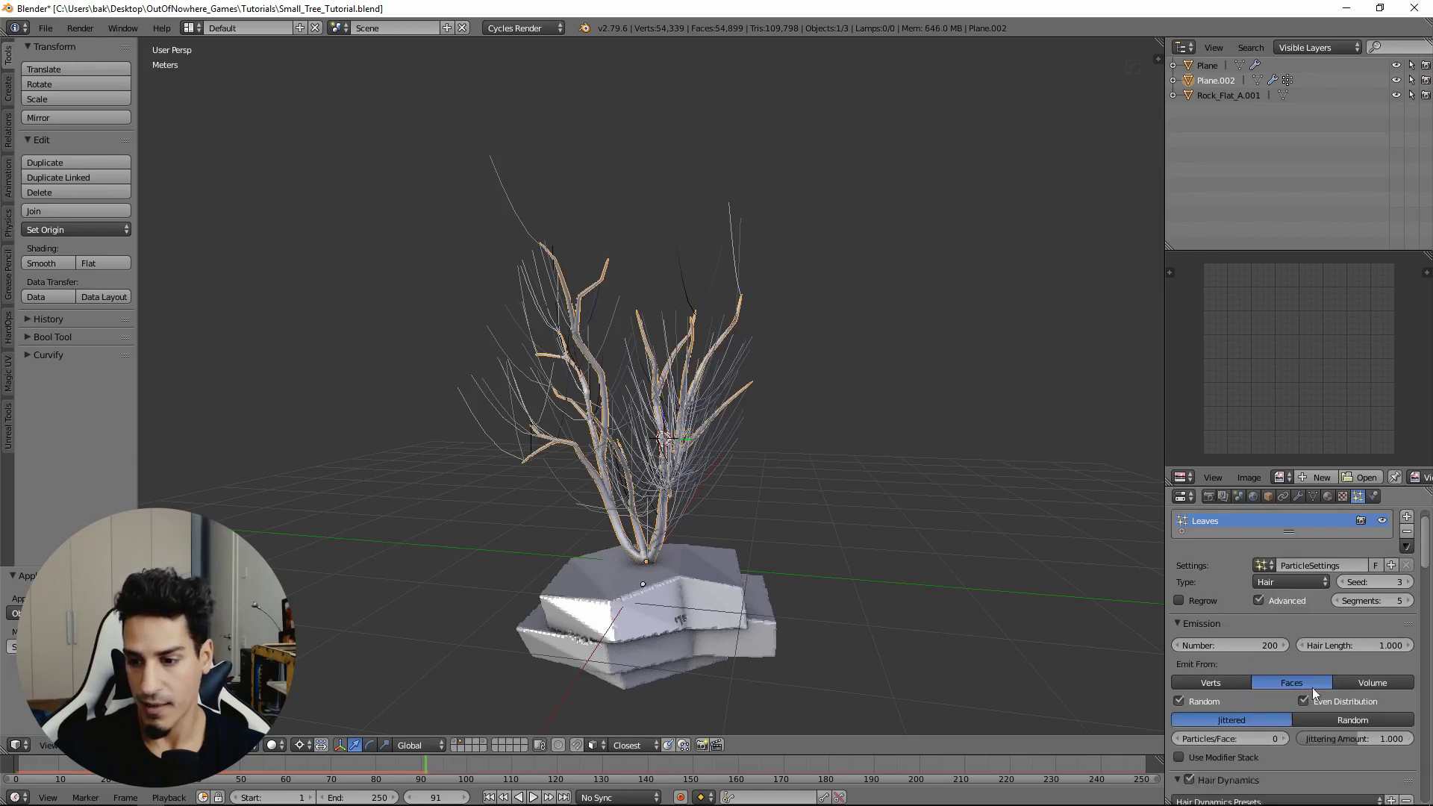
{"action": "scroll", "coordinate": [1322, 672], "scroll_direction": "down", "scroll_amount": 3}
{"action": "left_click", "coordinate": [1337, 633]}
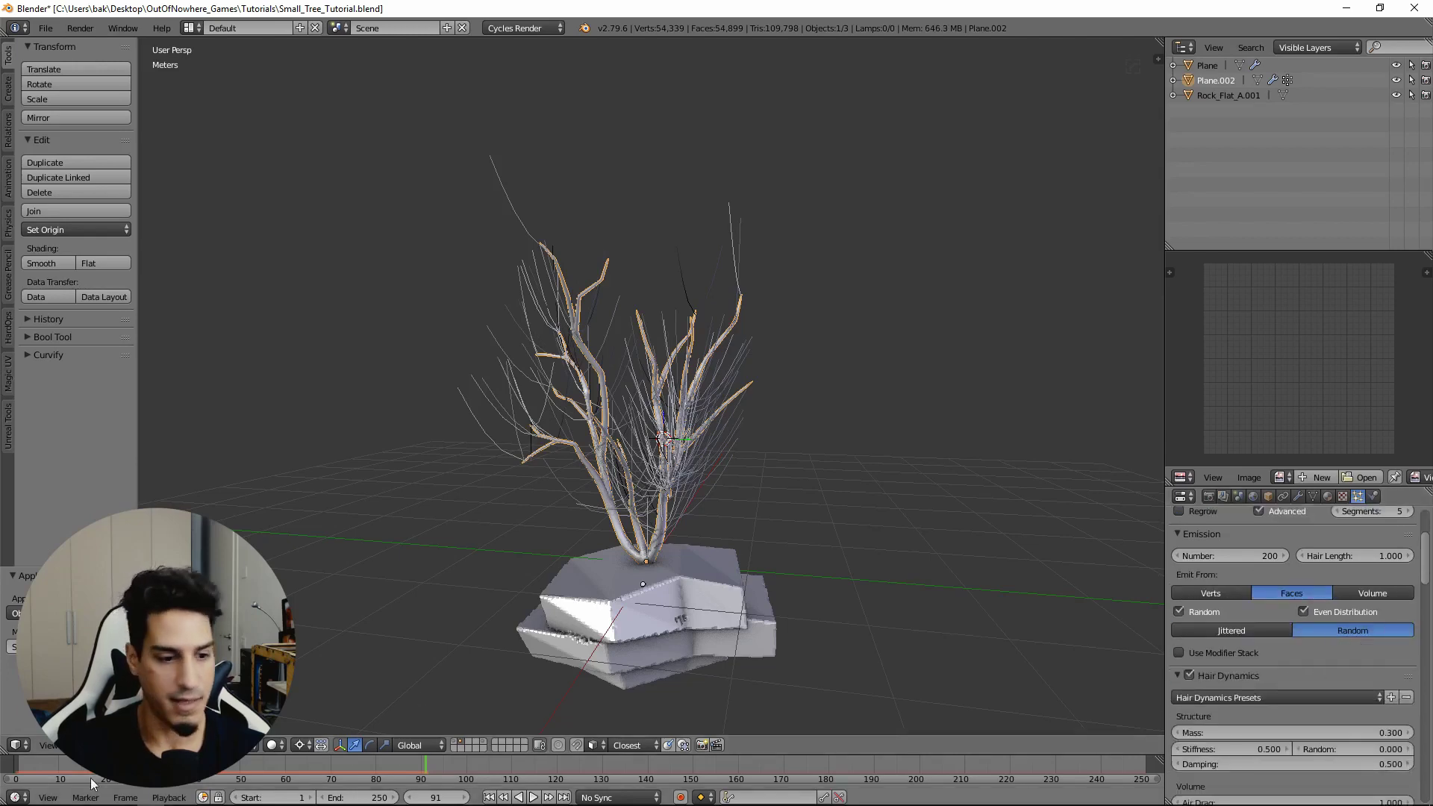
Step: Replay the hair simulation from the start of the timeline, try Regrow on and off, and stop at frame 140
{"action": "left_click", "coordinate": [11, 765]}
{"action": "key", "text": "alt+a"}
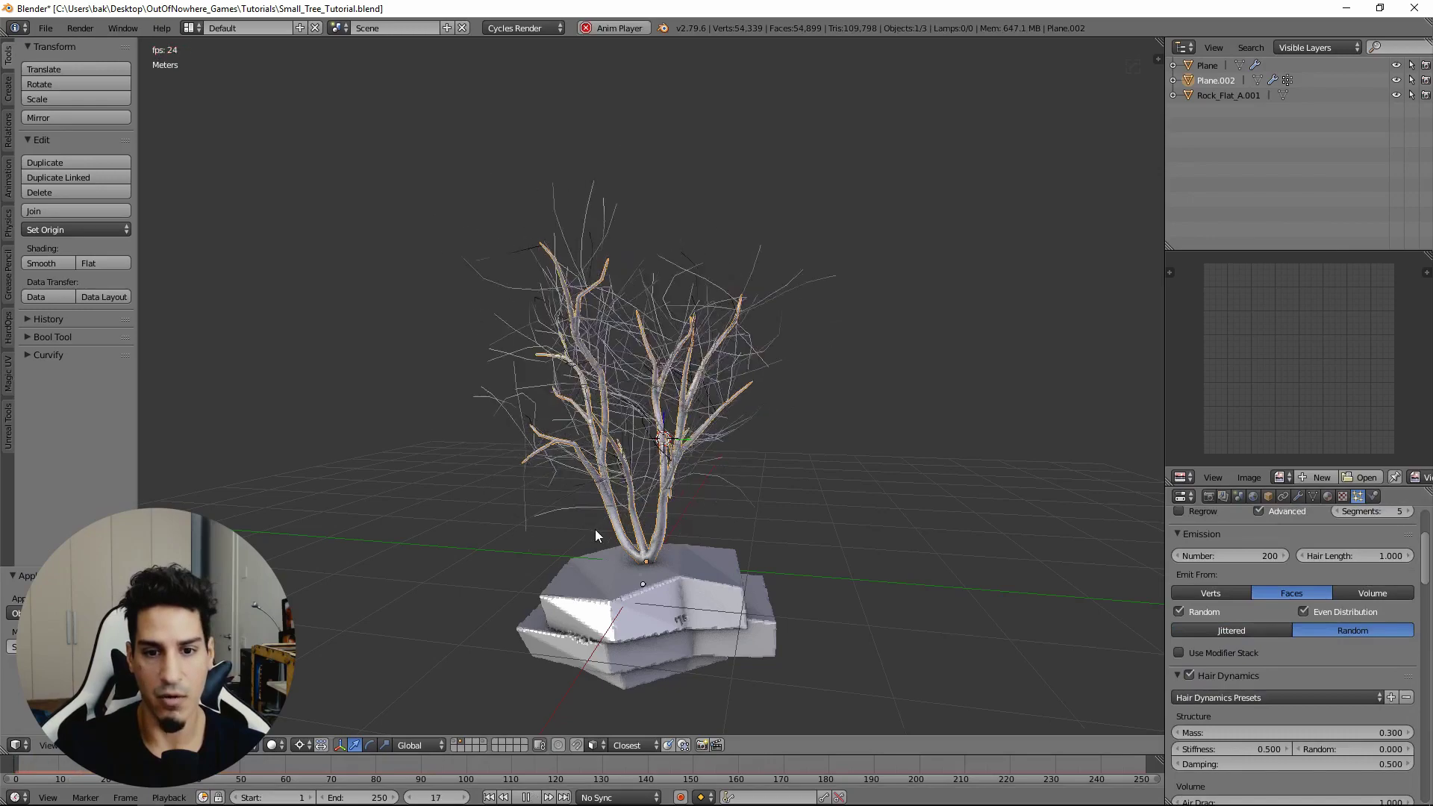
{"action": "left_click", "coordinate": [1181, 512]}
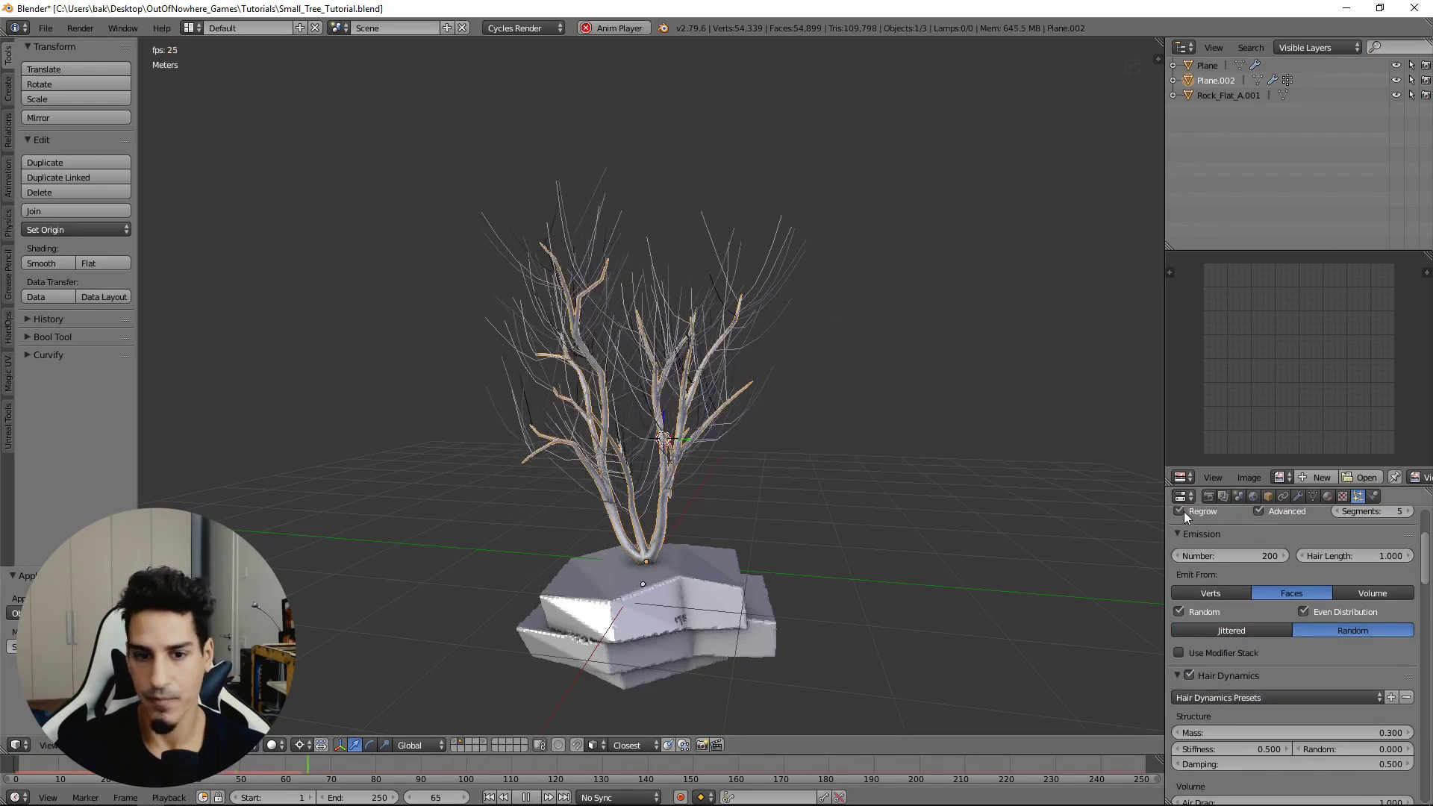
{"action": "left_click", "coordinate": [1181, 514]}
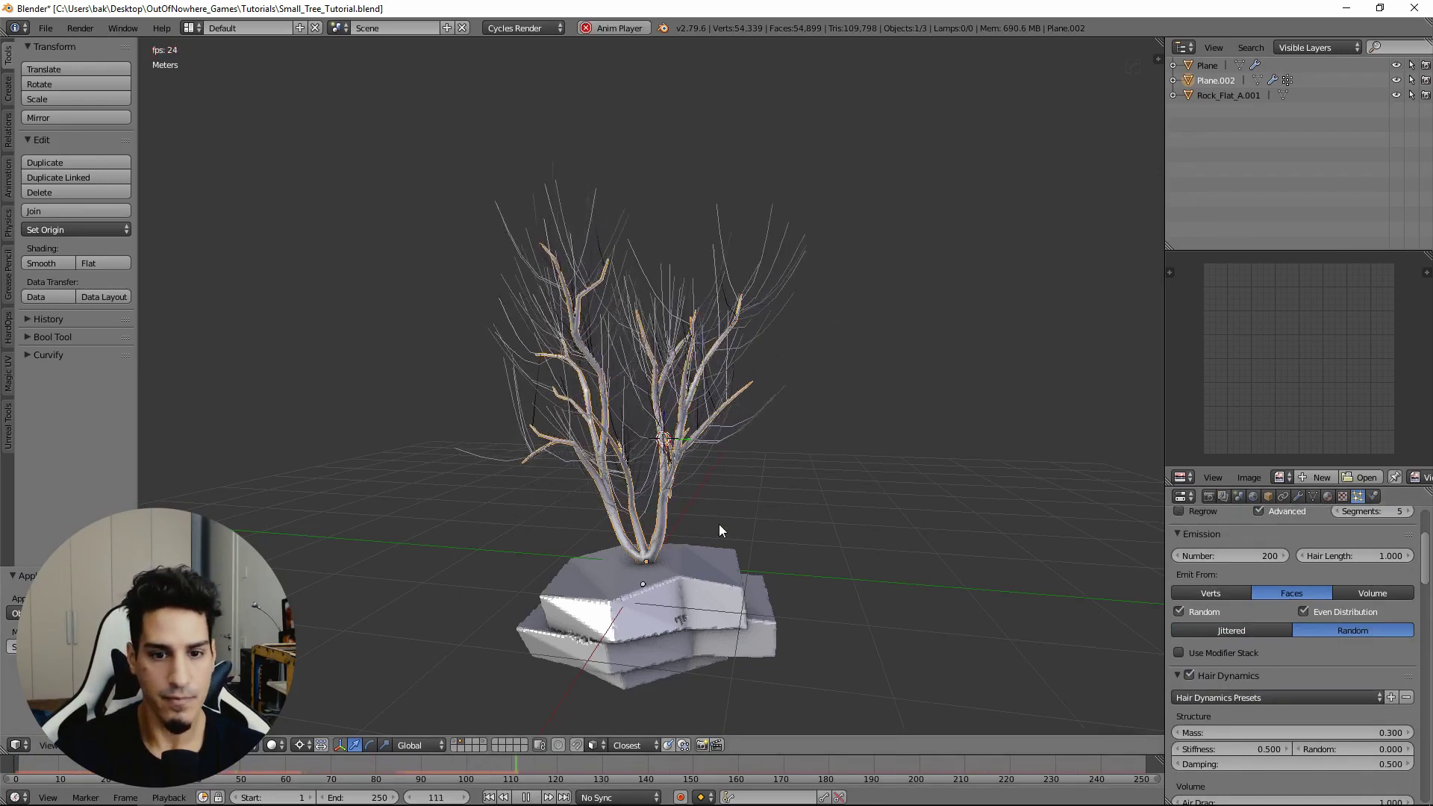
{"action": "key", "text": "alt+a"}
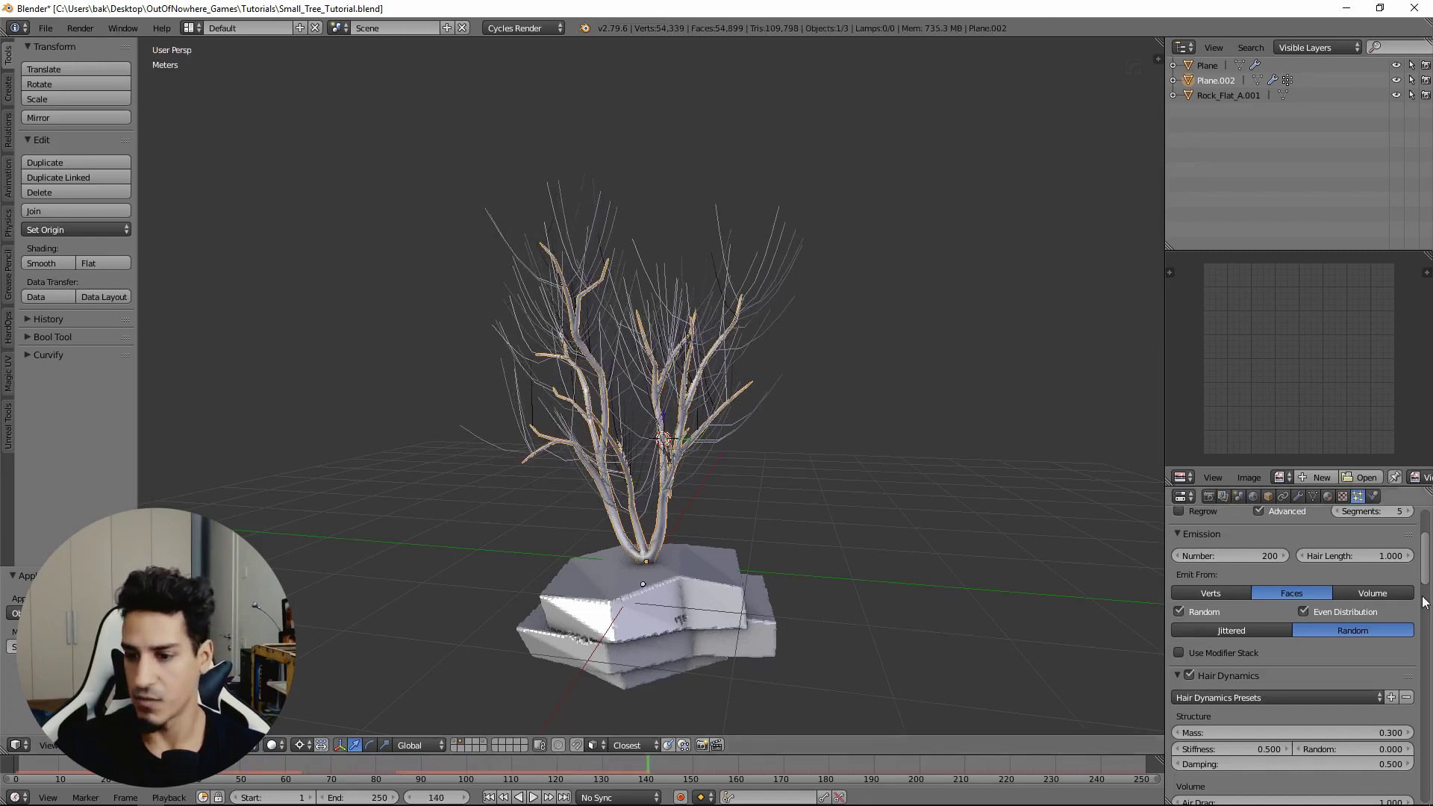
{"action": "scroll", "coordinate": [1424, 553], "scroll_direction": "up", "scroll_amount": 3}
{"action": "scroll", "coordinate": [1425, 553], "scroll_direction": "up", "scroll_amount": 1}
{"action": "middle_click_drag", "start_coordinate": [635, 523], "coordinate": [729, 539]}
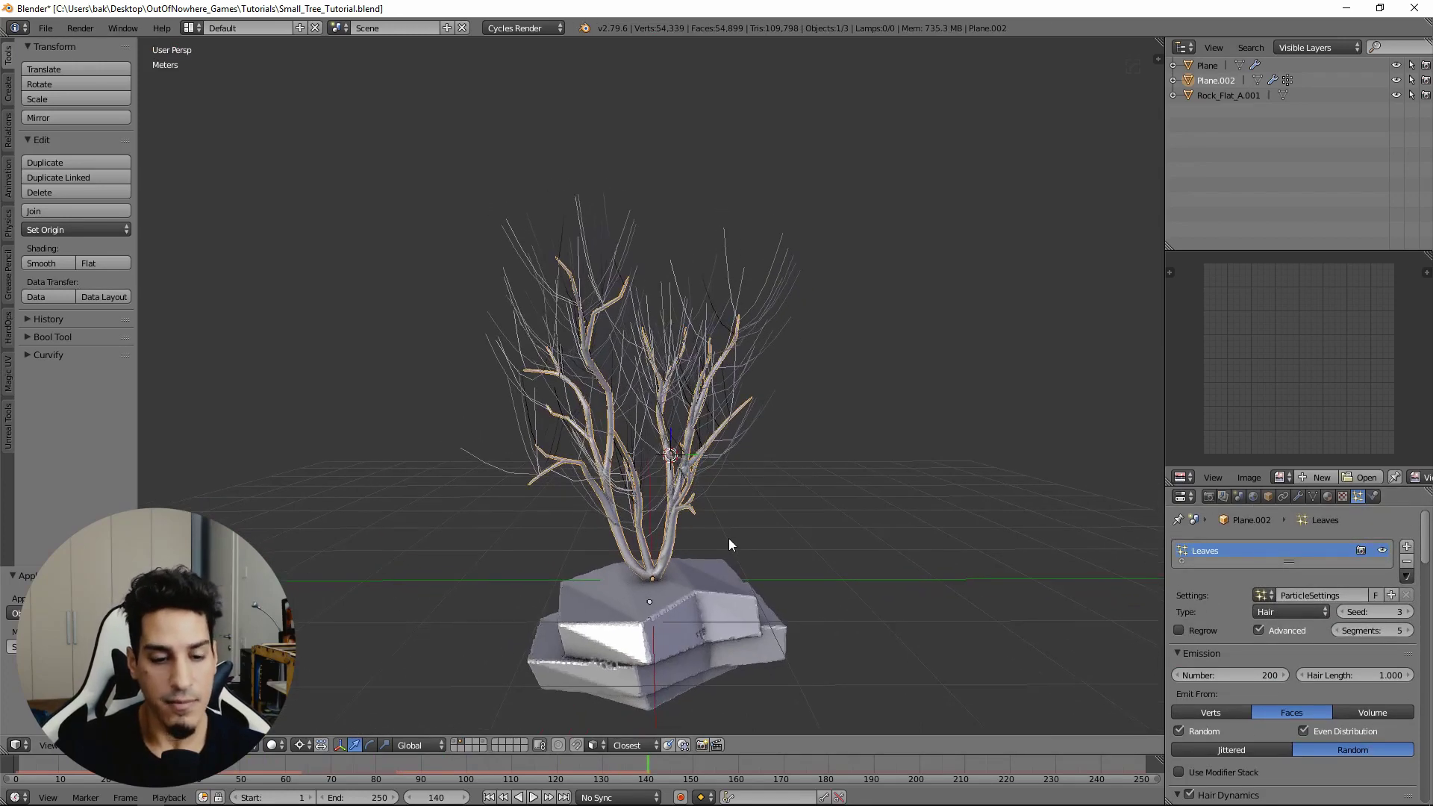
Step: Move Leafs_LOD0.001 and Leafs_LOD1.001 from their own layer to layer 1 and show that layer with the tree
{"action": "key", "text": "2"}
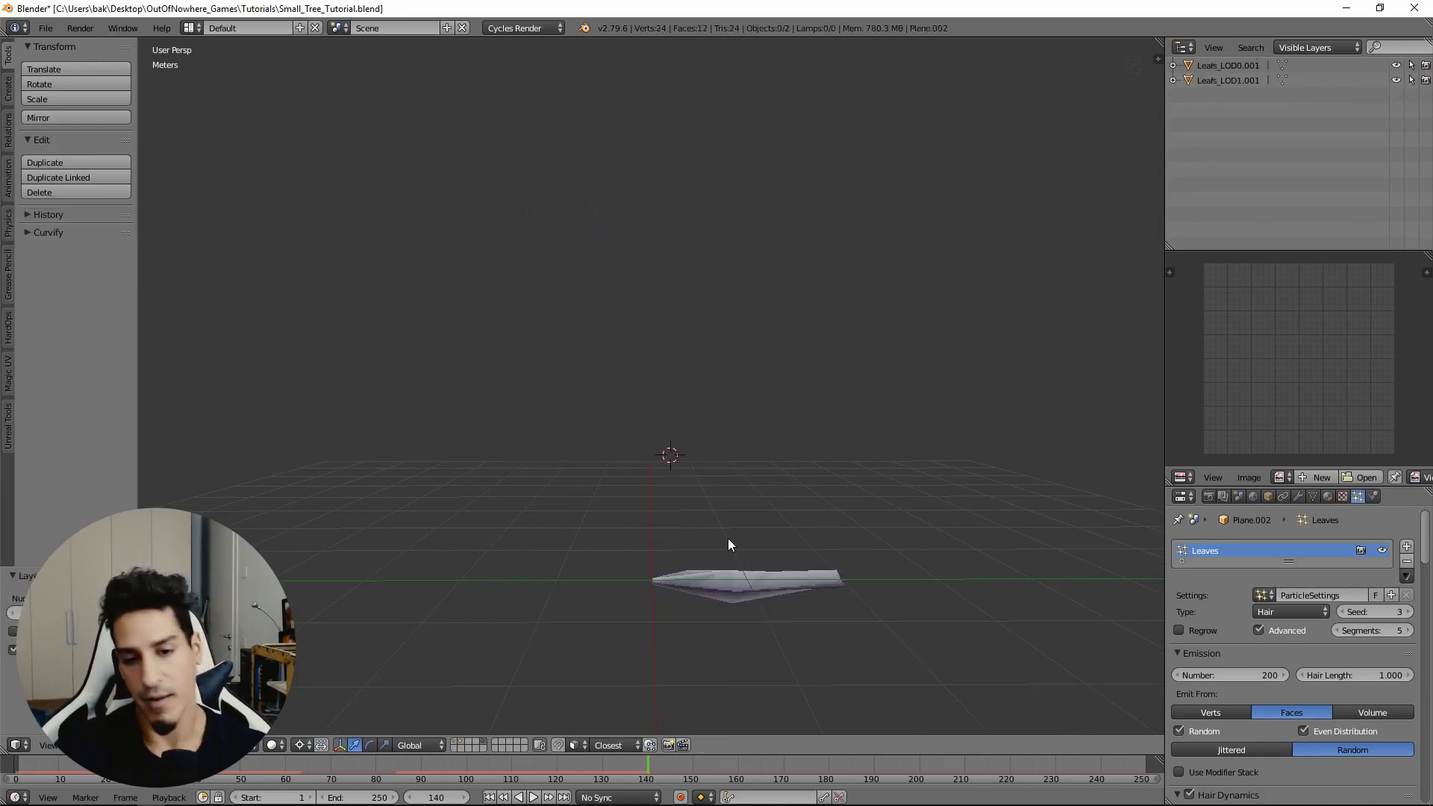
{"action": "right_click", "coordinate": [760, 585]}
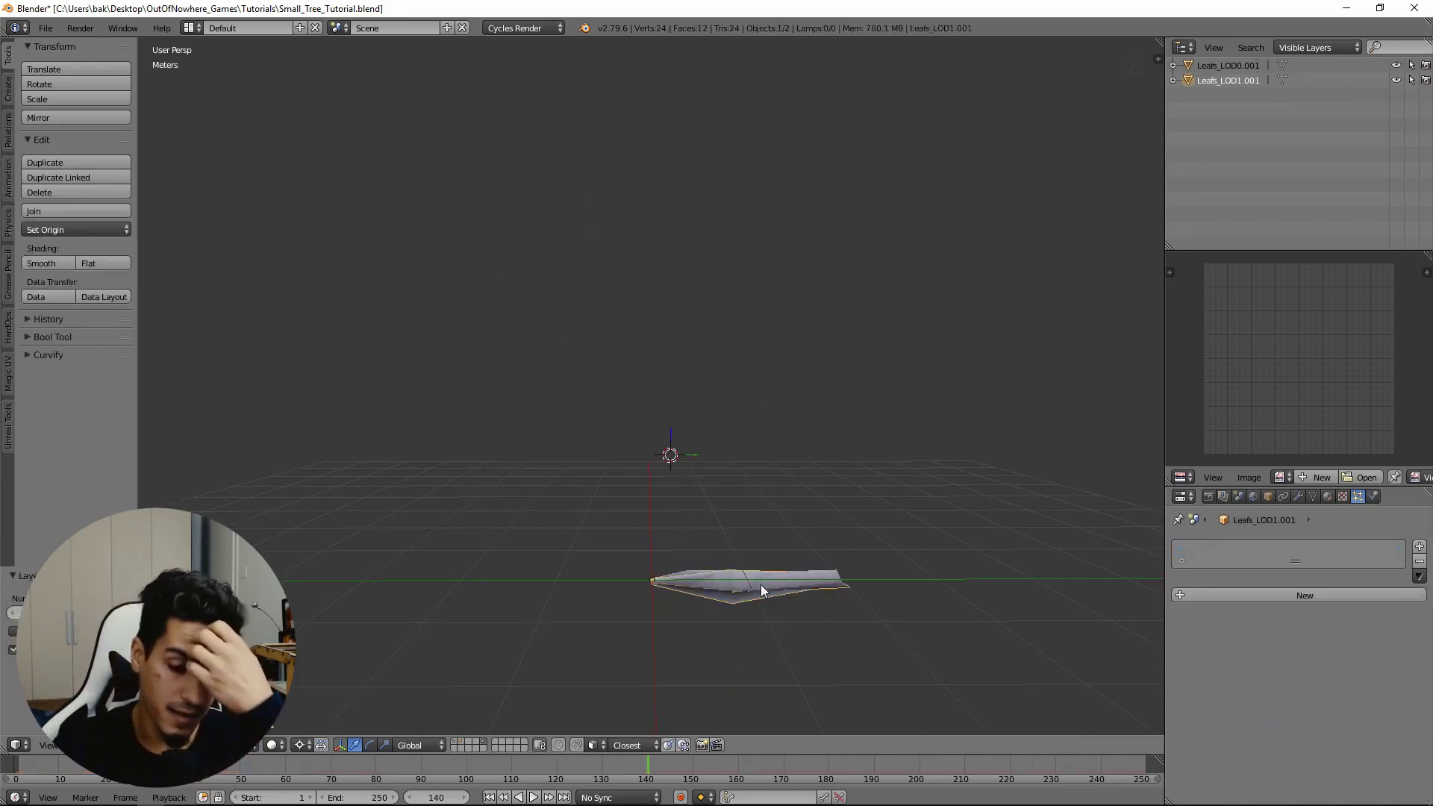
{"action": "middle_click_drag", "start_coordinate": [760, 585], "coordinate": [810, 574]}
{"action": "right_click", "coordinate": [815, 578], "text": "shift"}
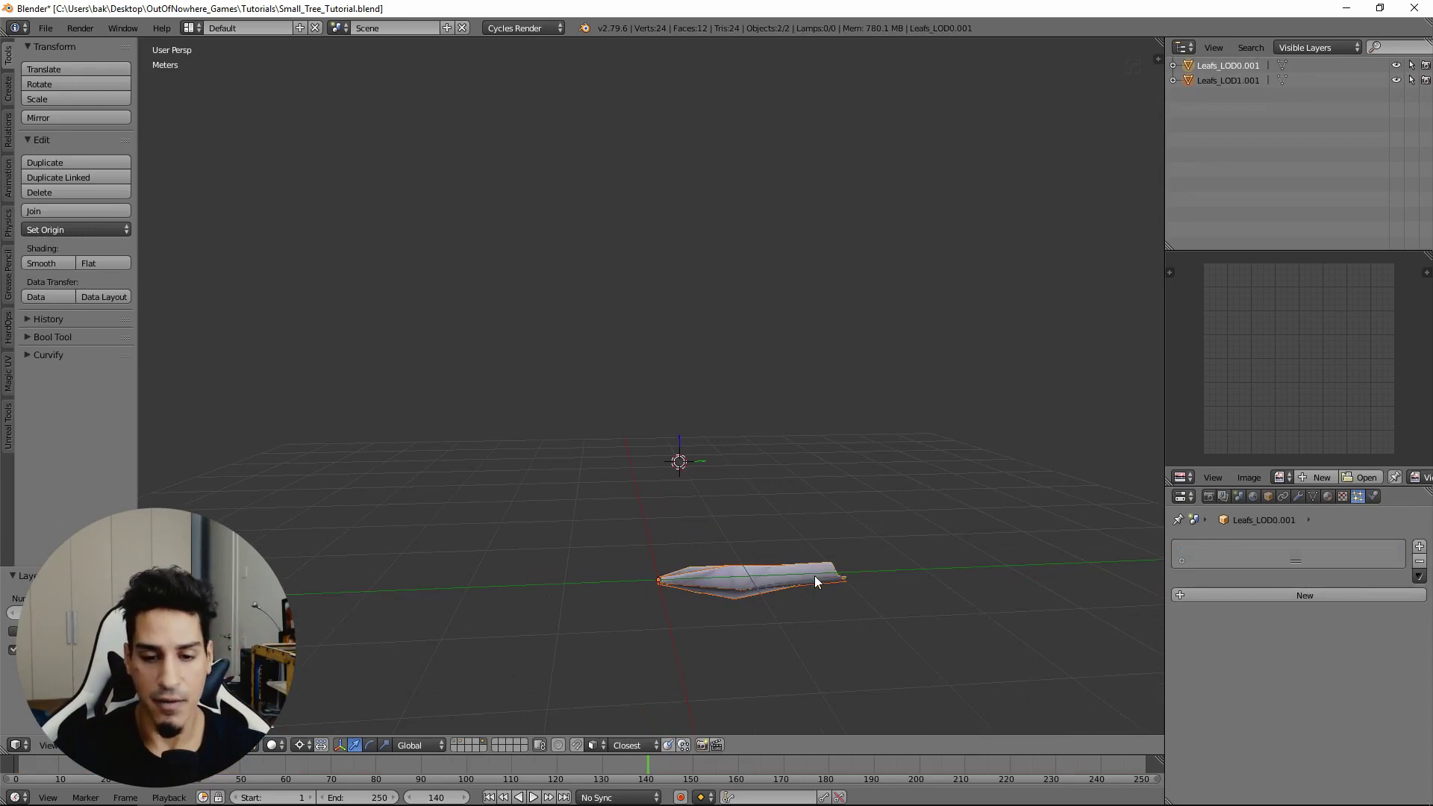
{"action": "key", "text": "m"}
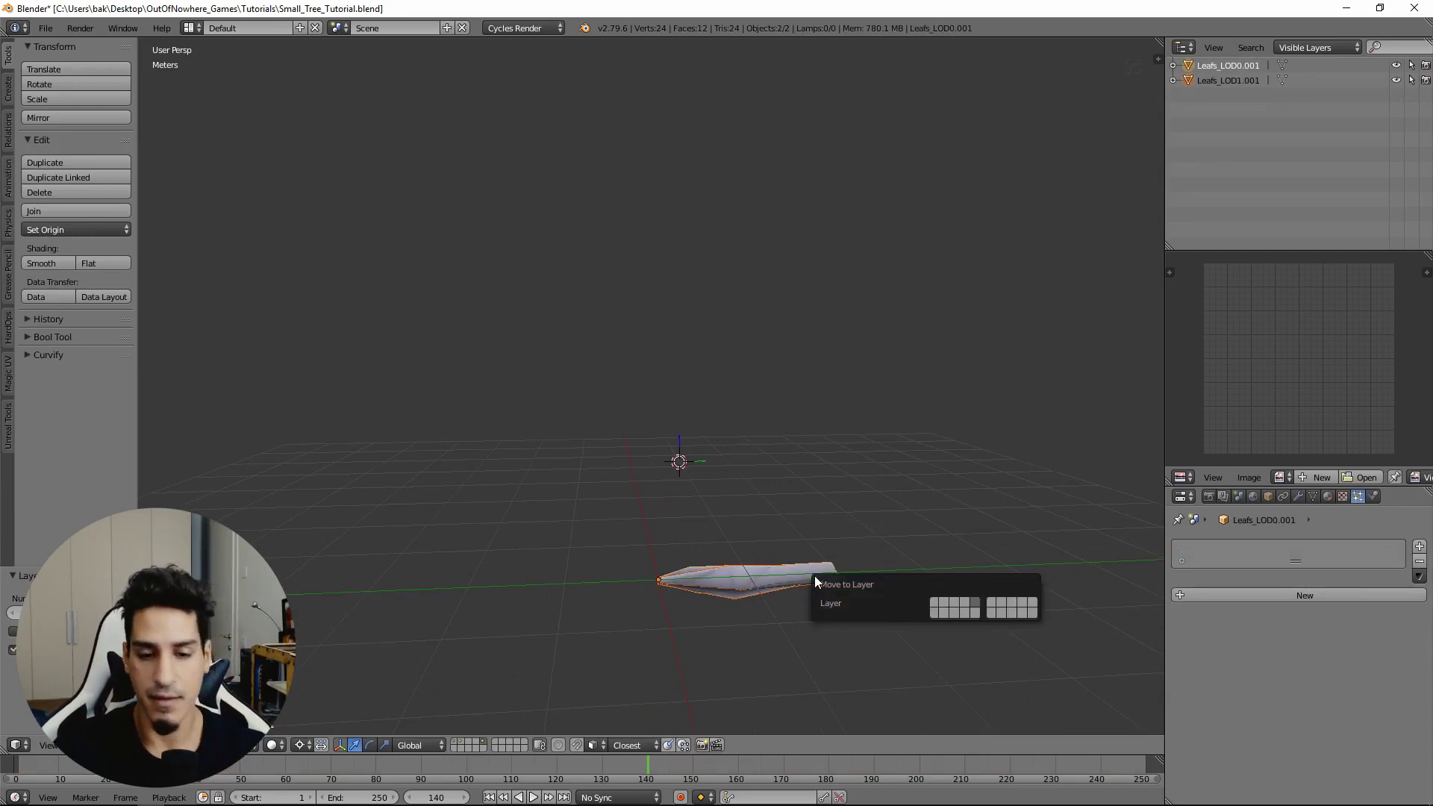
{"action": "key", "text": "1"}
{"action": "key", "text": "1"}
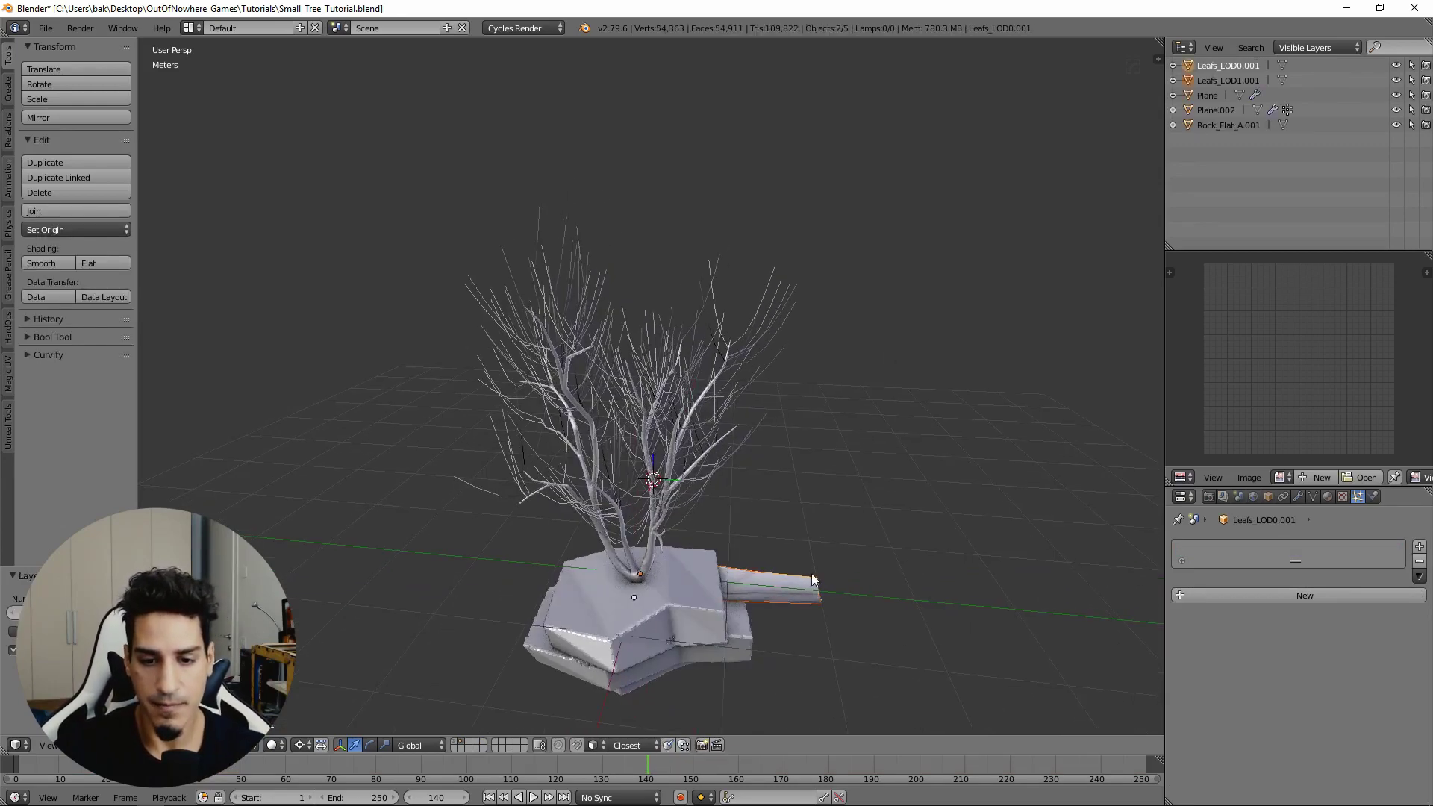
Step: Inspect the mesh and UV layout of Leafs_LOD1.001 in Edit mode, then return to Object mode
{"action": "right_click", "coordinate": [813, 574]}
{"action": "scroll", "coordinate": [753, 504], "scroll_direction": "up", "scroll_amount": 3}
{"action": "right_click", "coordinate": [761, 553]}
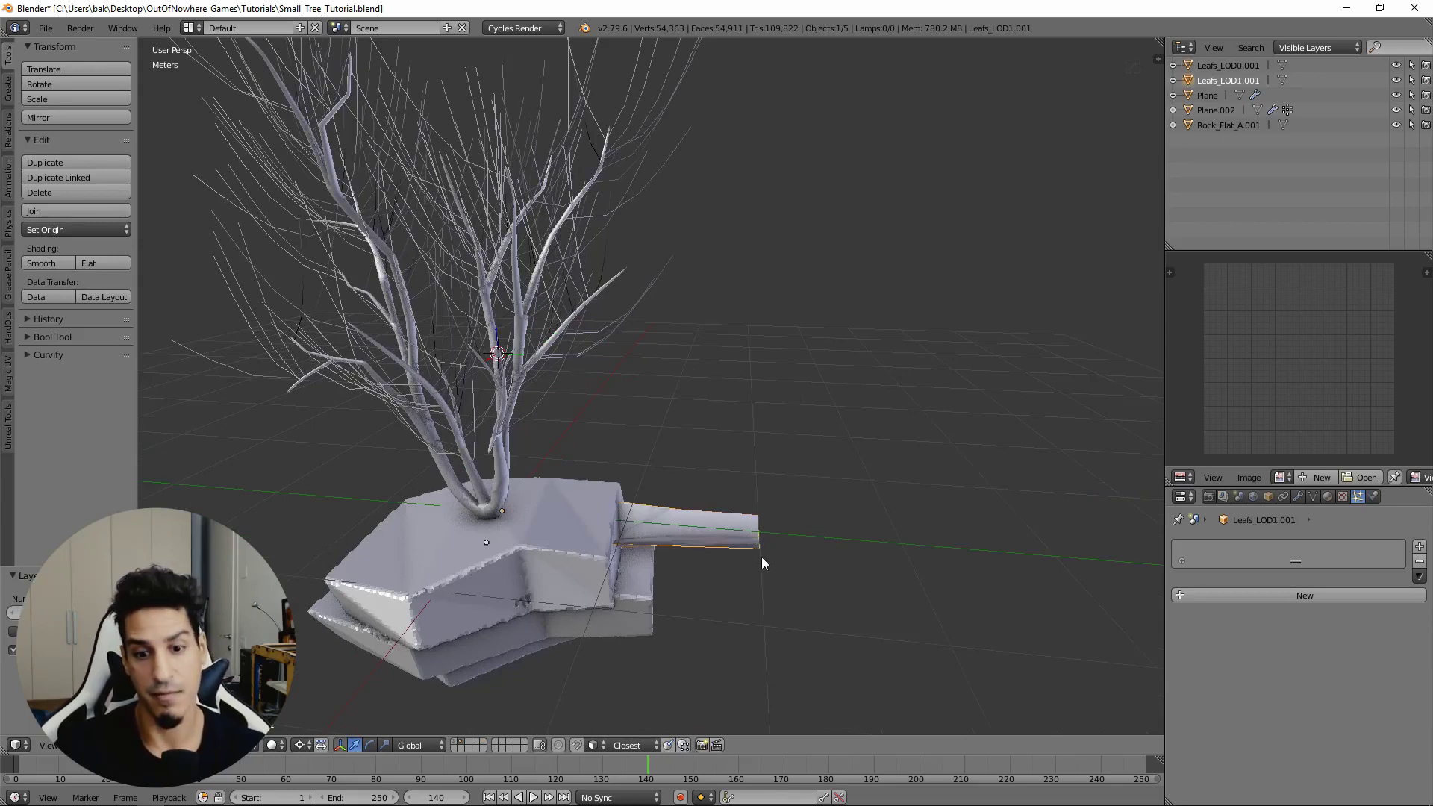
{"action": "middle_click_drag", "start_coordinate": [762, 557], "coordinate": [791, 553]}
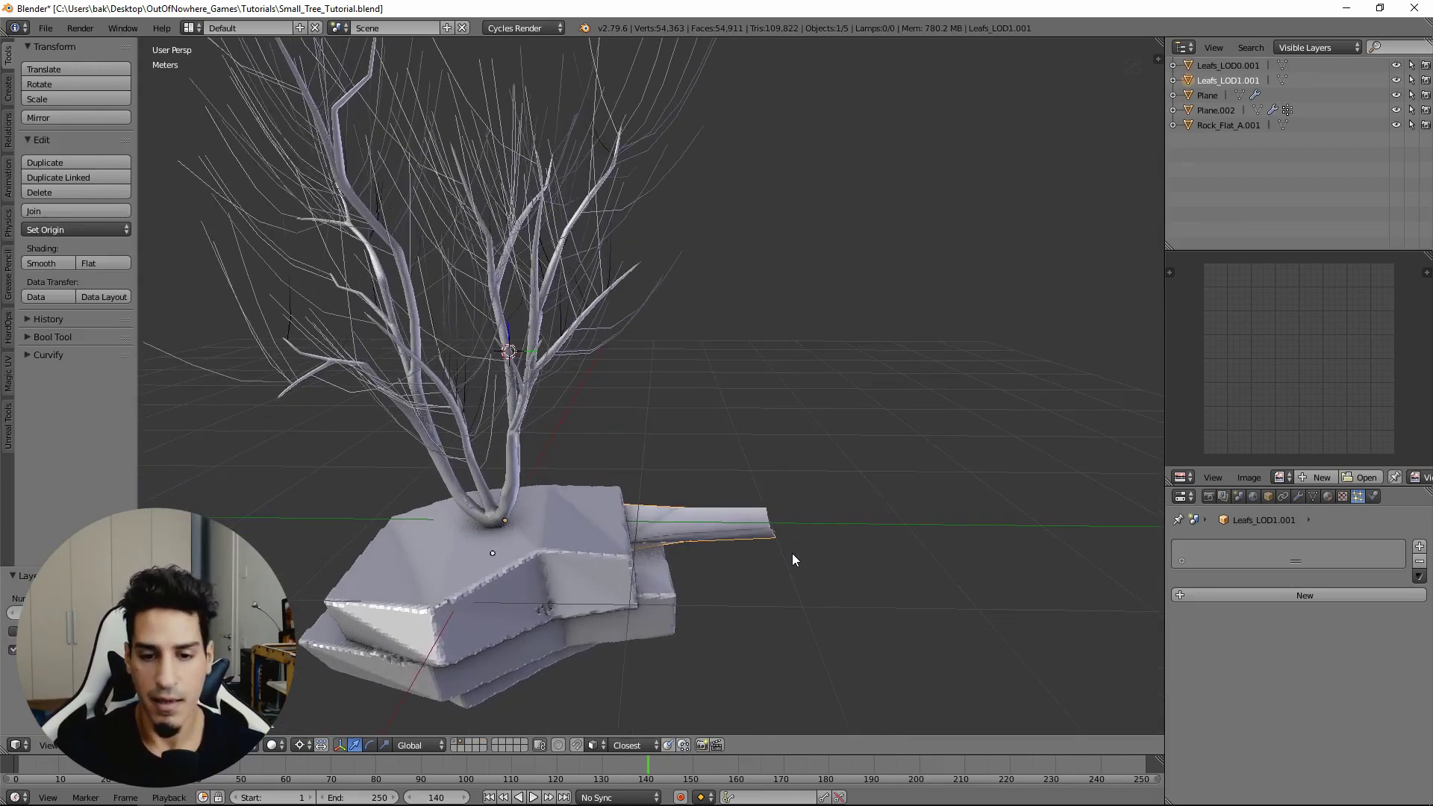
{"action": "key", "text": "Tab"}
{"action": "key", "text": "a"}
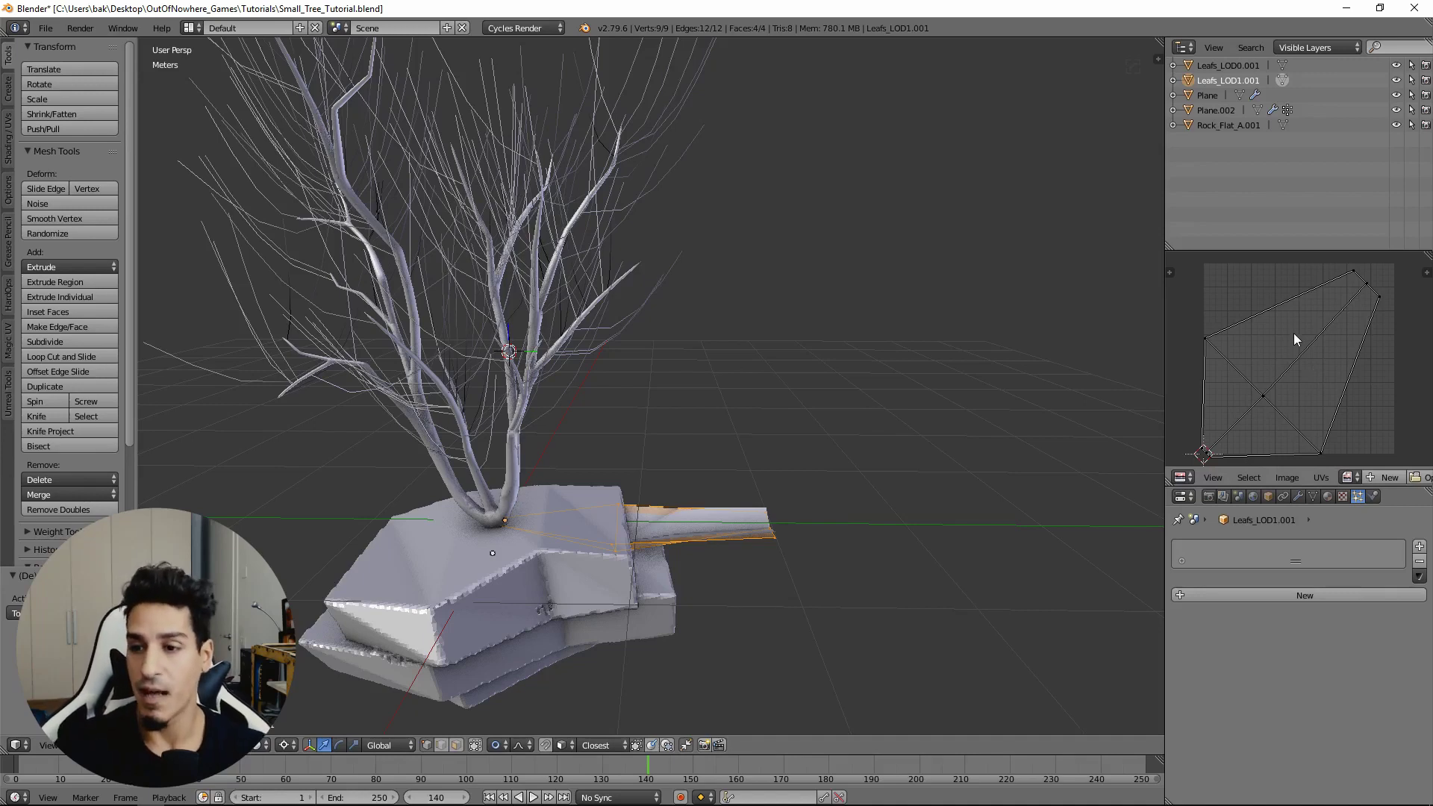
{"action": "key", "text": "Tab"}
Step: Inspect the mesh and UV layout of Leafs_LOD0.001 in Edit mode, then return to Object mode
{"action": "right_click", "coordinate": [750, 514]}
{"action": "key", "text": "Tab"}
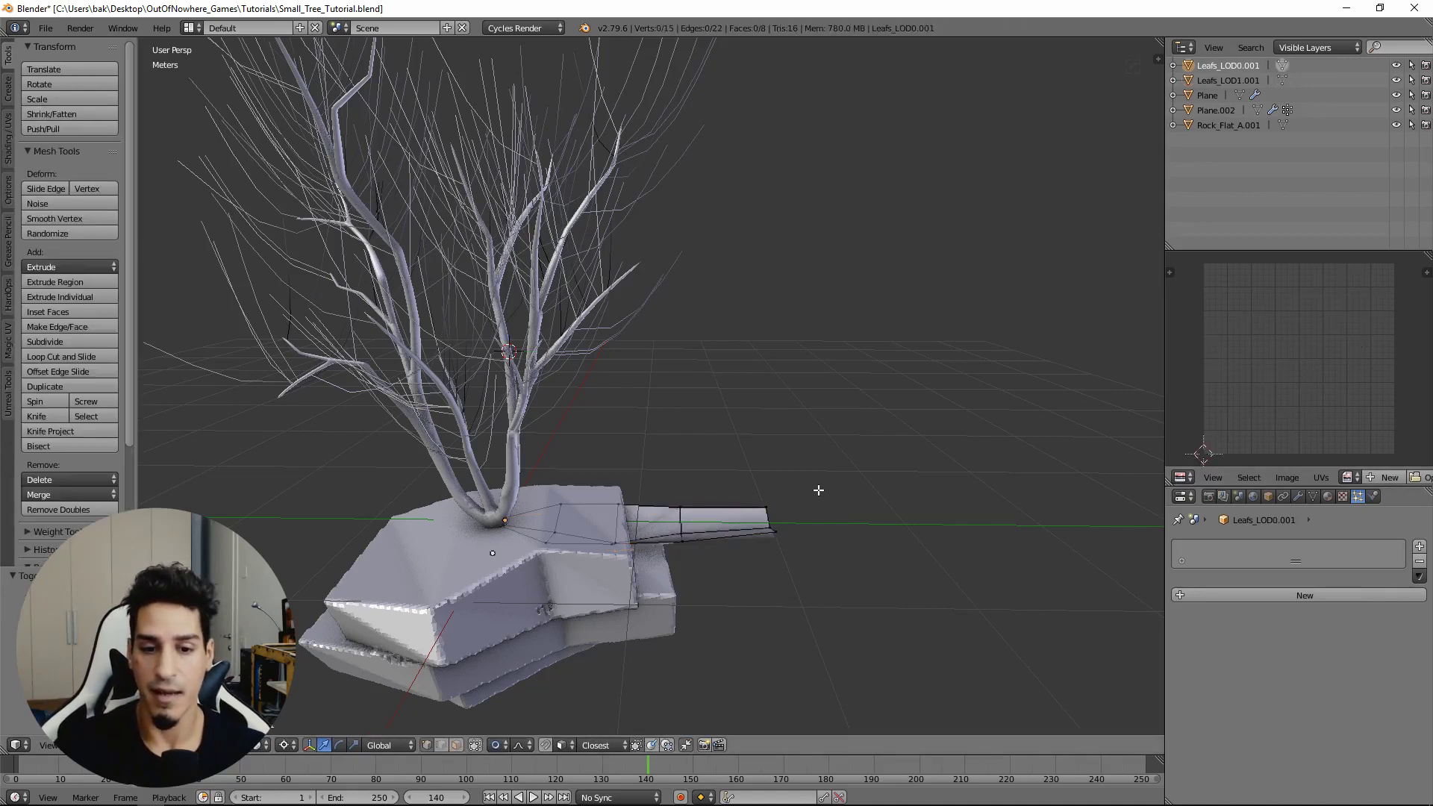
{"action": "key", "text": "a"}
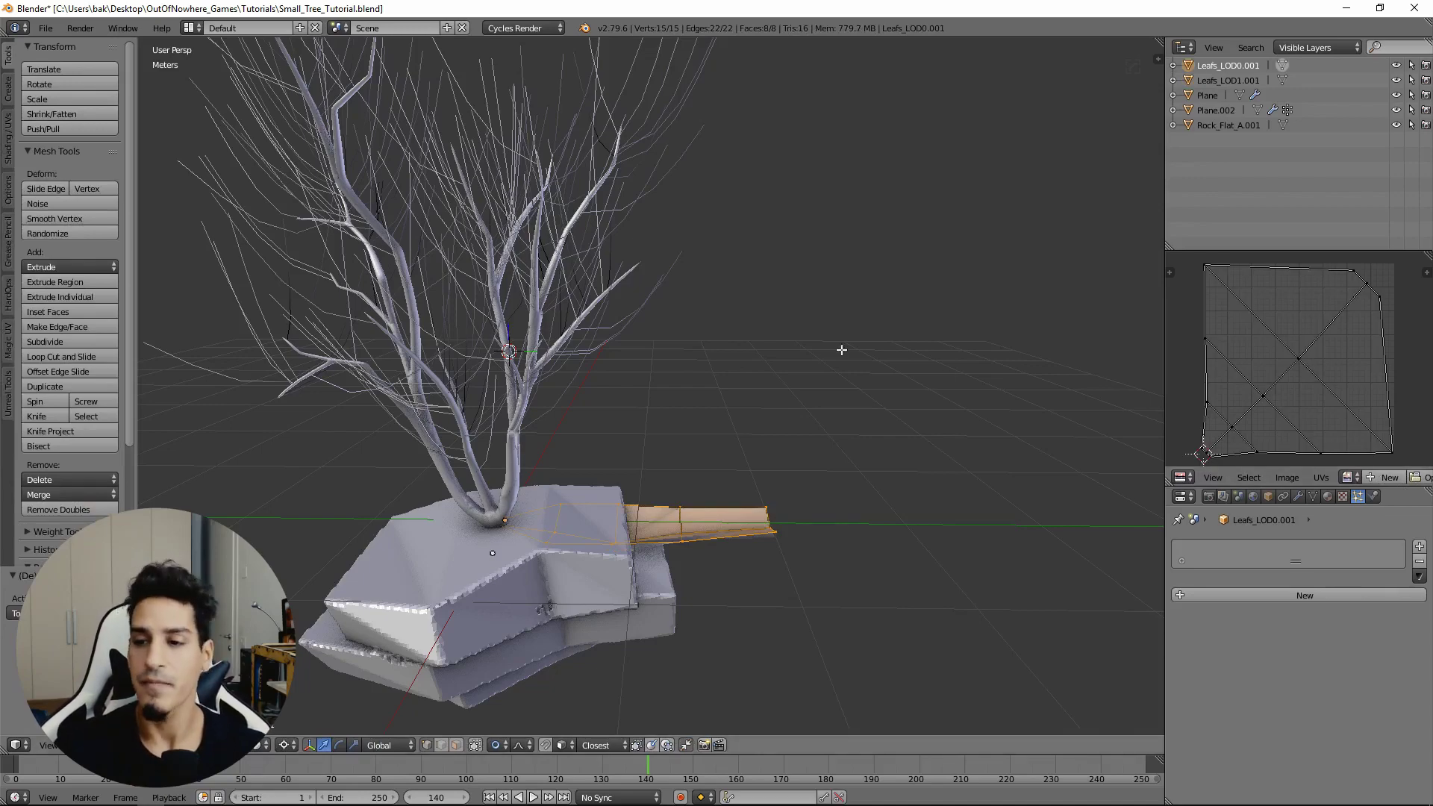
{"action": "key", "text": "Tab"}
Step: Add a Particle Instance modifier to the Leafs_LOD0.001 mesh
{"action": "middle_click_drag", "start_coordinate": [741, 456], "coordinate": [986, 579]}
{"action": "right_click", "coordinate": [771, 588]}
{"action": "right_click", "coordinate": [772, 577]}
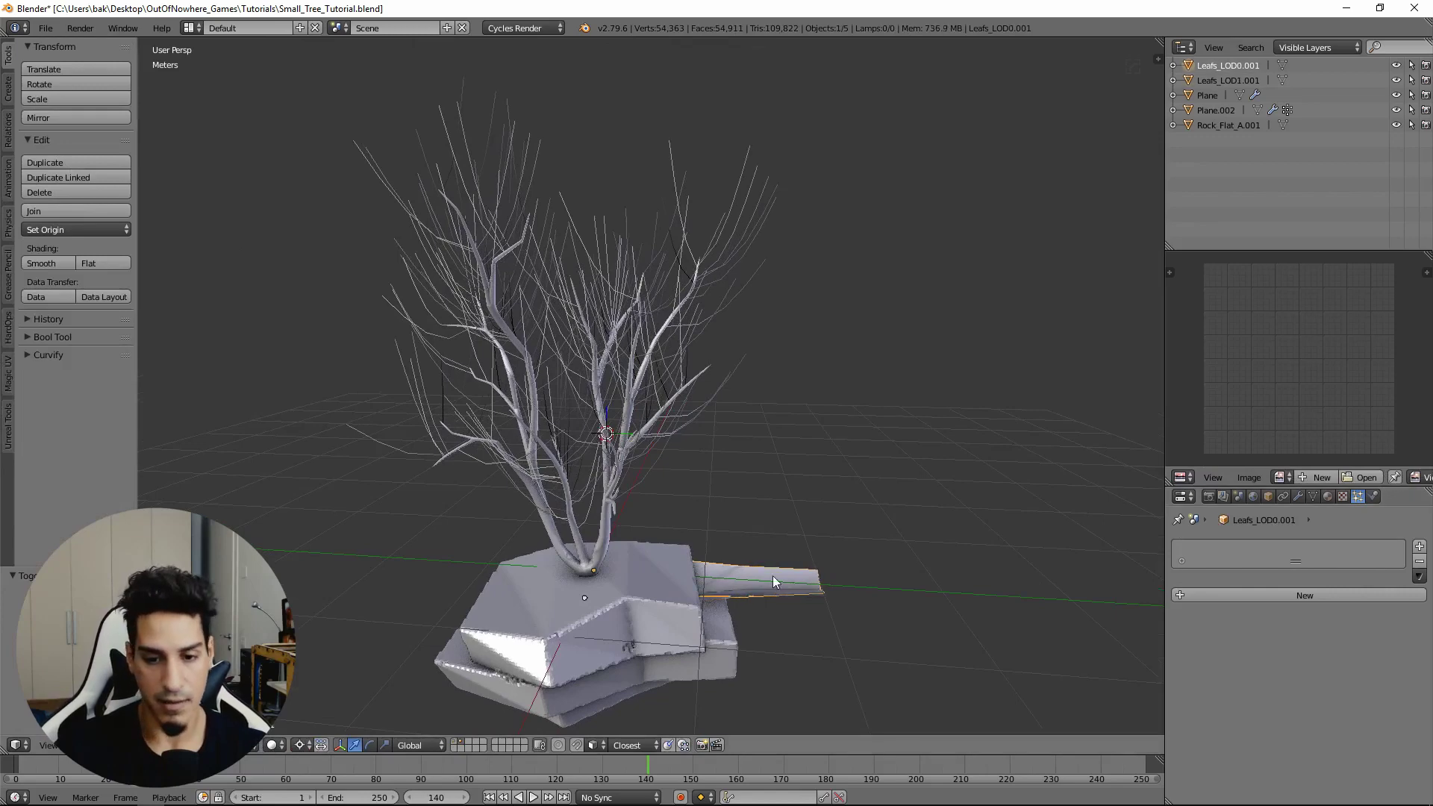
{"action": "middle_click_drag", "start_coordinate": [773, 575], "coordinate": [834, 585]}
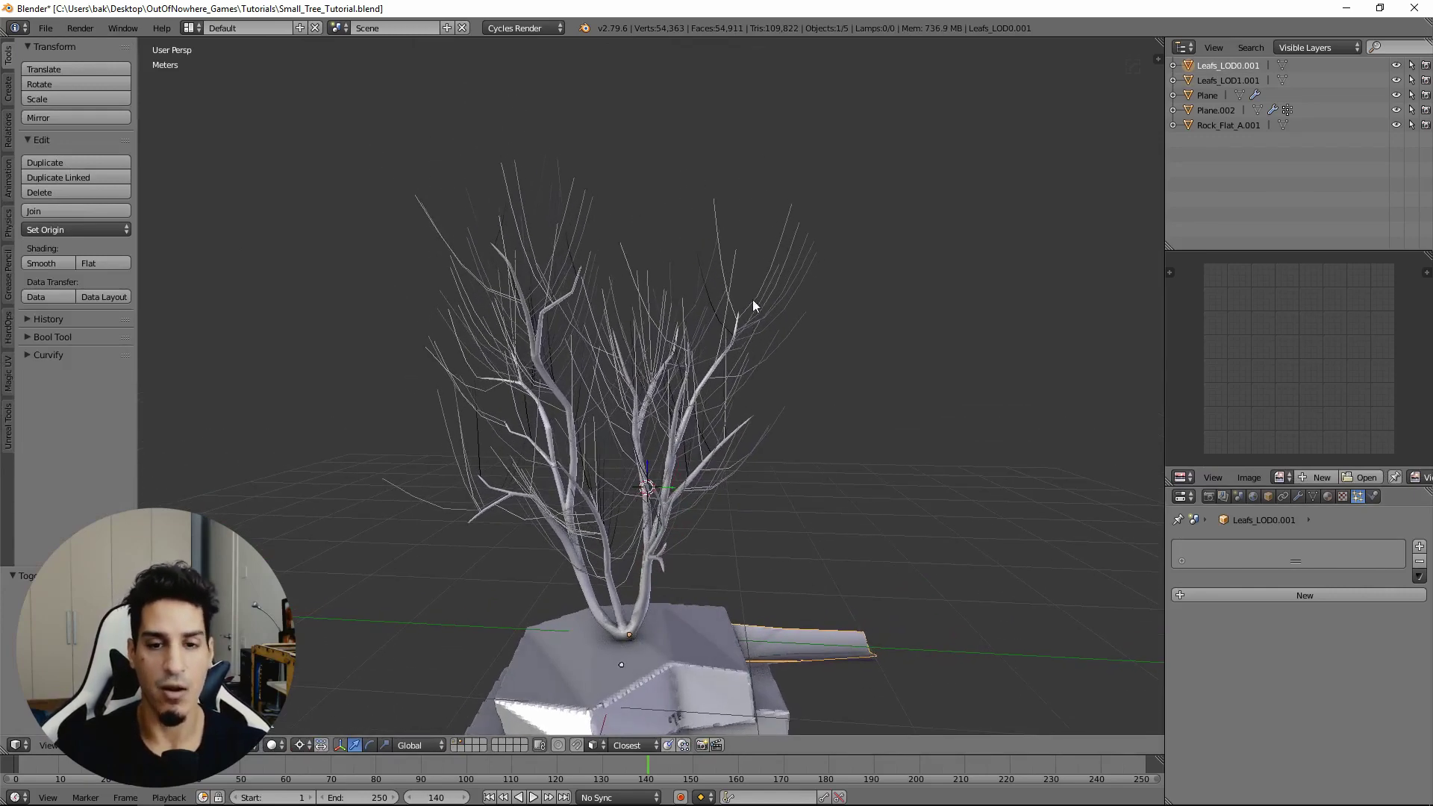
{"action": "left_click", "coordinate": [1301, 498]}
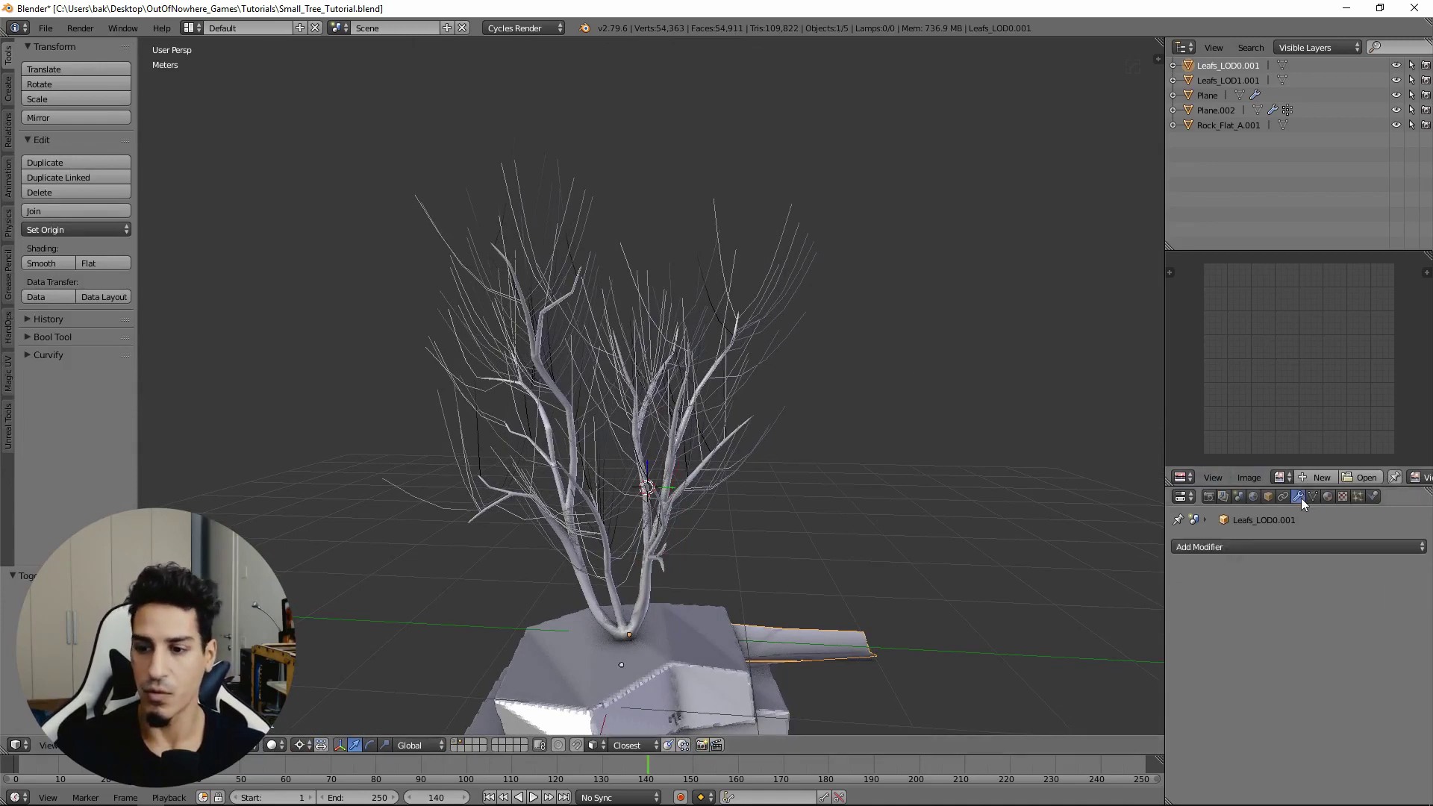
{"action": "left_click", "coordinate": [1296, 548]}
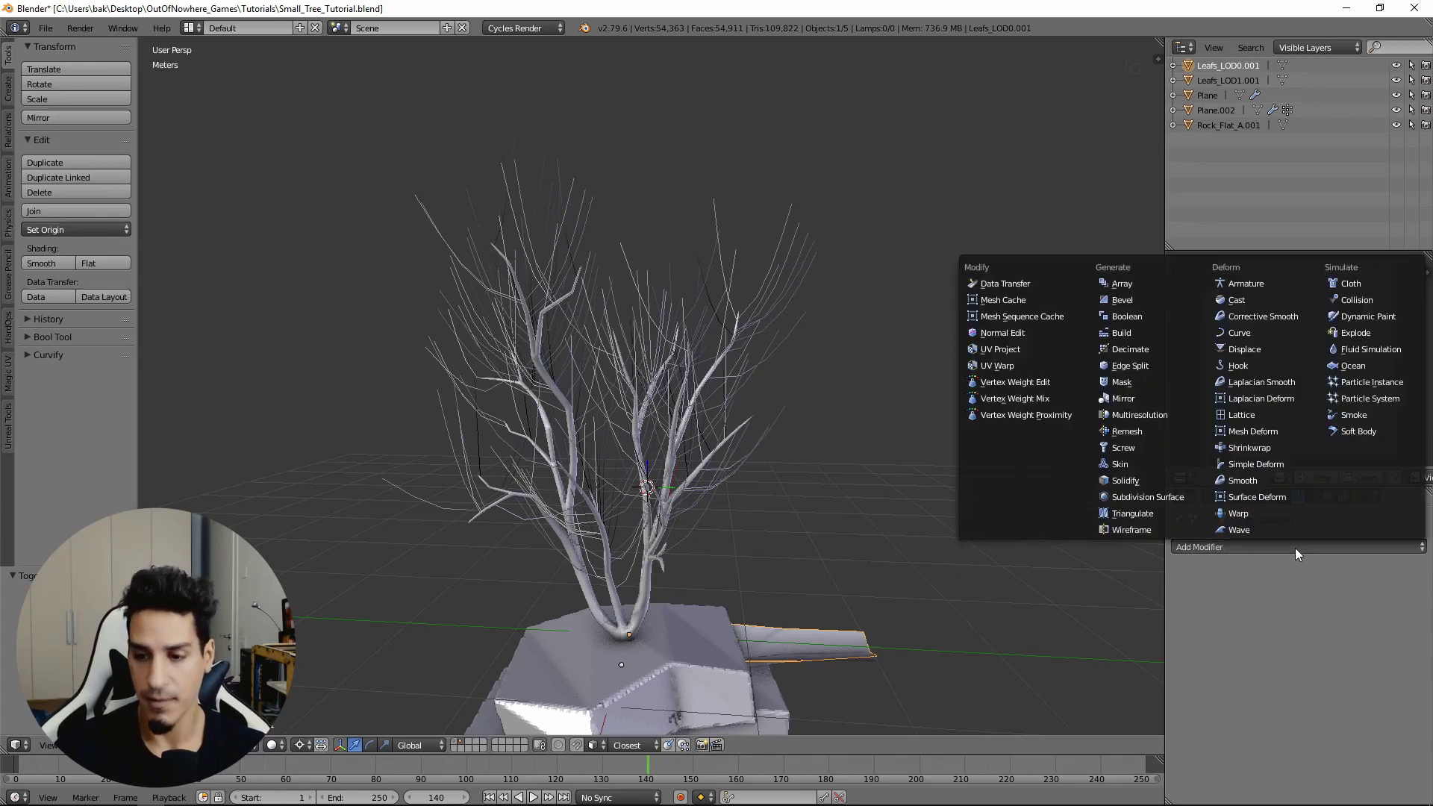
{"action": "left_click", "coordinate": [1378, 381]}
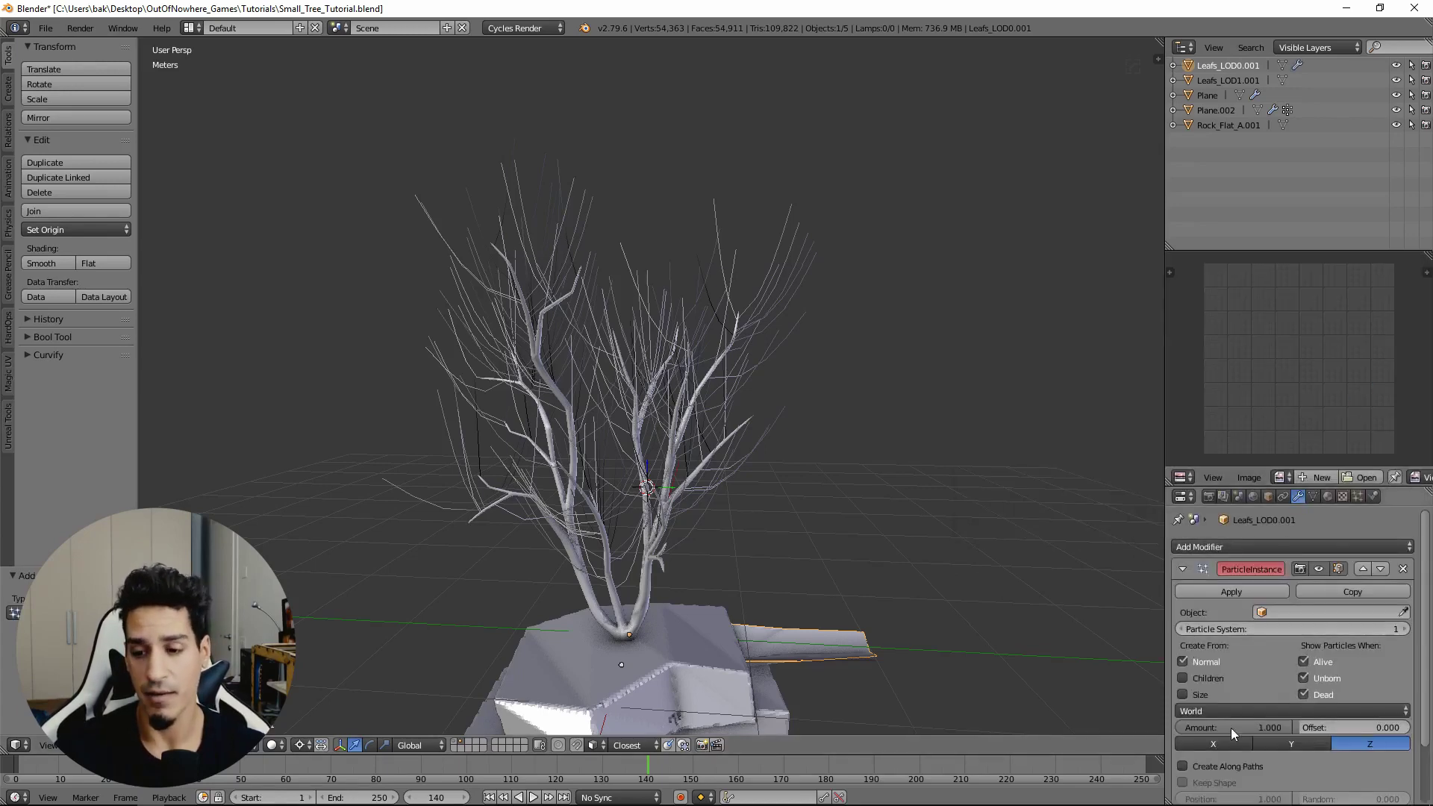
Step: Enable Create Along Paths in the Particle Instance modifier and pick the tree, Plane.002, as its object
{"action": "left_click", "coordinate": [1186, 766]}
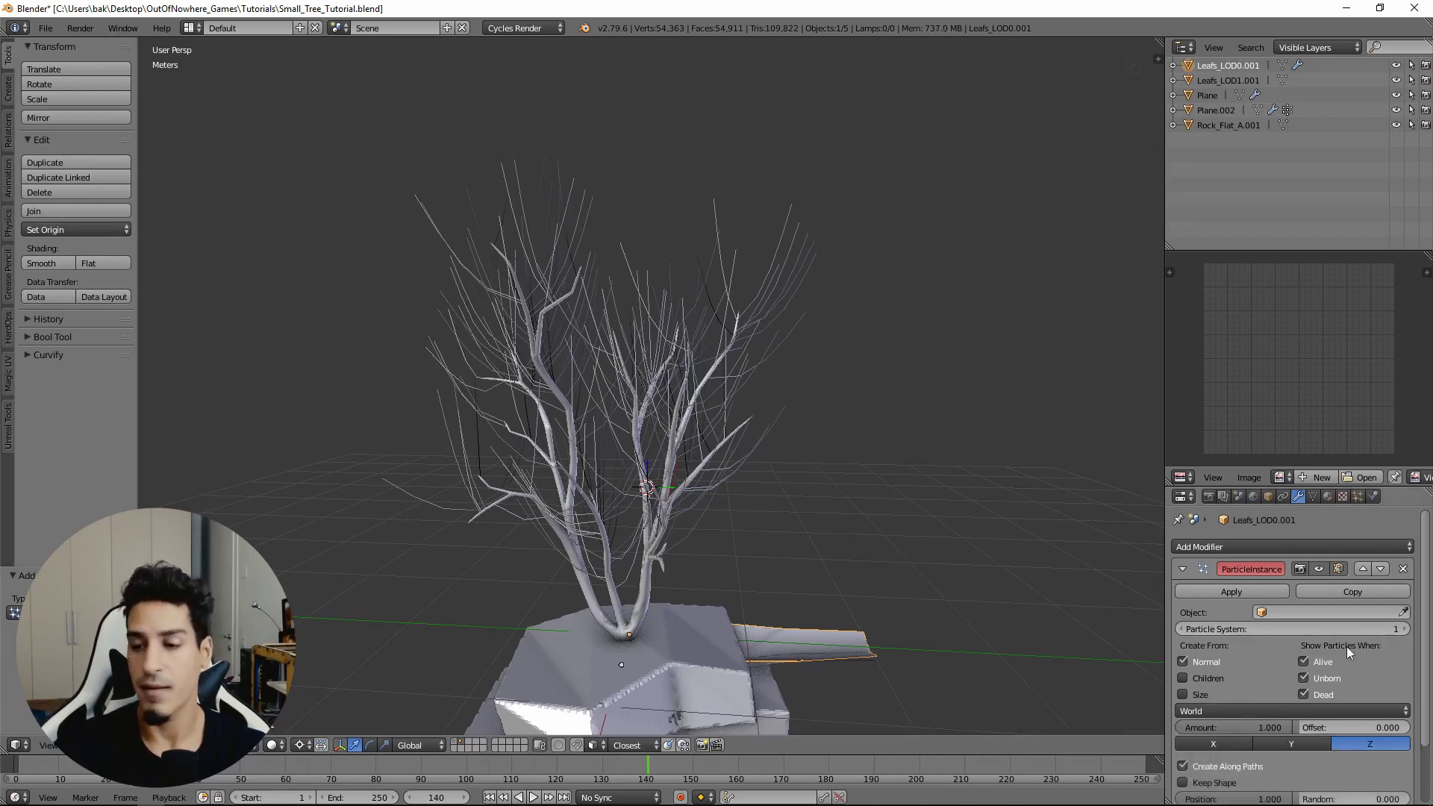
{"action": "left_click", "coordinate": [1404, 612]}
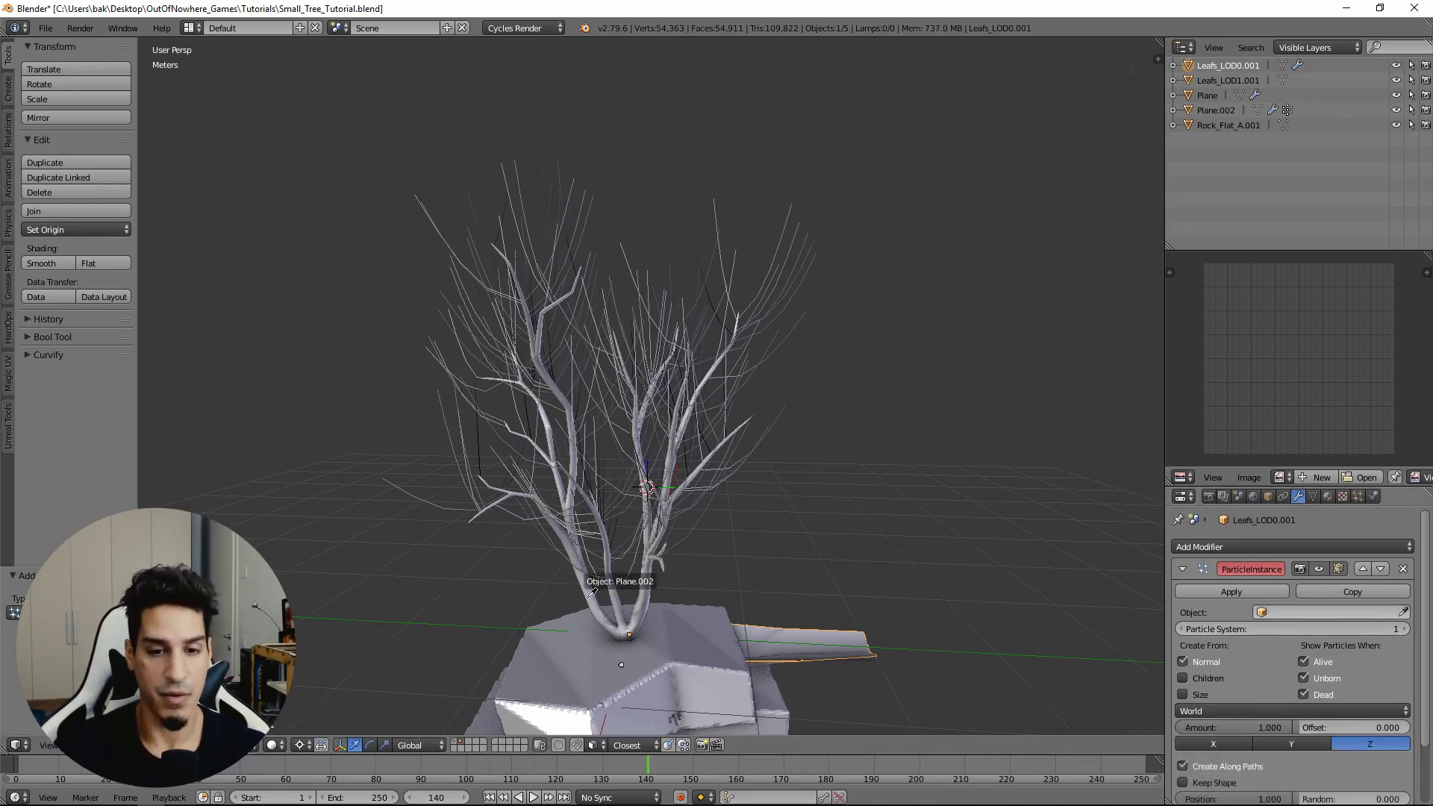
{"action": "left_click", "coordinate": [631, 590]}
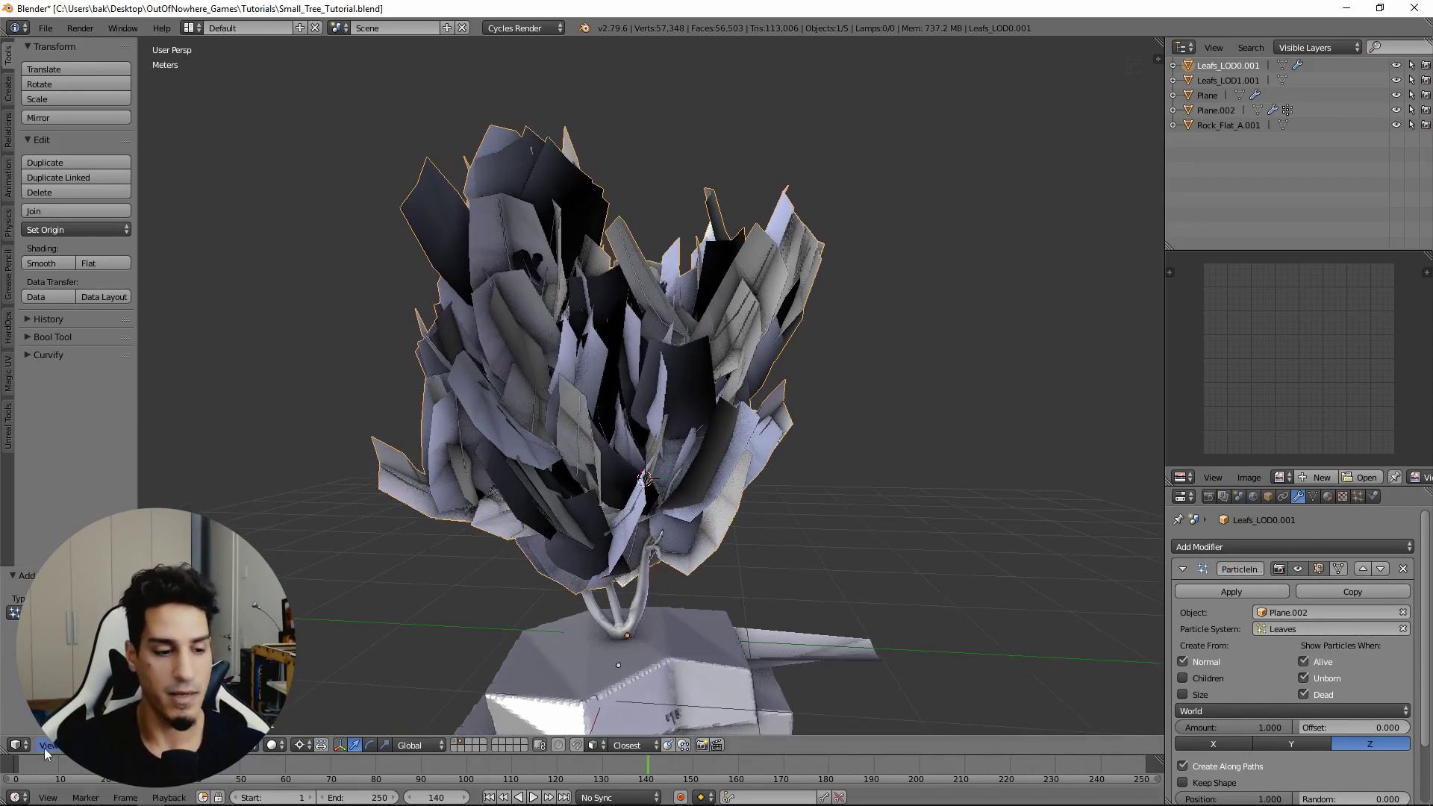
Step: Play the leaf animation from the start of the timeline and stop it at frame 66
{"action": "left_click", "coordinate": [13, 769]}
{"action": "key", "text": "alt+a"}
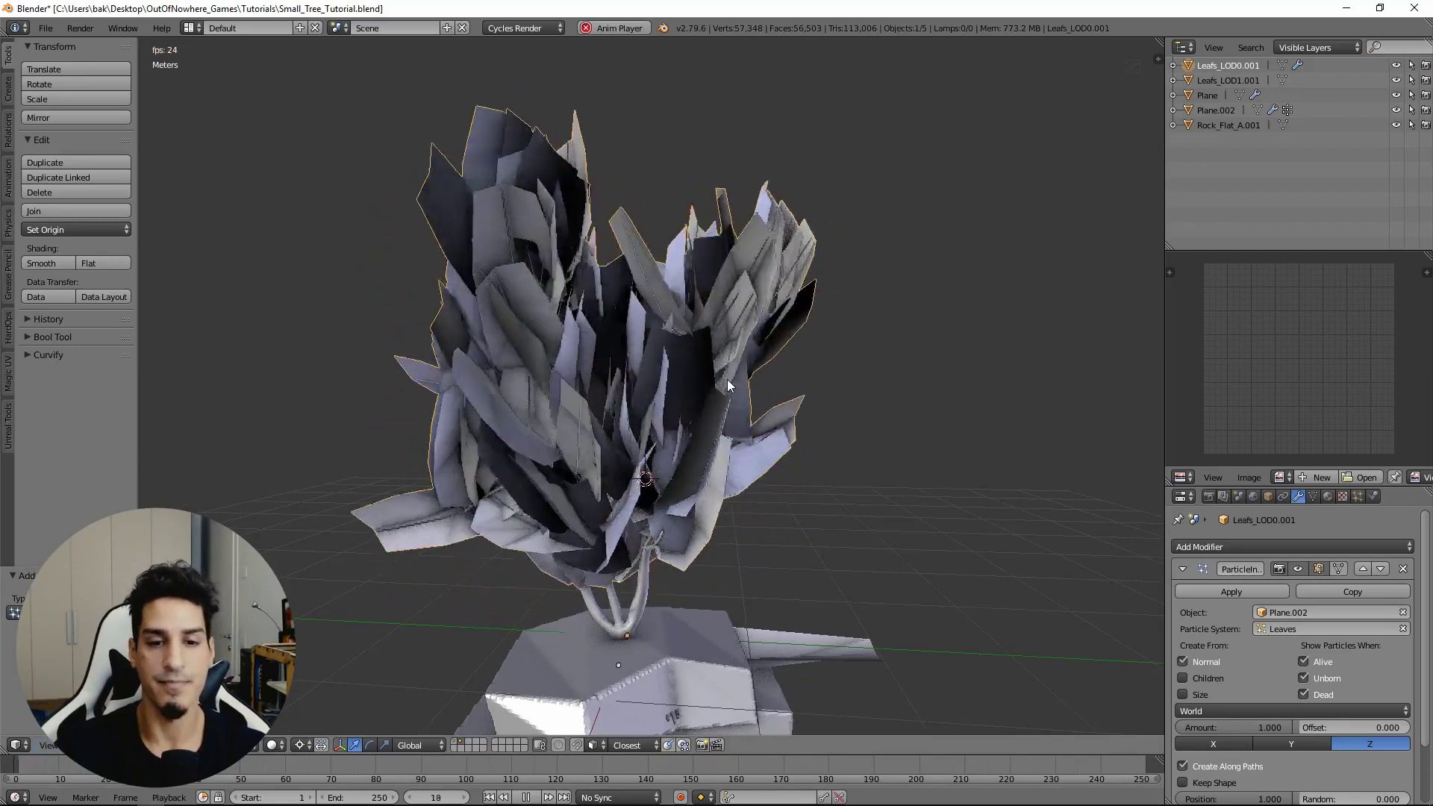
{"action": "key", "text": "alt+a"}
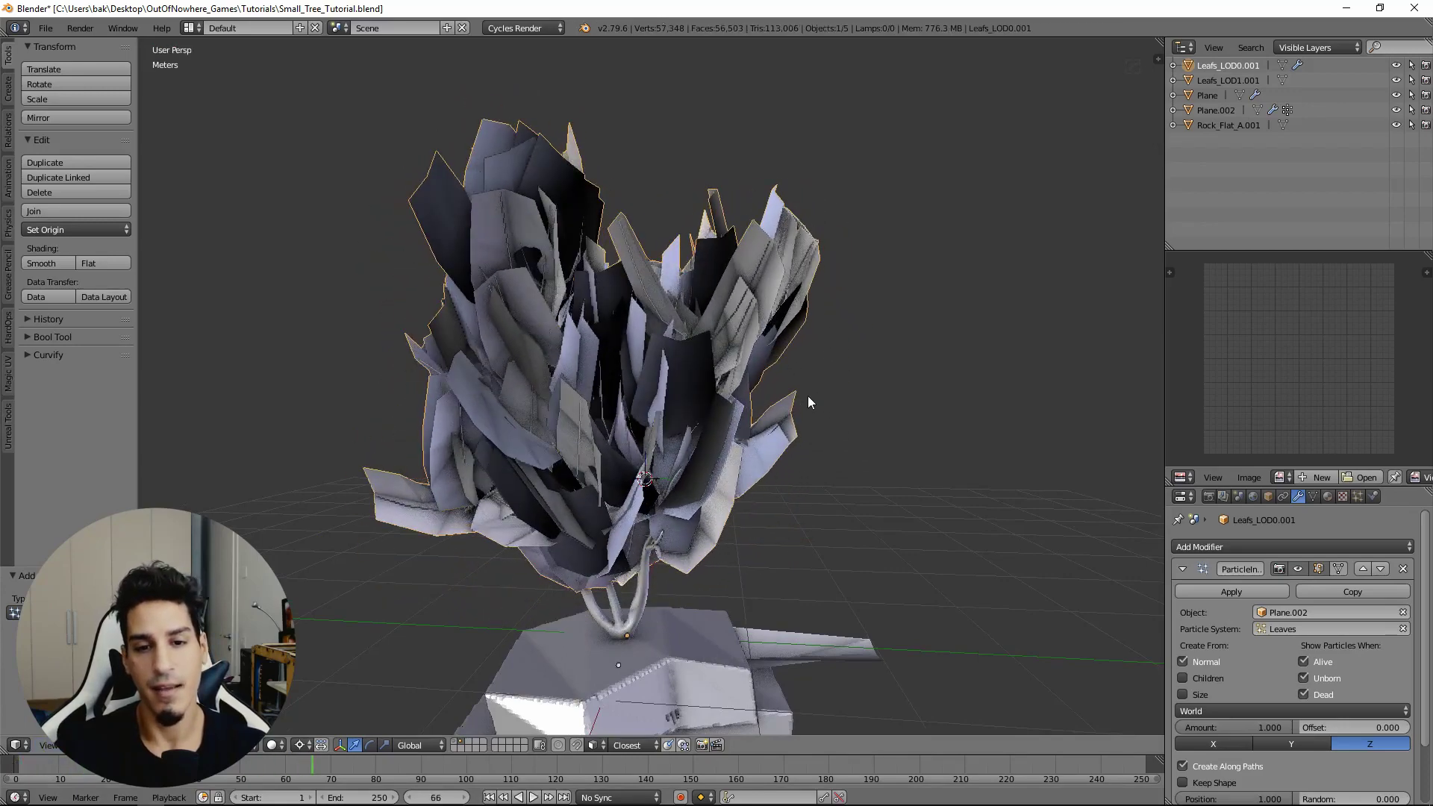
Step: Examine the leaf coverage on the tree from several angles, along with the spare leaf mesh and the trunk
{"action": "middle_click_drag", "start_coordinate": [869, 587], "coordinate": [811, 549]}
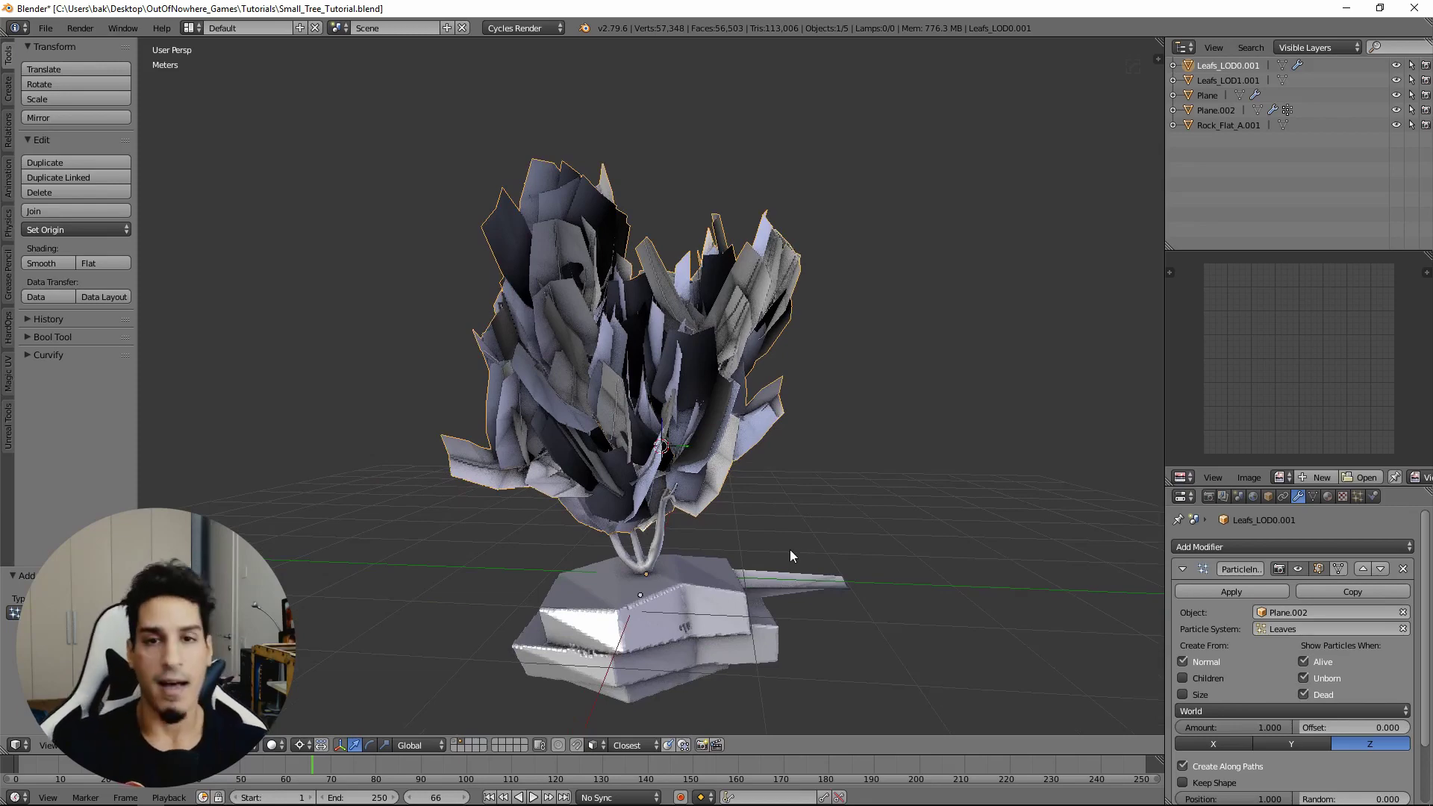
{"action": "middle_click_drag", "start_coordinate": [798, 528], "coordinate": [795, 530]}
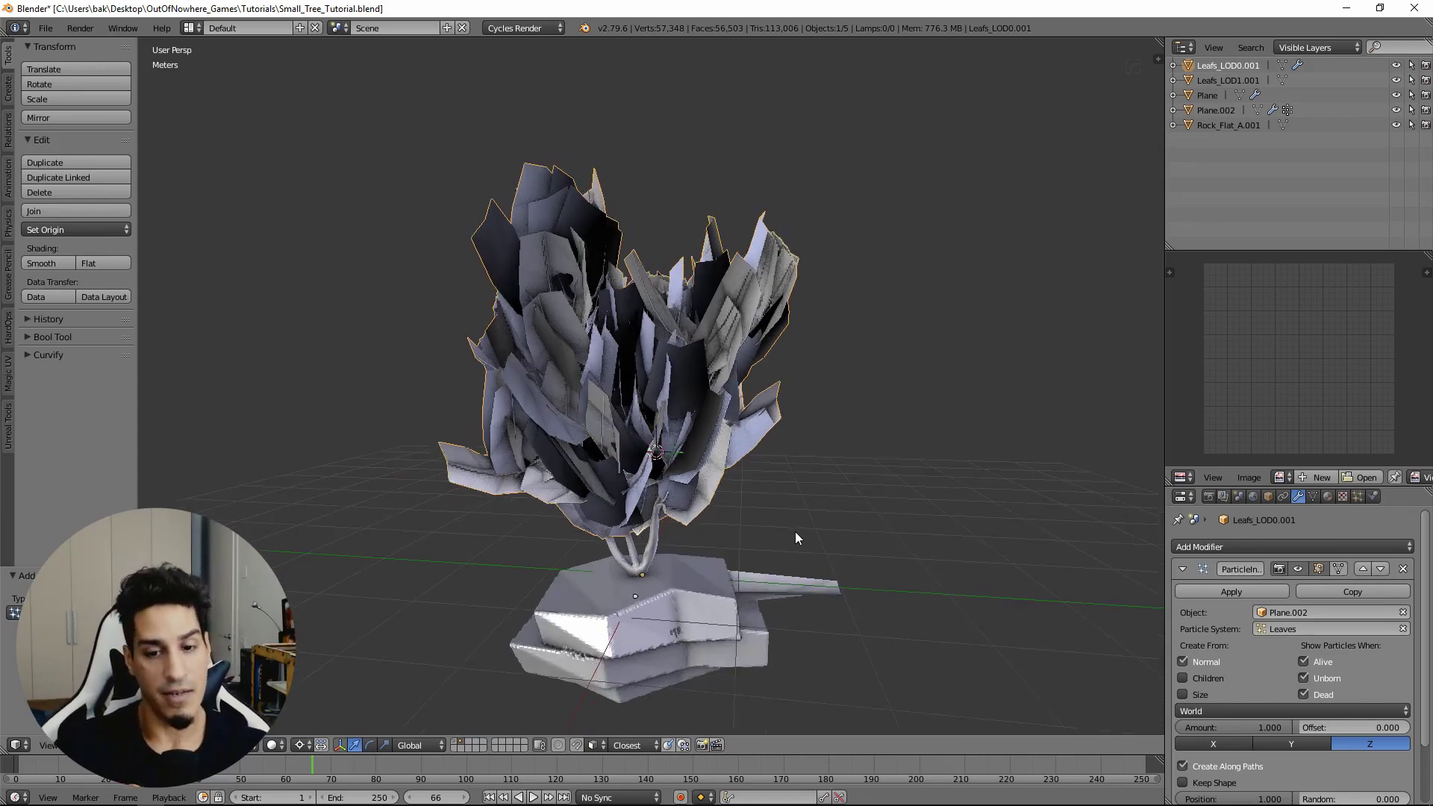
{"action": "scroll", "coordinate": [795, 531], "scroll_direction": "up", "scroll_amount": 1}
{"action": "left_click", "coordinate": [874, 644]}
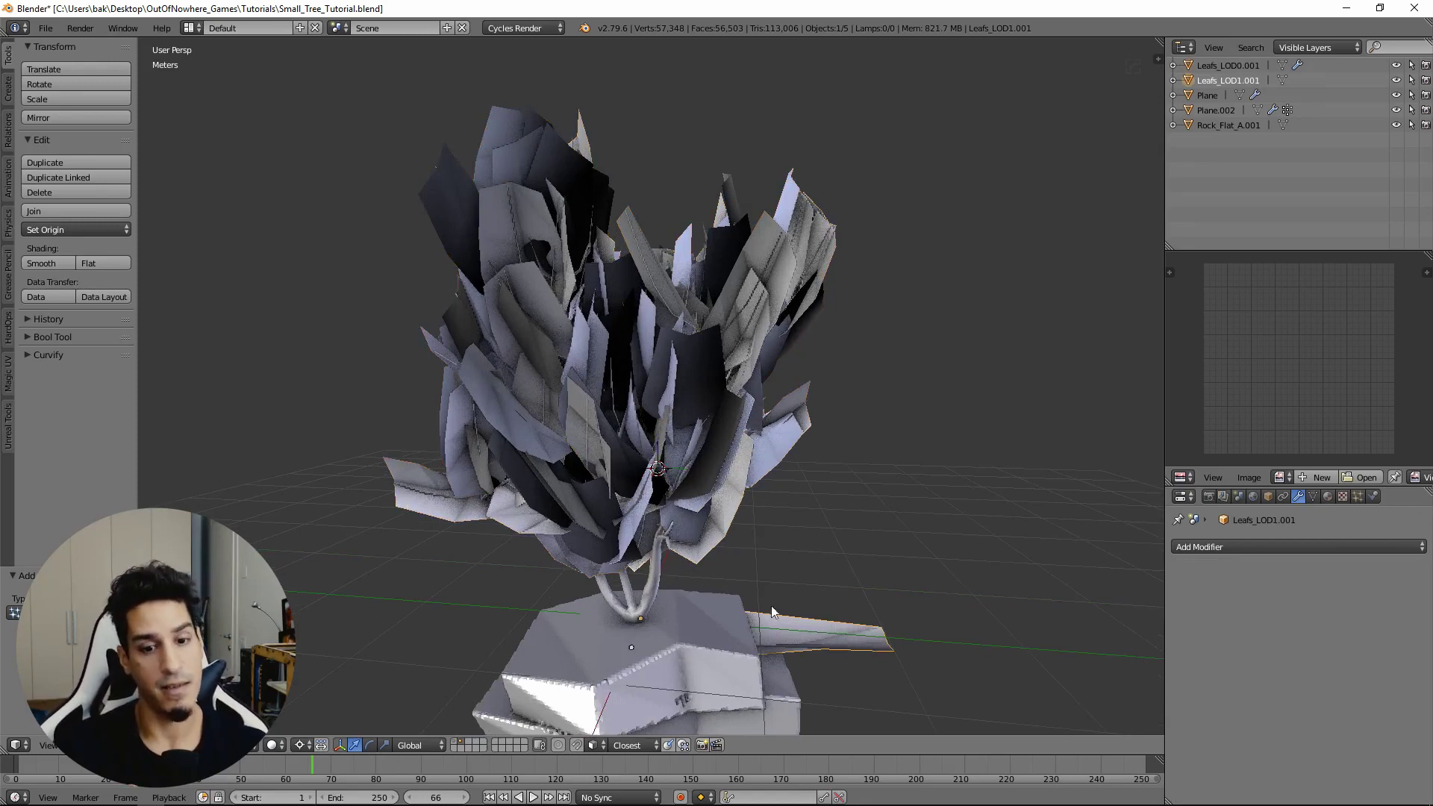
{"action": "left_click", "coordinate": [662, 575]}
{"action": "middle_click_drag", "start_coordinate": [705, 581], "coordinate": [750, 586]}
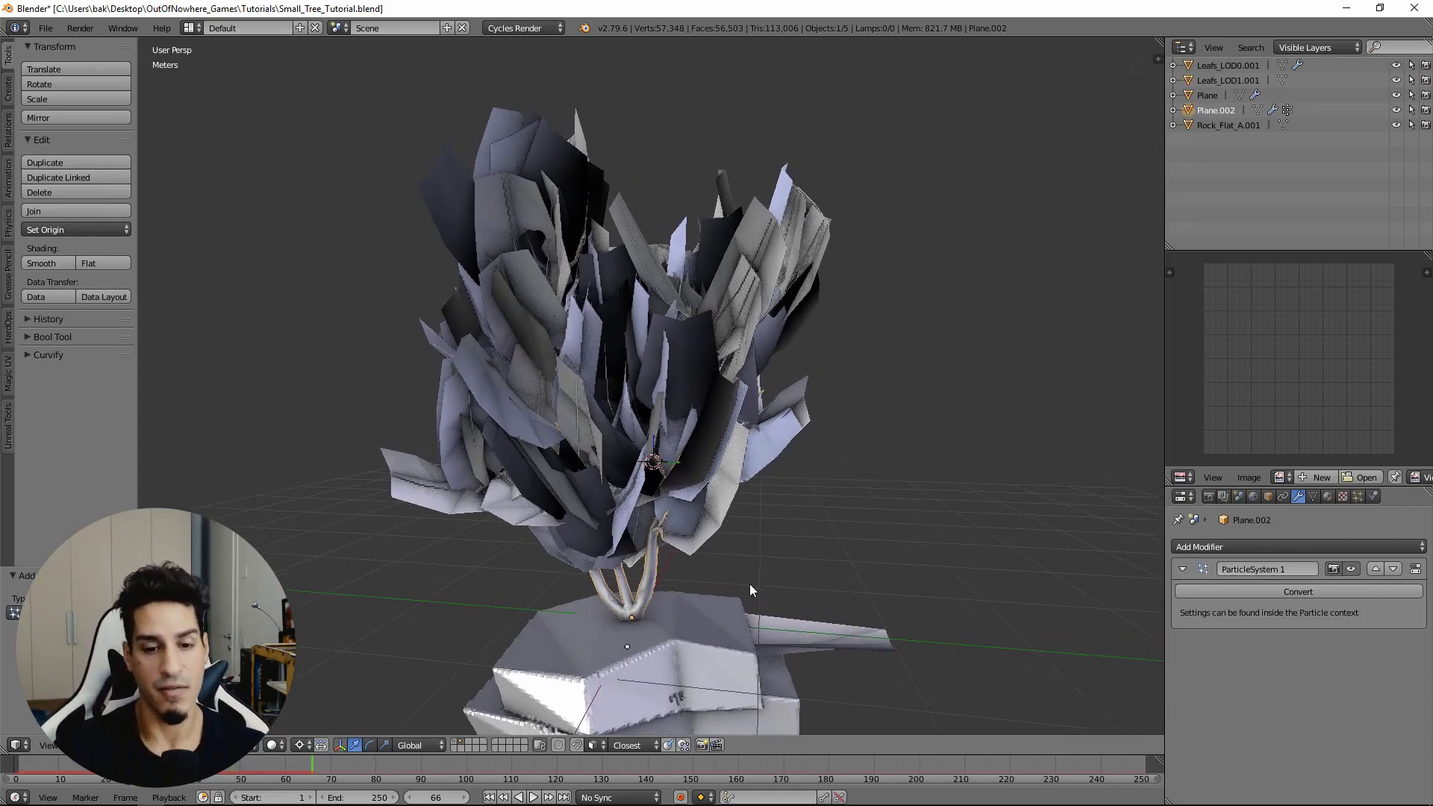
{"action": "key", "text": "a"}
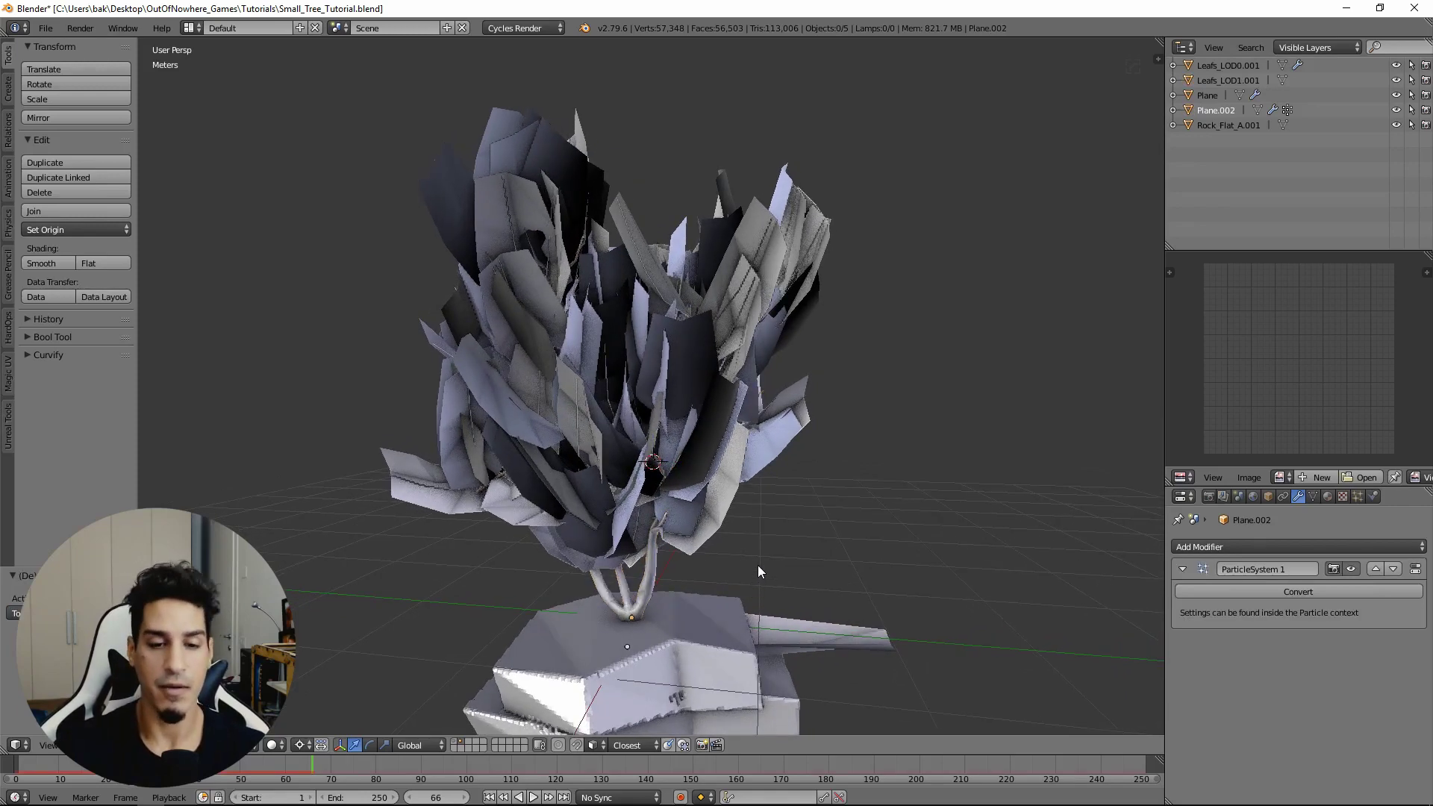
{"action": "scroll", "coordinate": [751, 567], "scroll_direction": "down", "scroll_amount": 1}
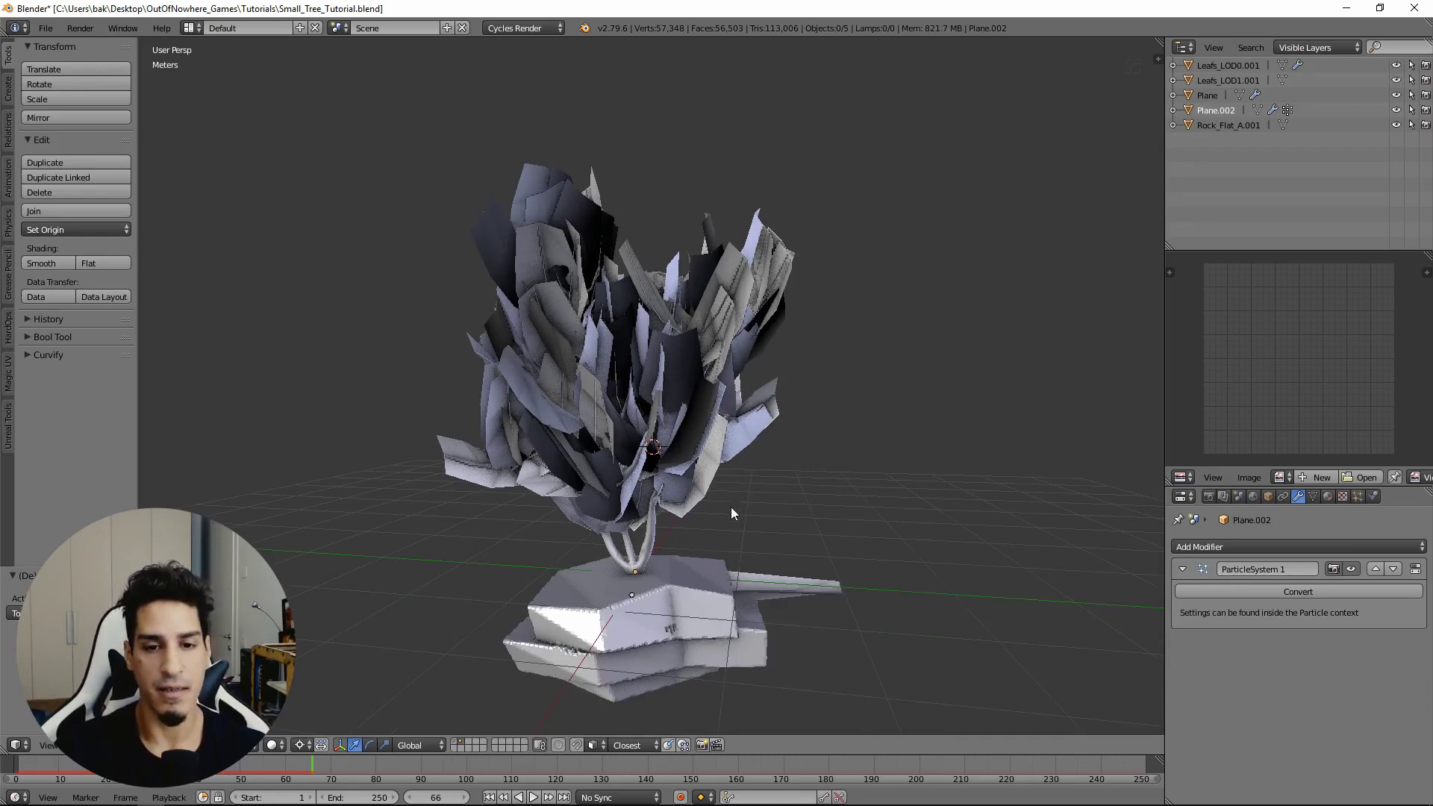
{"action": "middle_click_drag", "start_coordinate": [732, 507], "coordinate": [679, 553]}
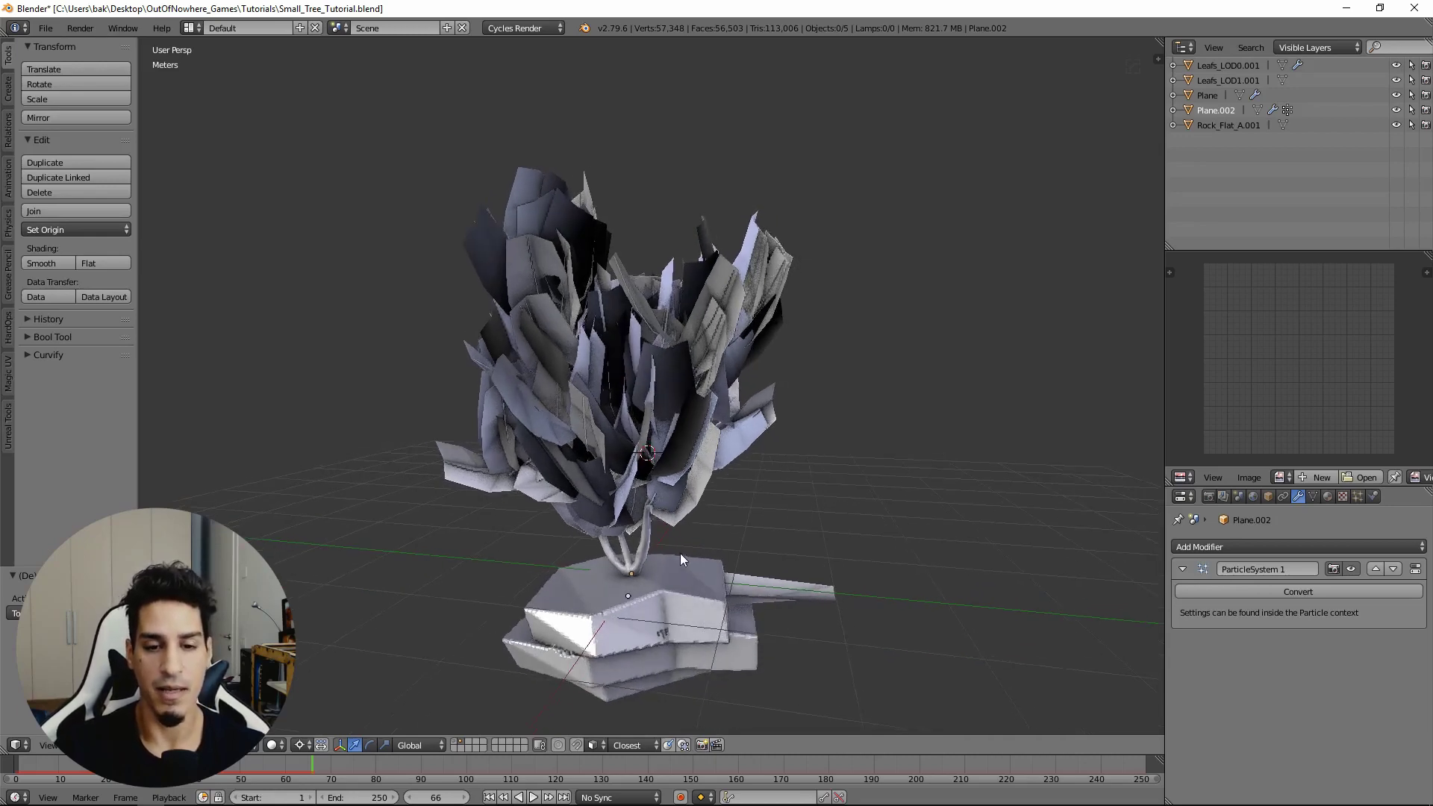
{"action": "right_click", "coordinate": [647, 550]}
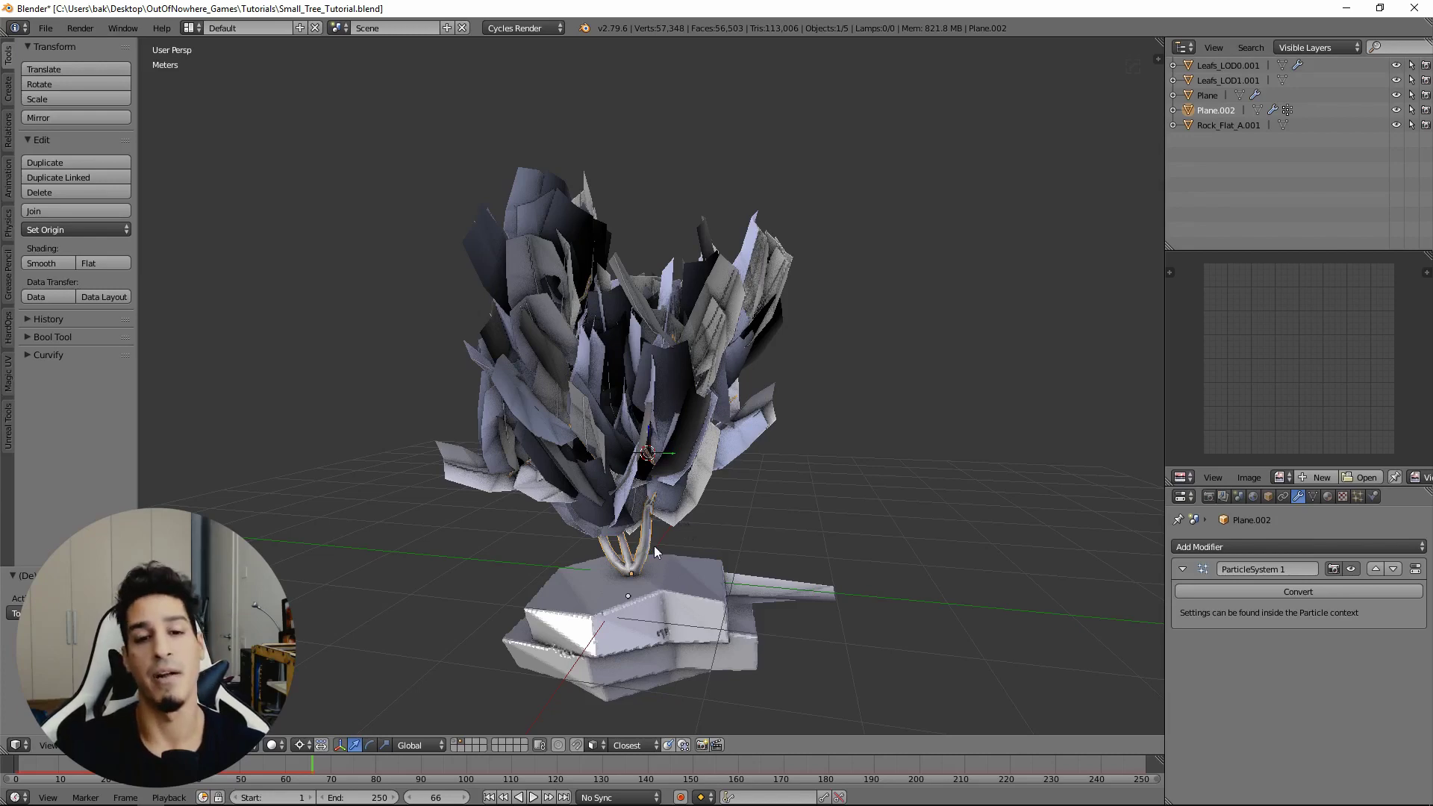
{"action": "middle_click_drag", "start_coordinate": [654, 545], "coordinate": [705, 550]}
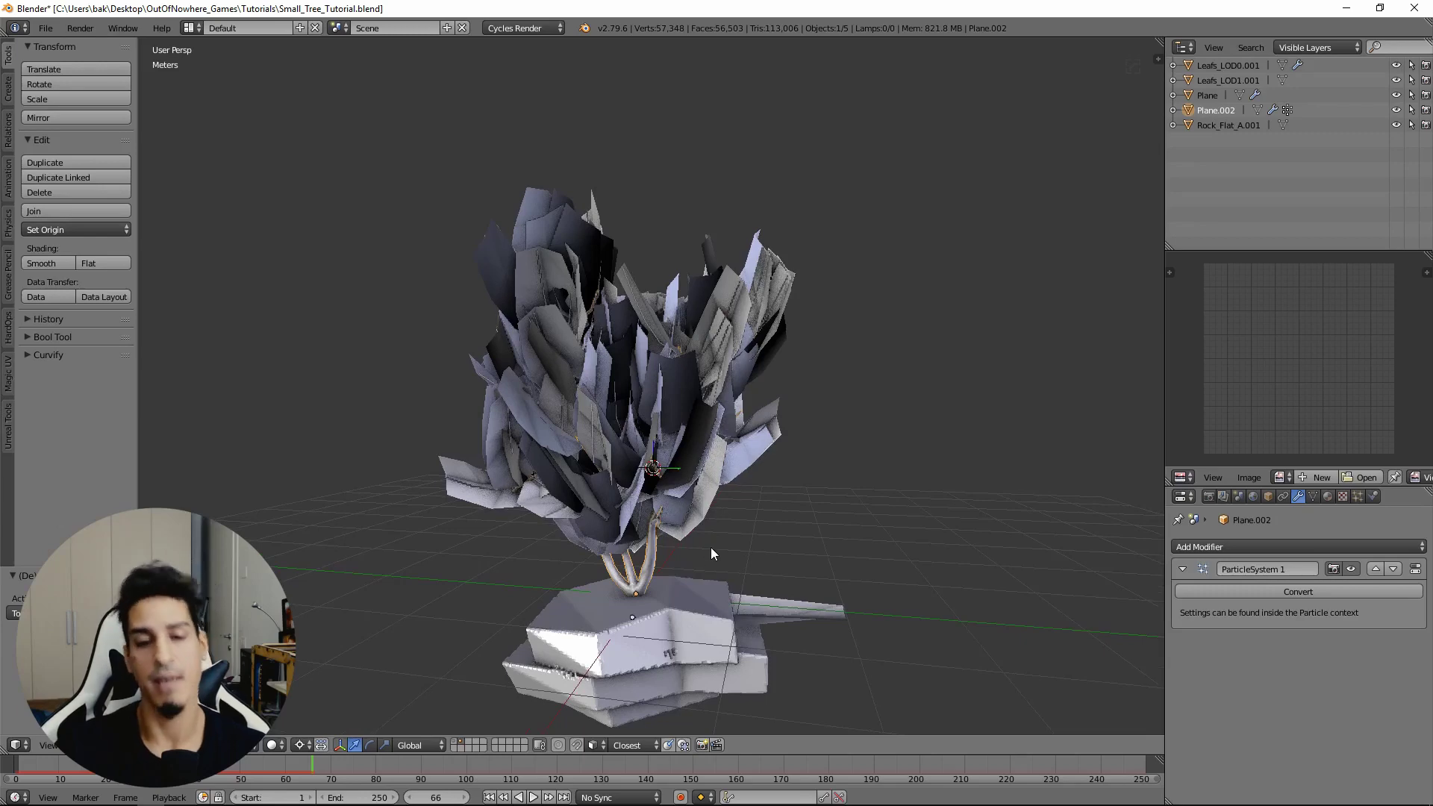
{"action": "scroll", "coordinate": [710, 550], "scroll_direction": "up", "scroll_amount": 2}
{"action": "scroll", "coordinate": [711, 550], "scroll_direction": "down", "scroll_amount": 2}
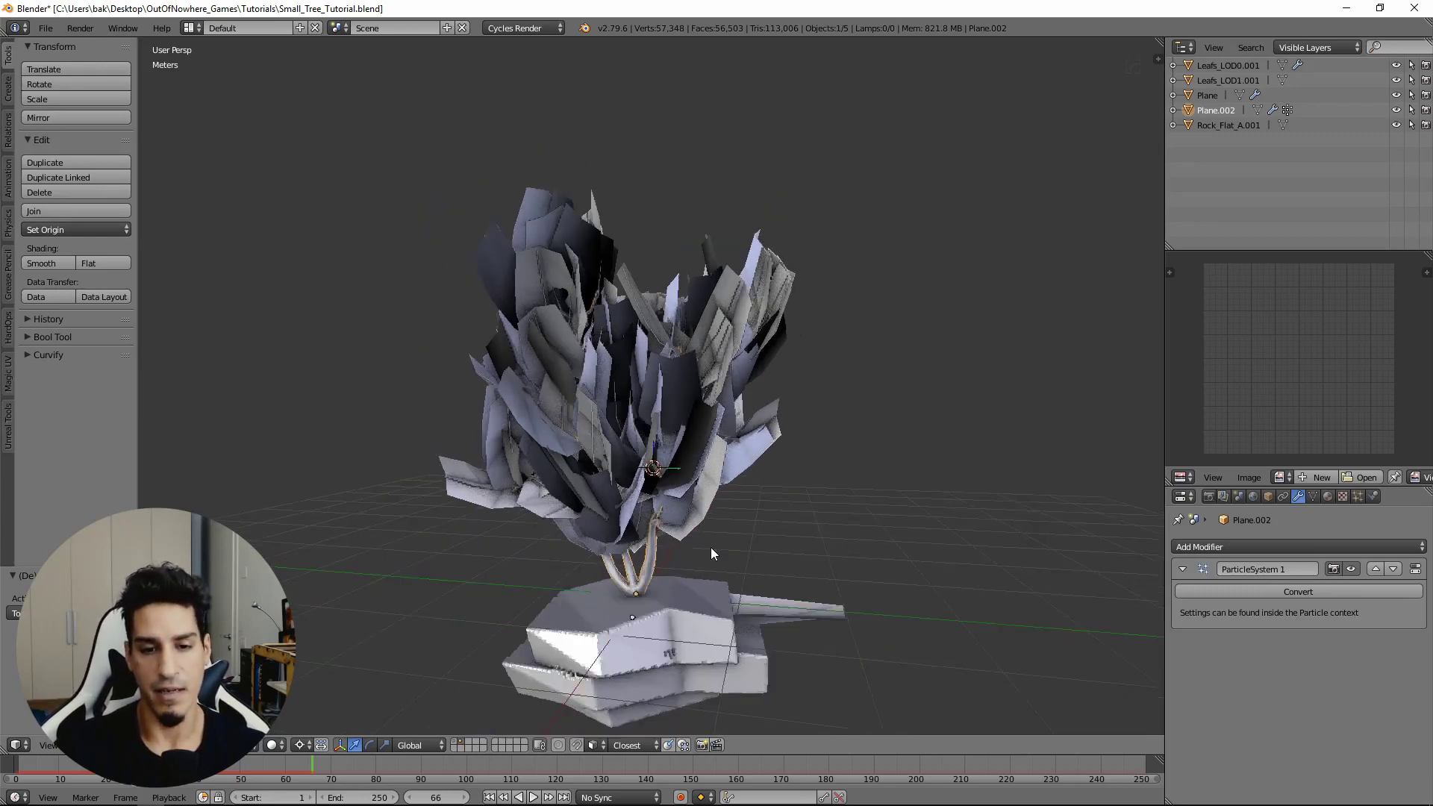
{"action": "middle_click_drag", "start_coordinate": [711, 548], "coordinate": [758, 554]}
Step: Reduce the emission number of Plane.002's Leaves particle system, trying 50 and settling on 30
{"action": "right_click", "coordinate": [751, 512]}
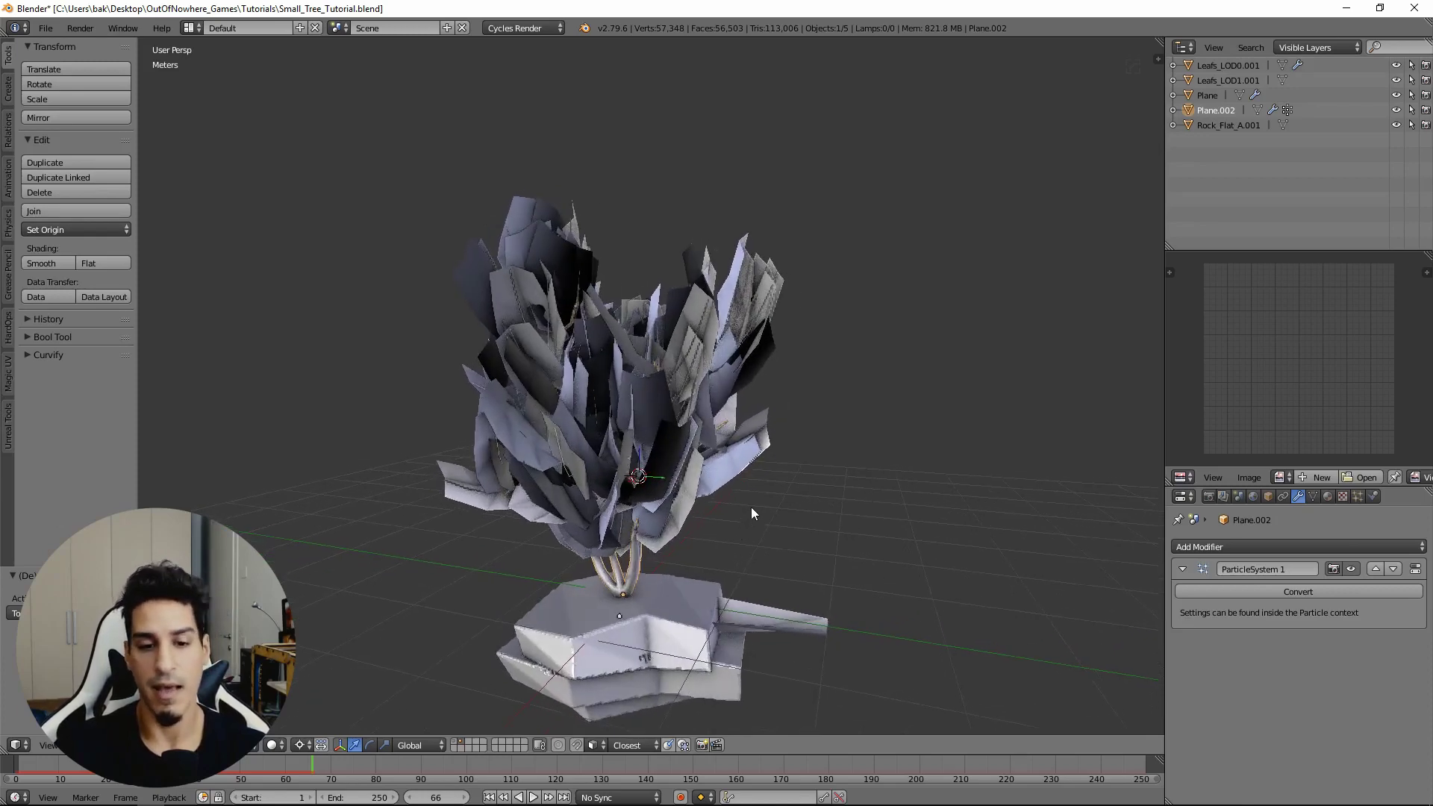
{"action": "left_click", "coordinate": [1358, 496]}
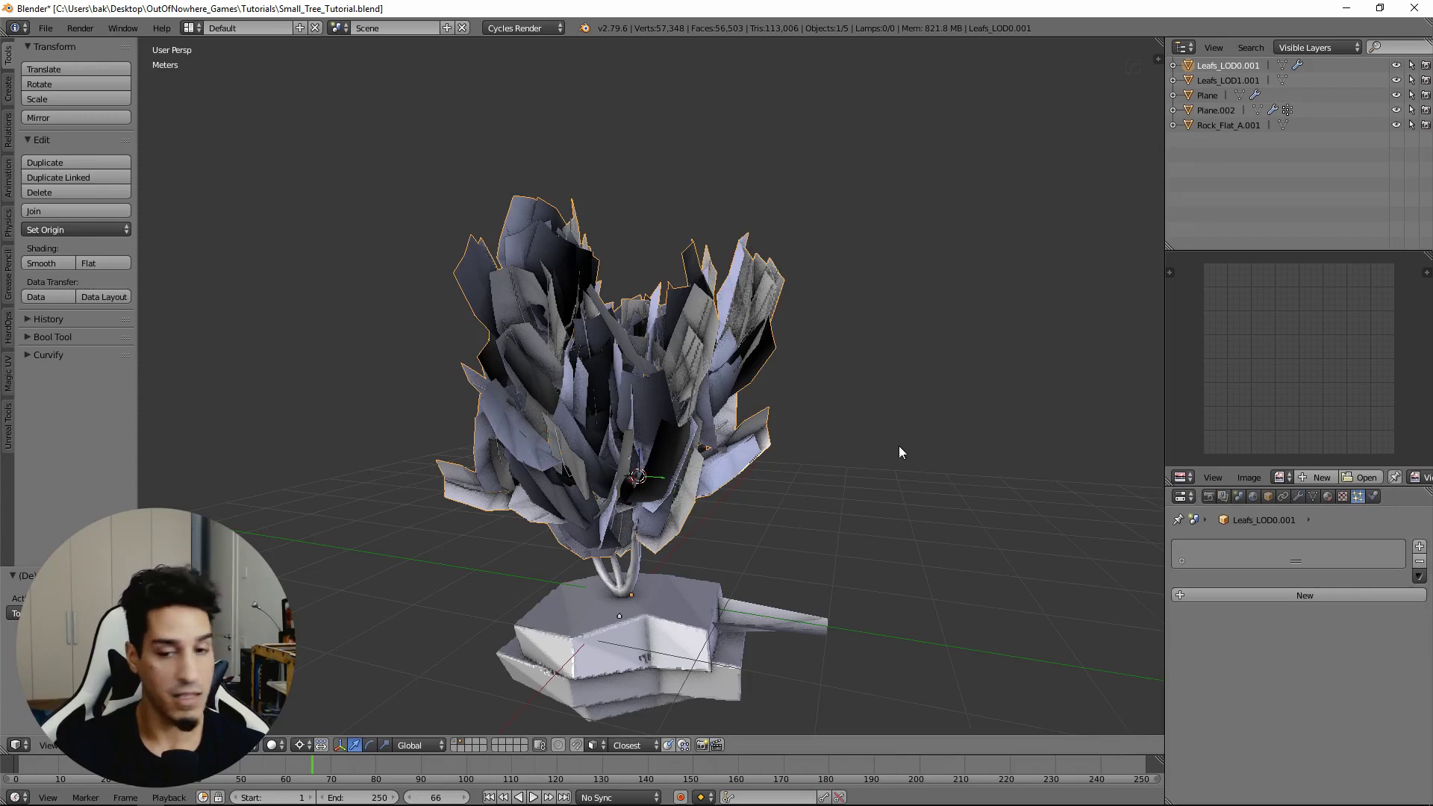
{"action": "right_click", "coordinate": [639, 571]}
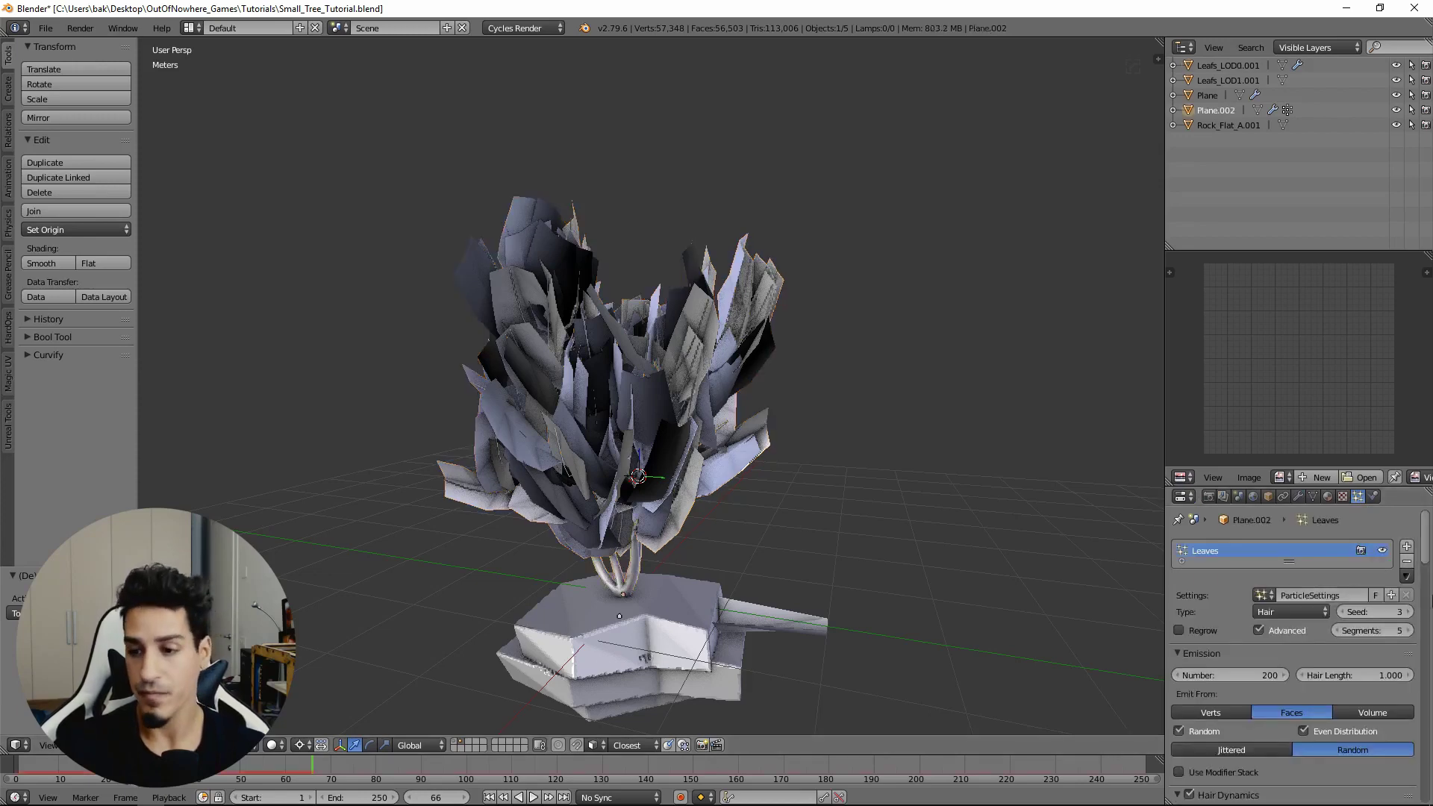
{"action": "scroll", "coordinate": [1251, 587], "scroll_direction": "down", "scroll_amount": 3}
{"action": "left_click", "coordinate": [1251, 587]}
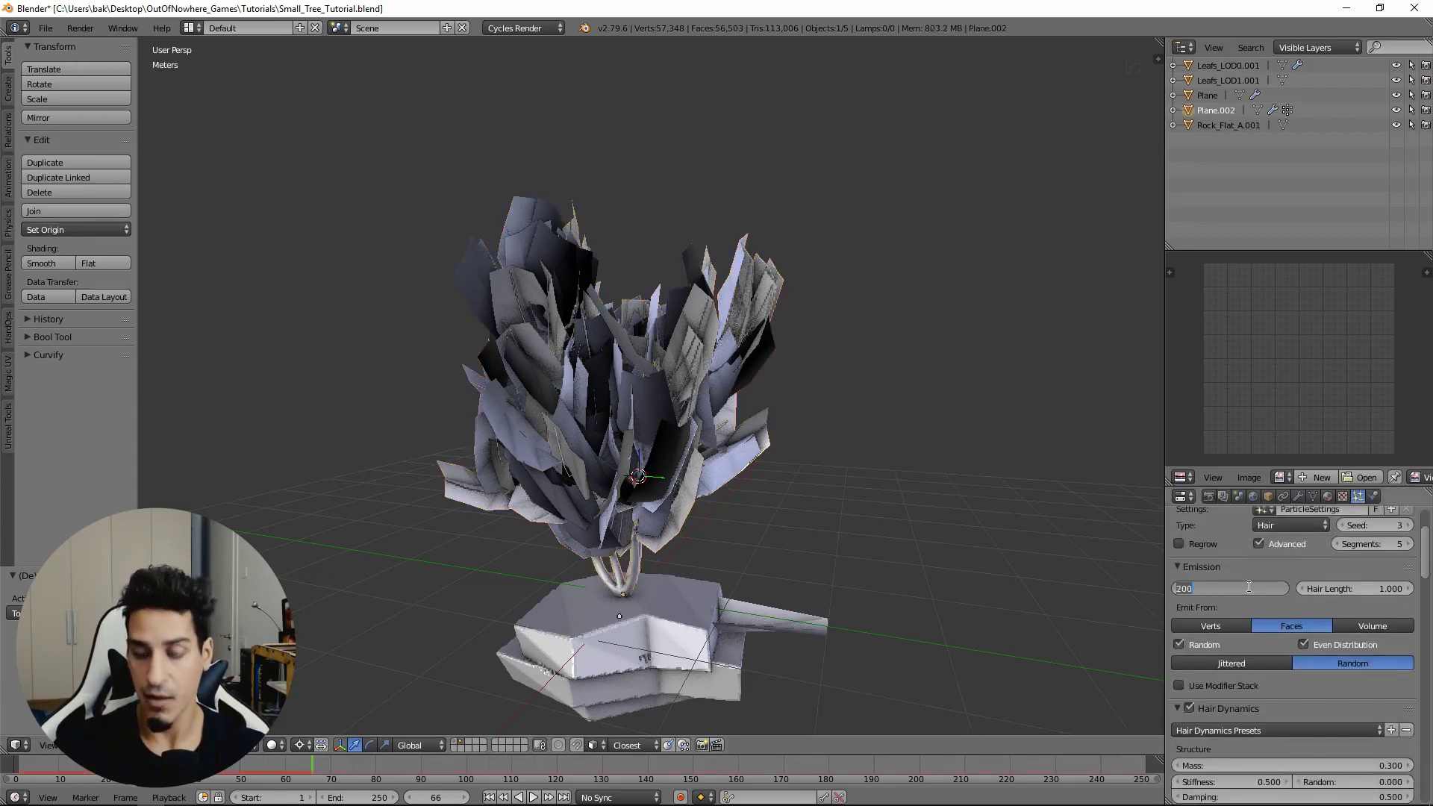
{"action": "type", "text": "50"}
{"action": "key", "text": "Return"}
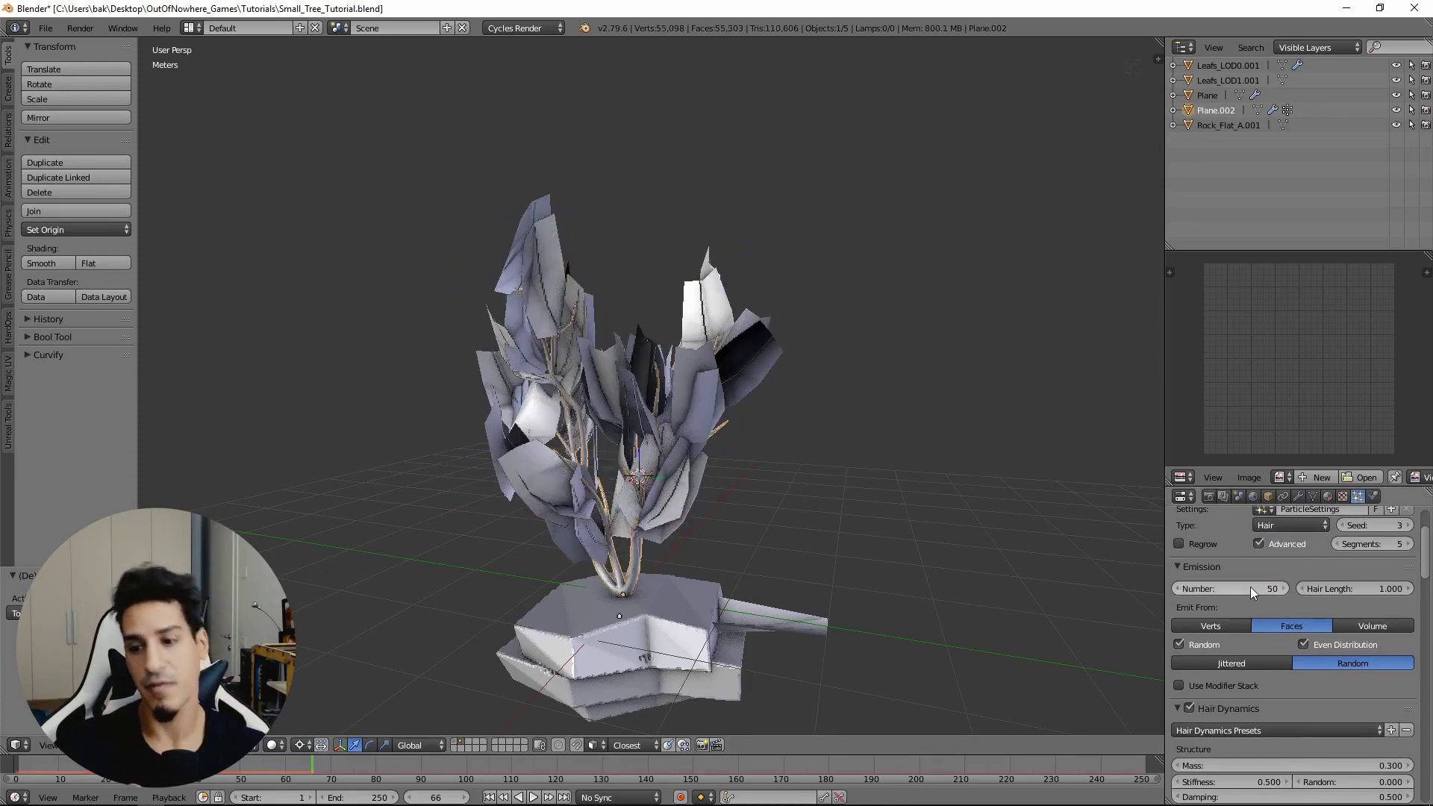
{"action": "left_click", "coordinate": [1251, 587]}
{"action": "type", "text": "30"}
{"action": "key", "text": "Return"}
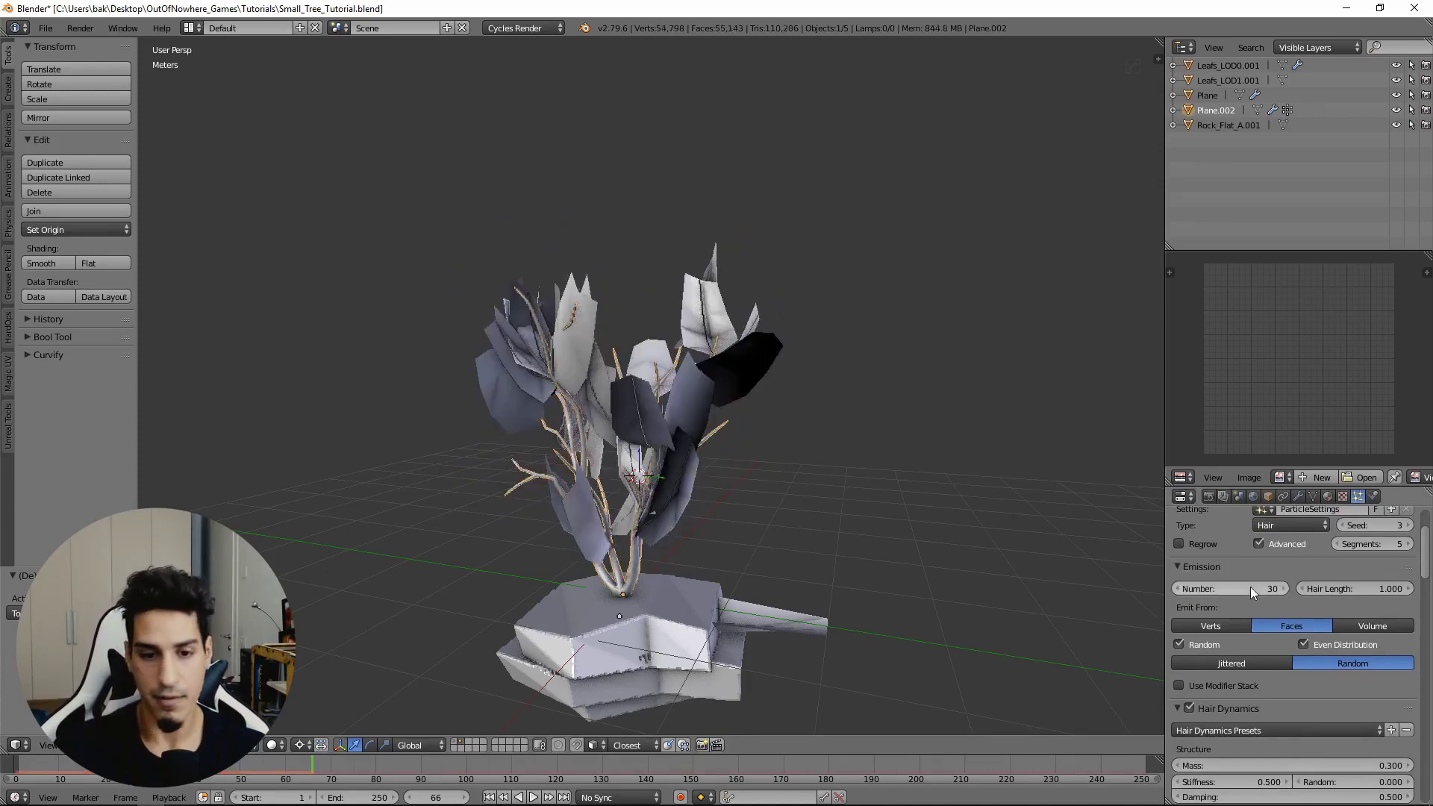
{"action": "middle_click_drag", "start_coordinate": [1101, 507], "coordinate": [760, 535]}
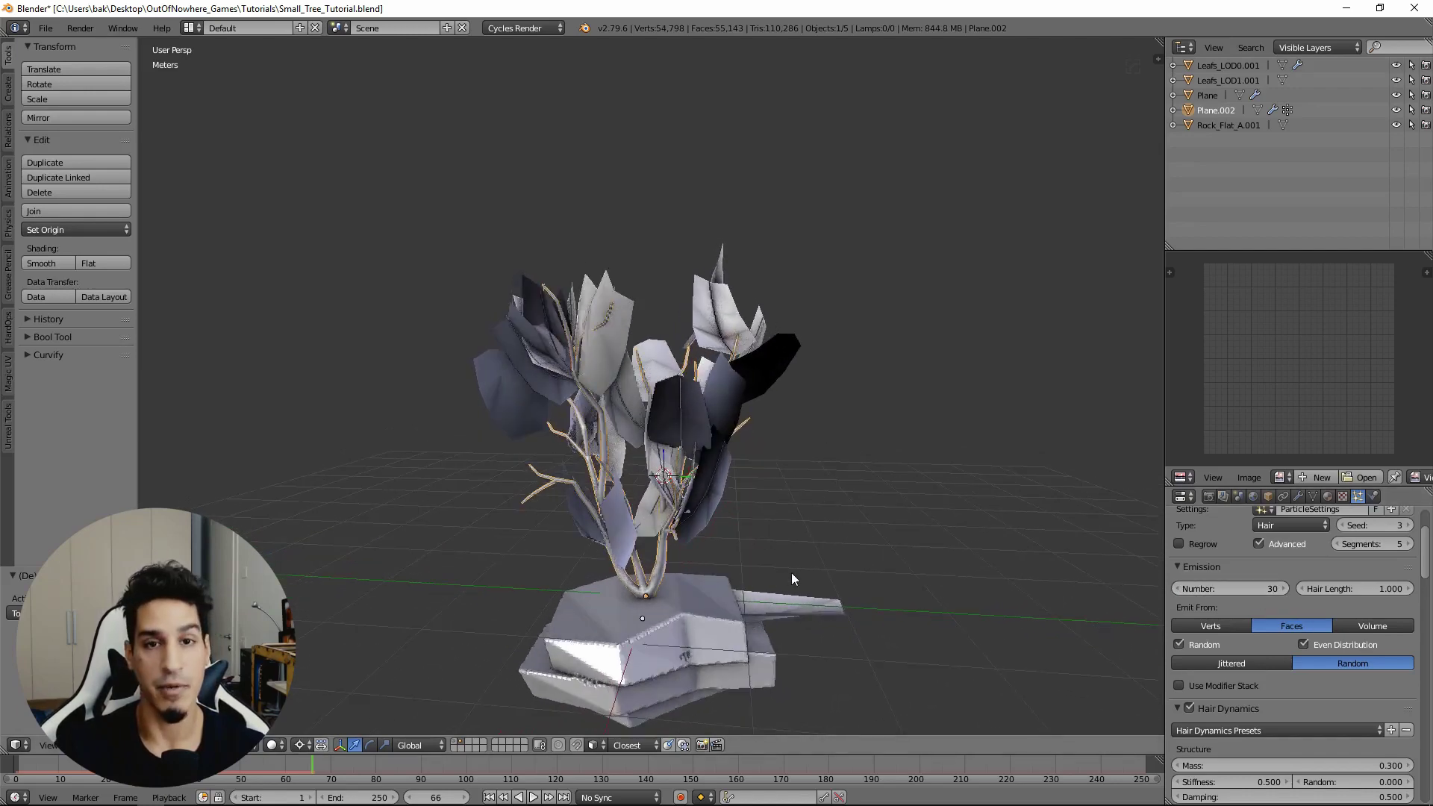
{"action": "mouse_move", "coordinate": [791, 572]}
{"action": "middle_mouse_down"}
{"action": "mouse_move", "coordinate": [795, 541]}
{"action": "mouse_move", "coordinate": [800, 553]}
{"action": "middle_mouse_up"}
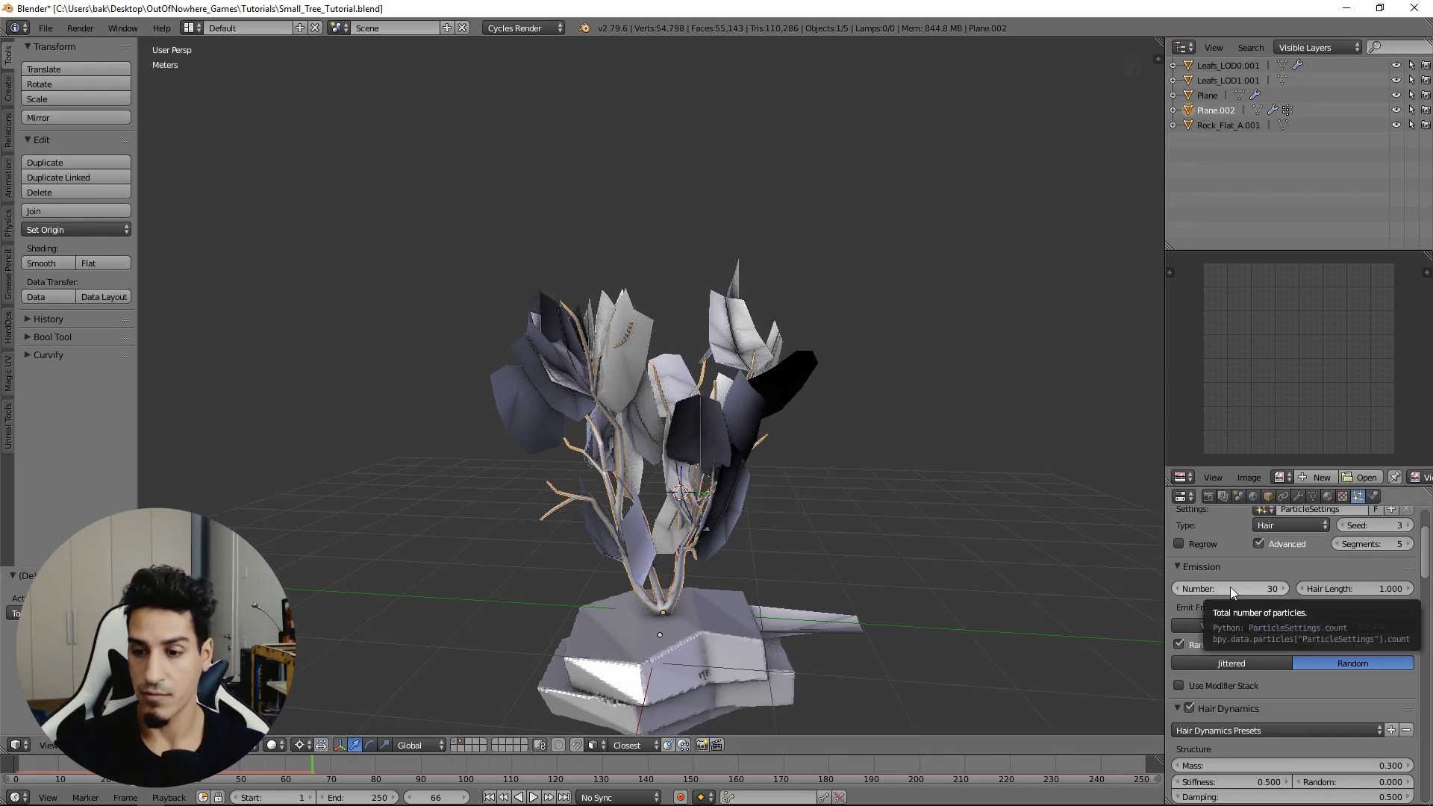